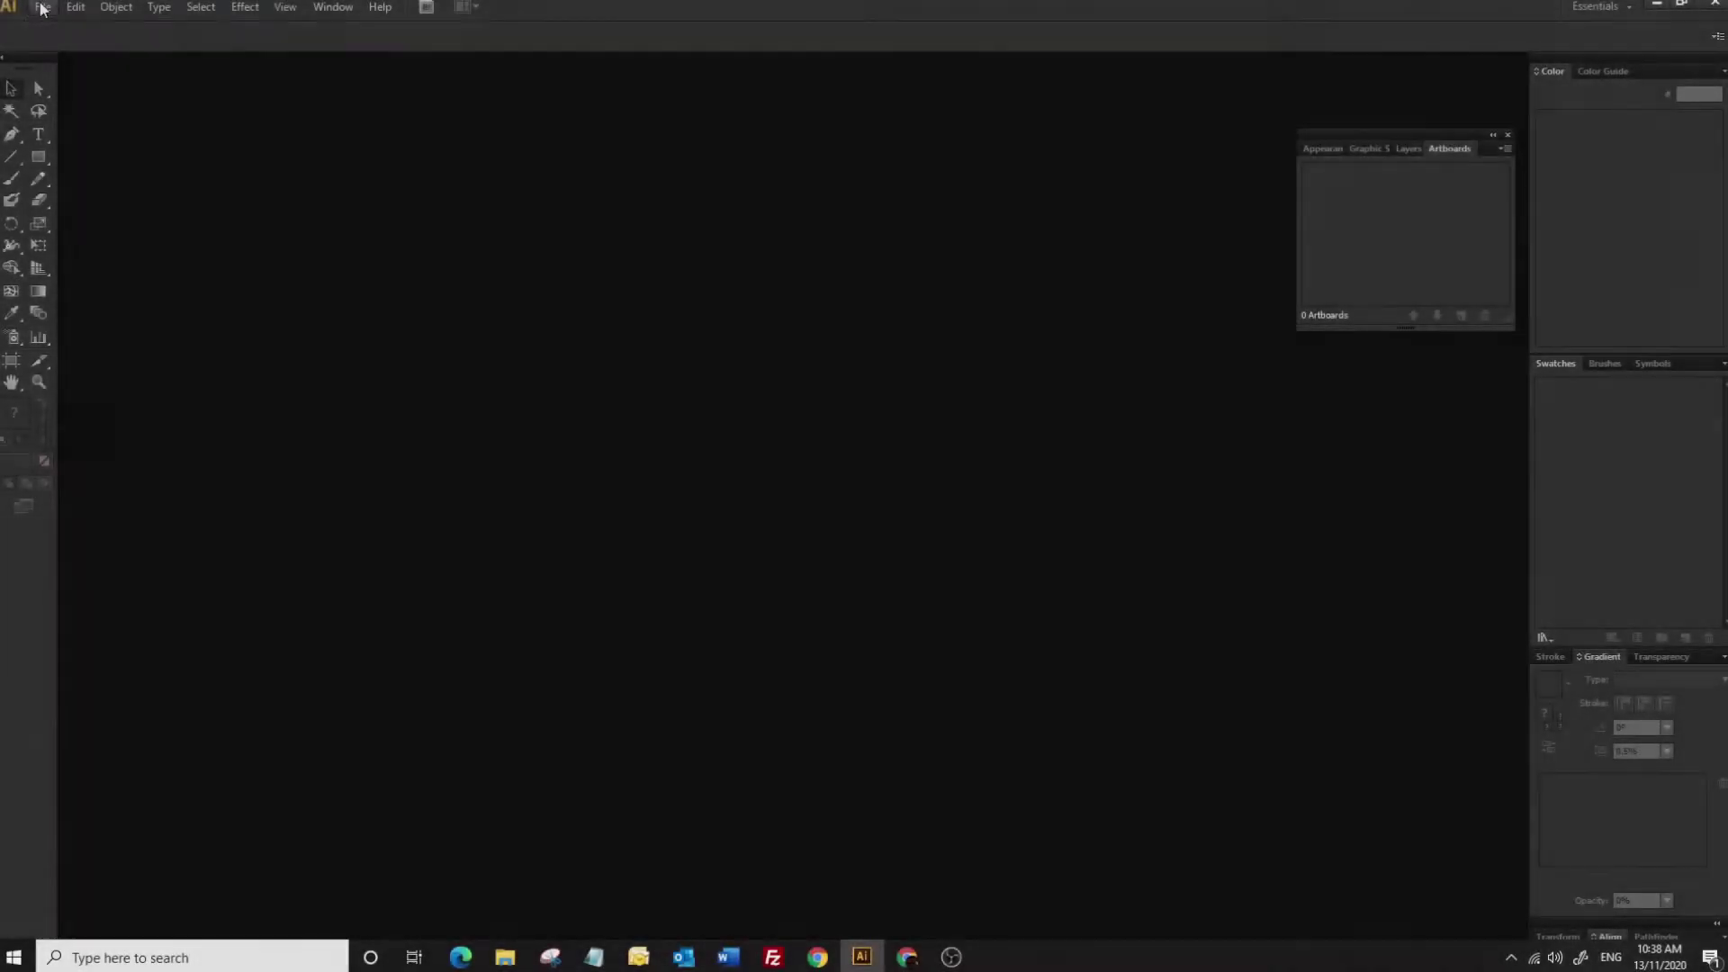
Create a new document 760 px wide by 100 px tall for the banner
left_click(42, 6)
left_click(61, 28)
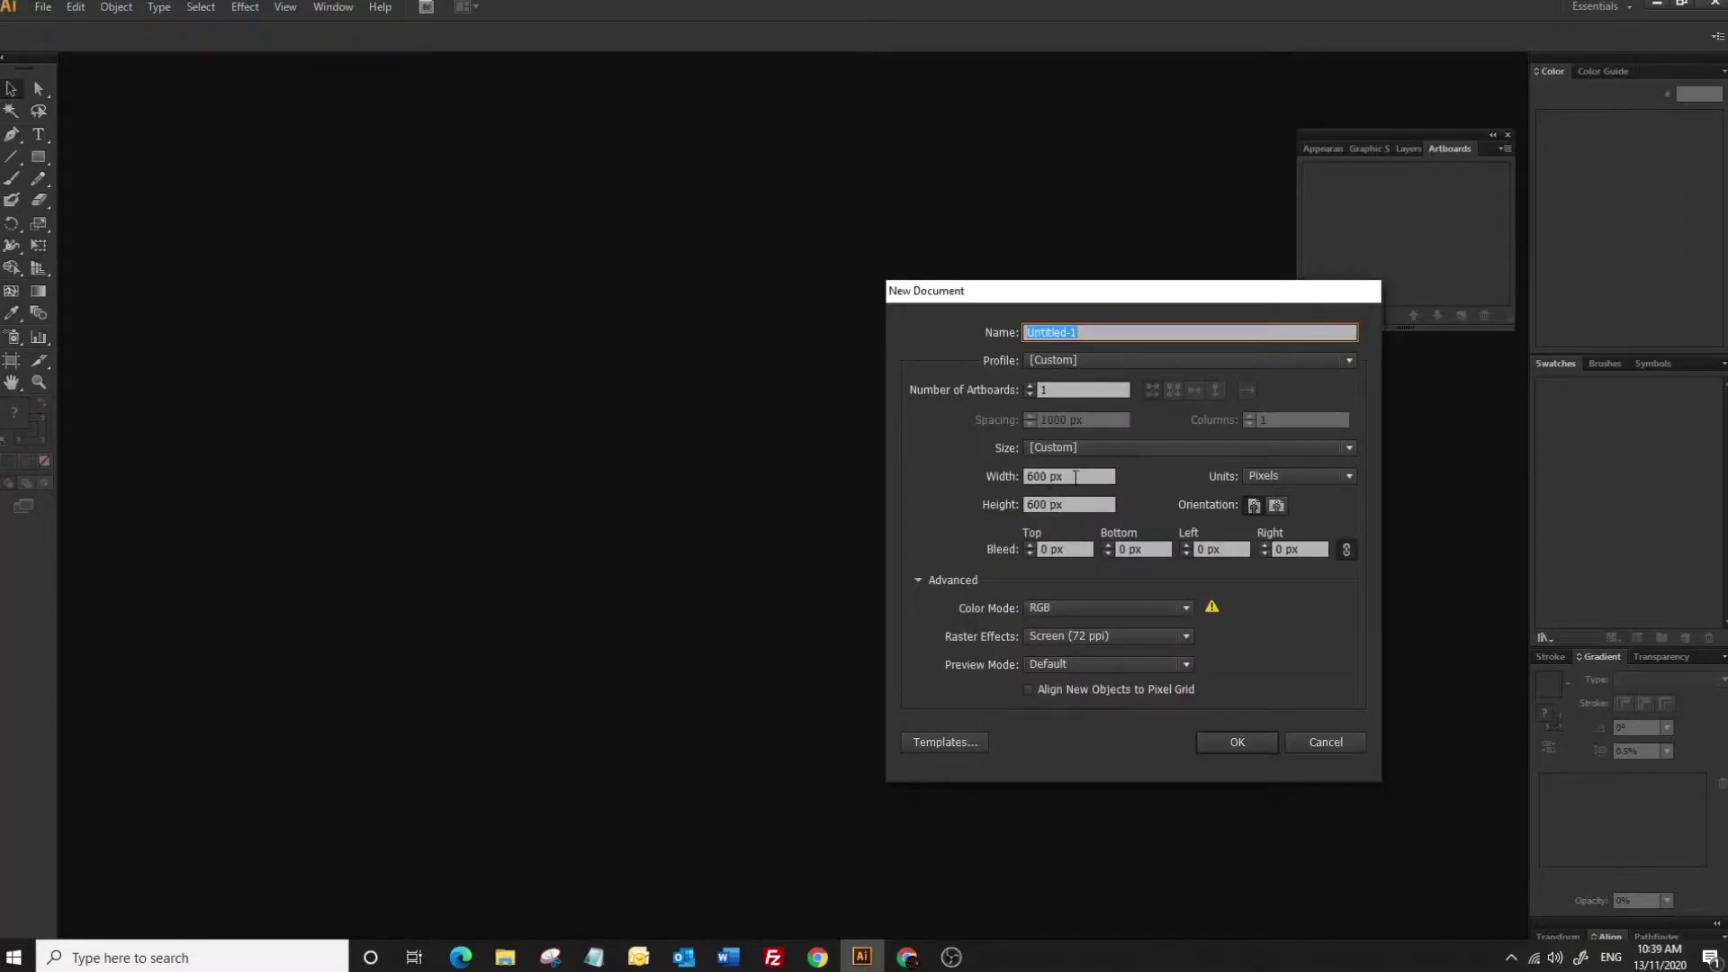
left_click(1076, 477)
type("760")
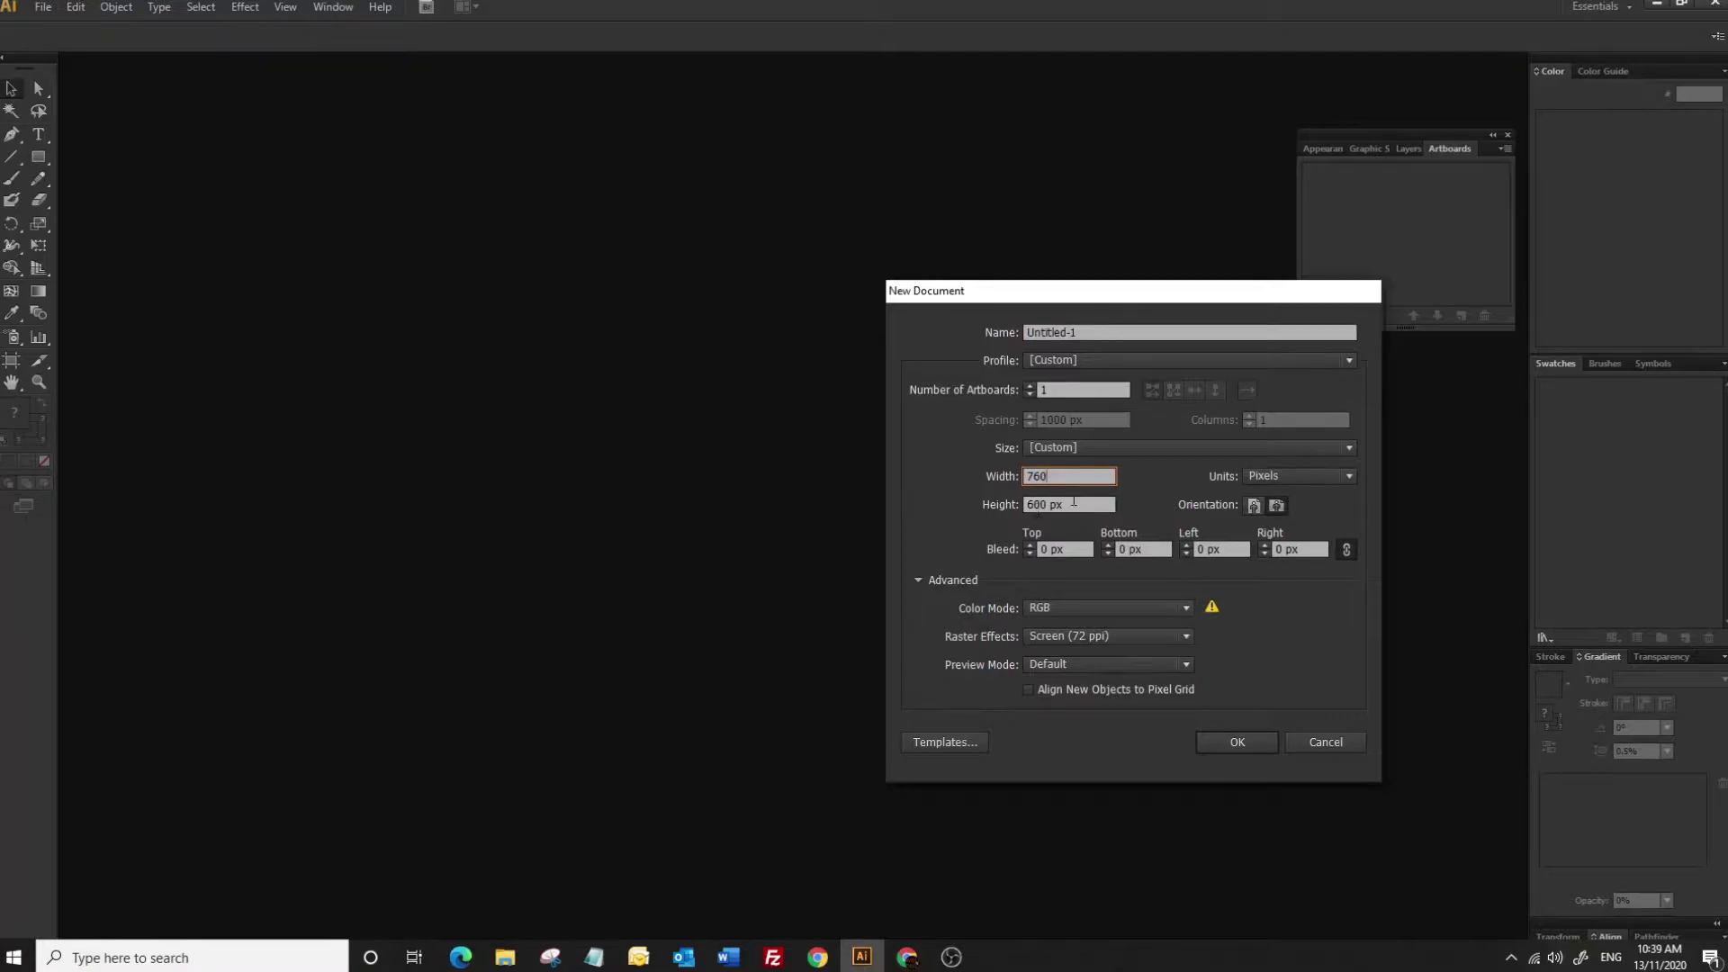
left_click(1074, 501)
type("100")
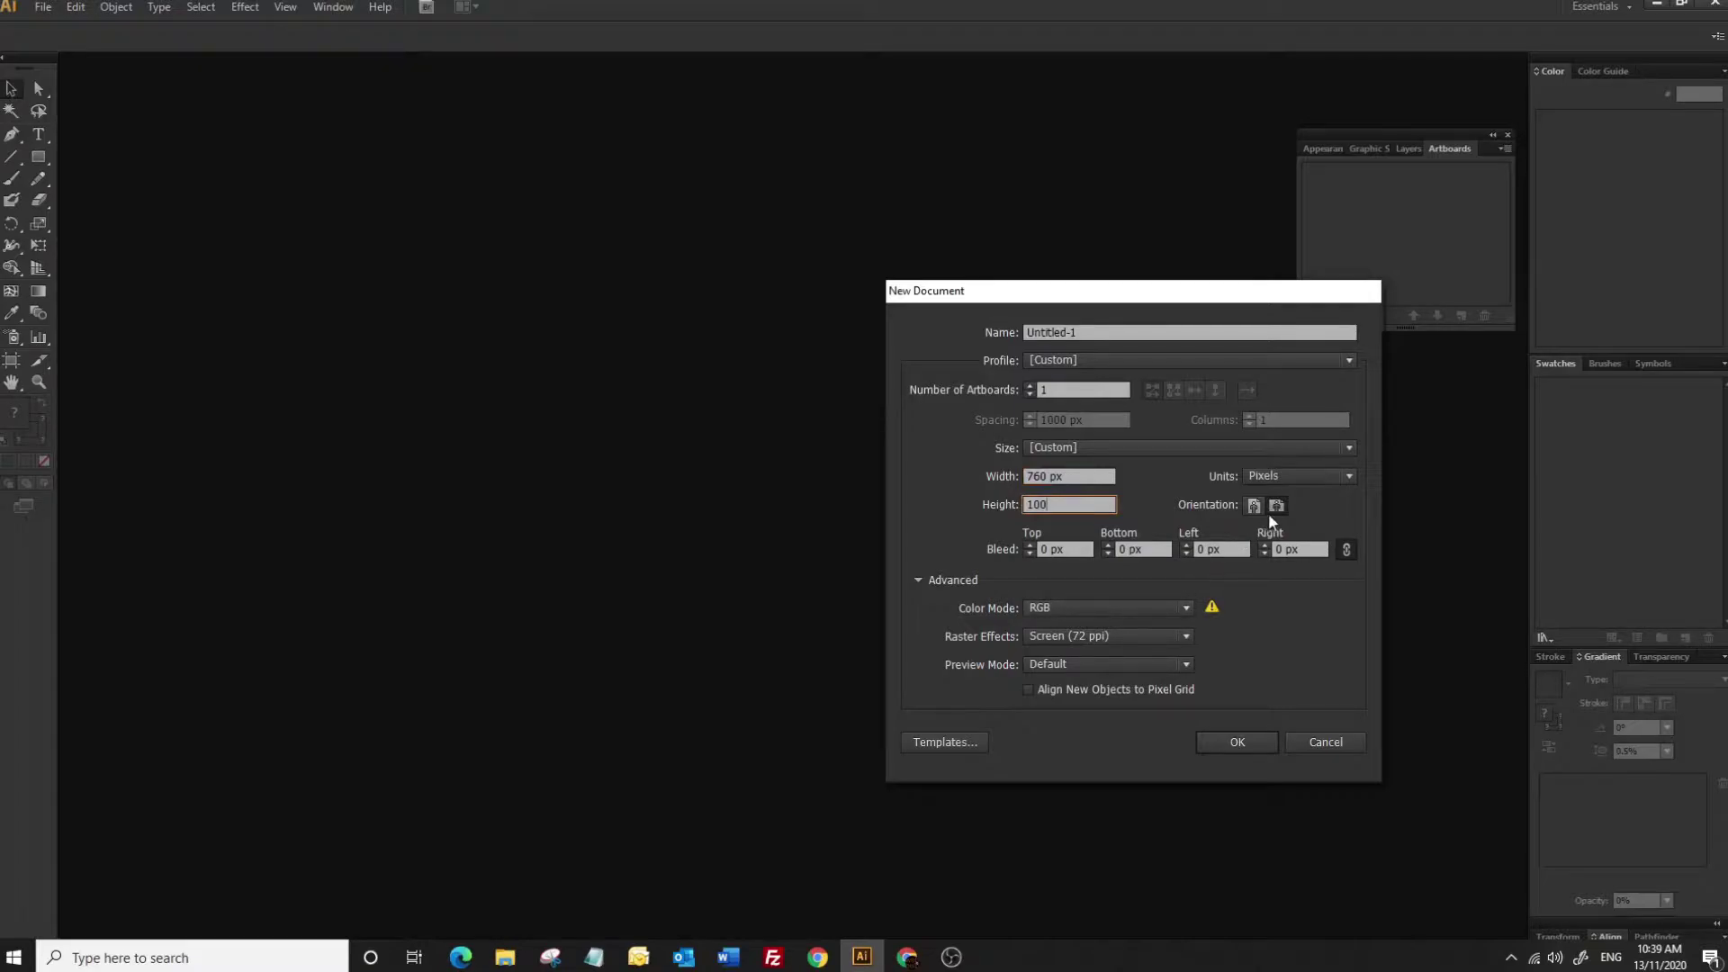
left_click(1276, 507)
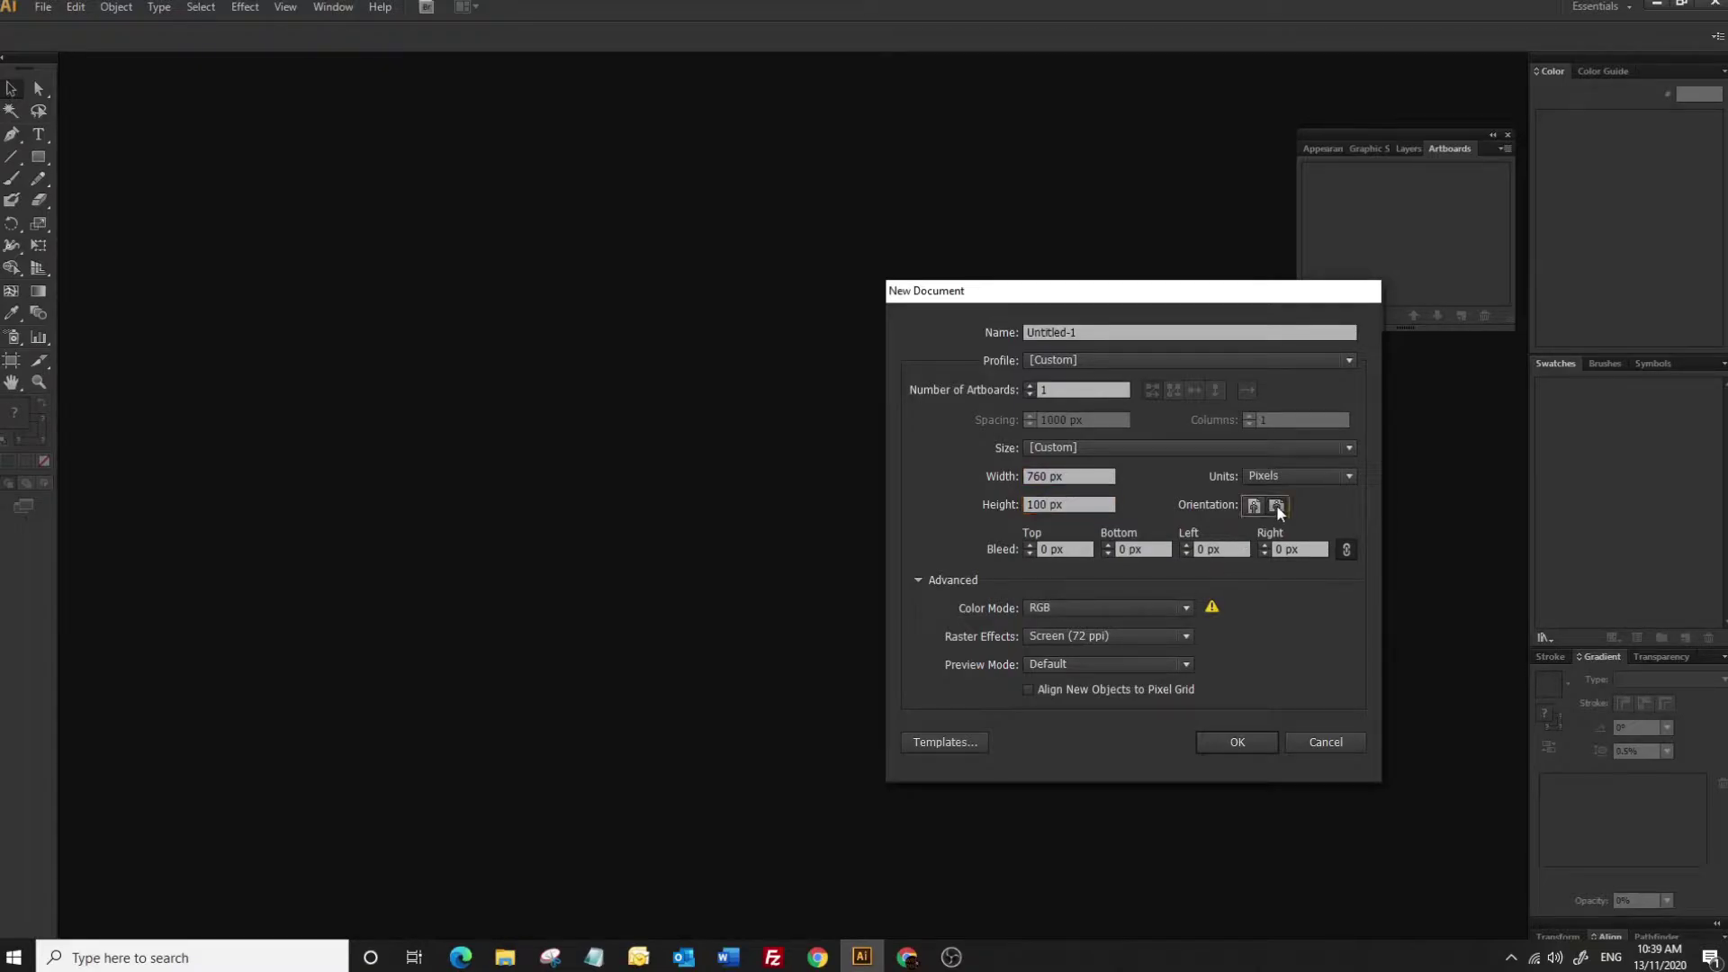
left_click(1241, 740)
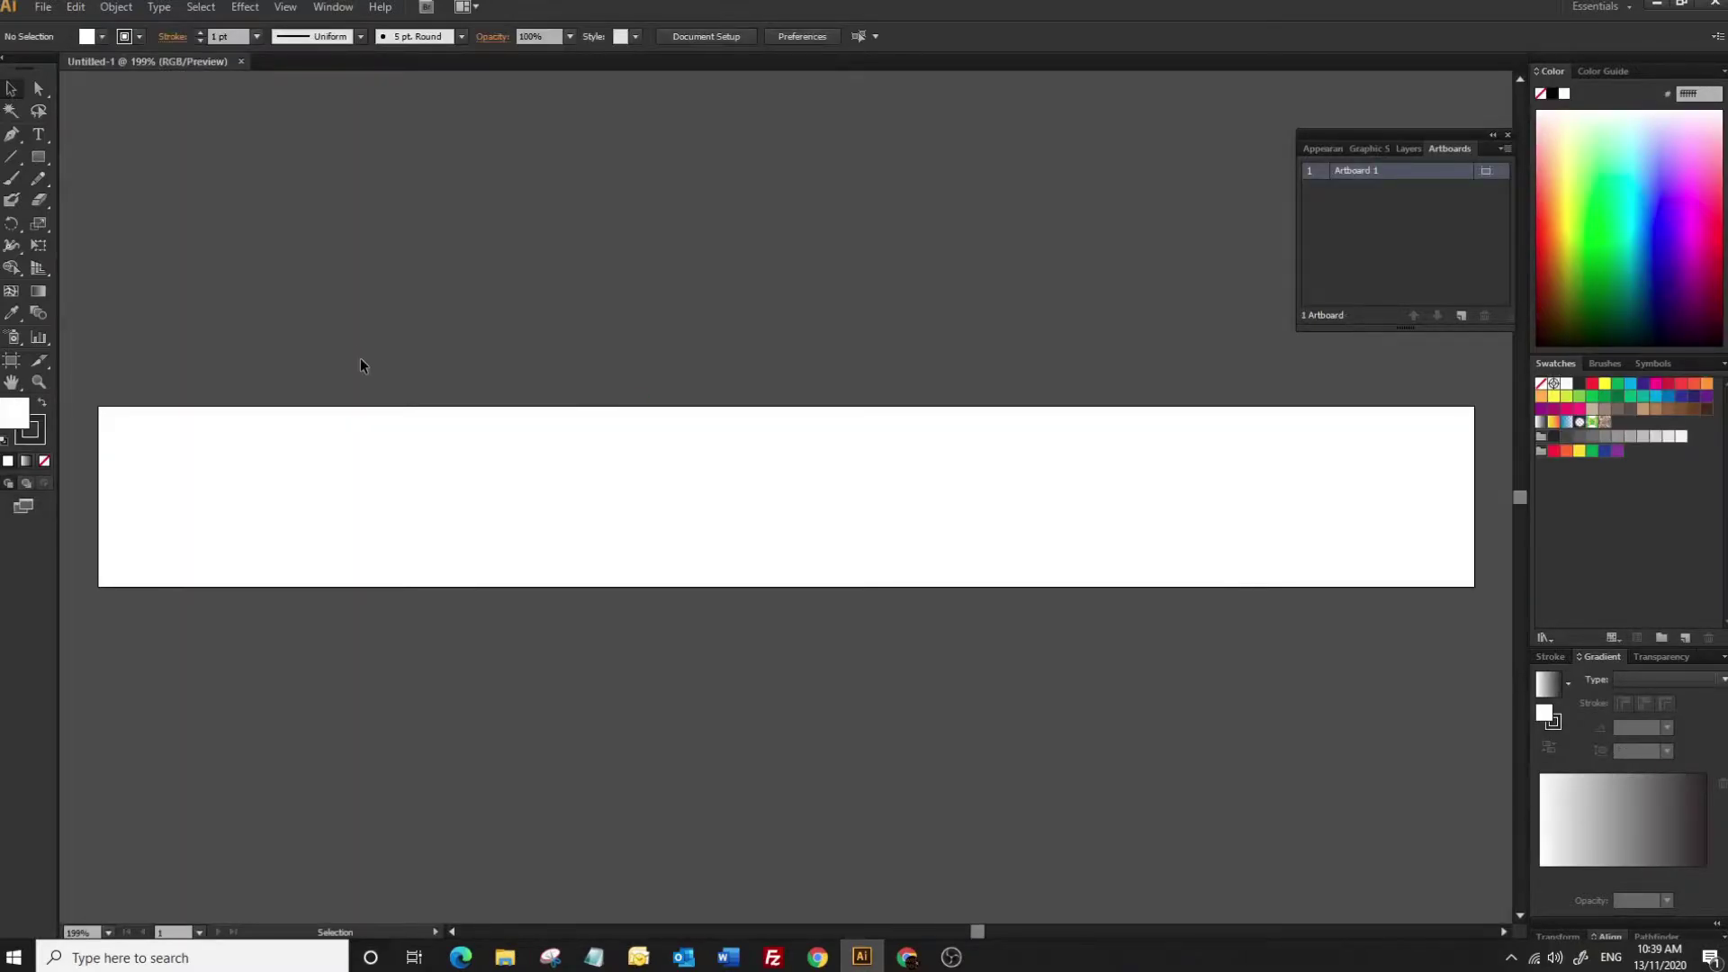
Paste the tagline 'You've Always Got Time For Decor' above the artboard and move it toward centre
left_click(39, 134)
left_click(309, 185)
key("Escape")
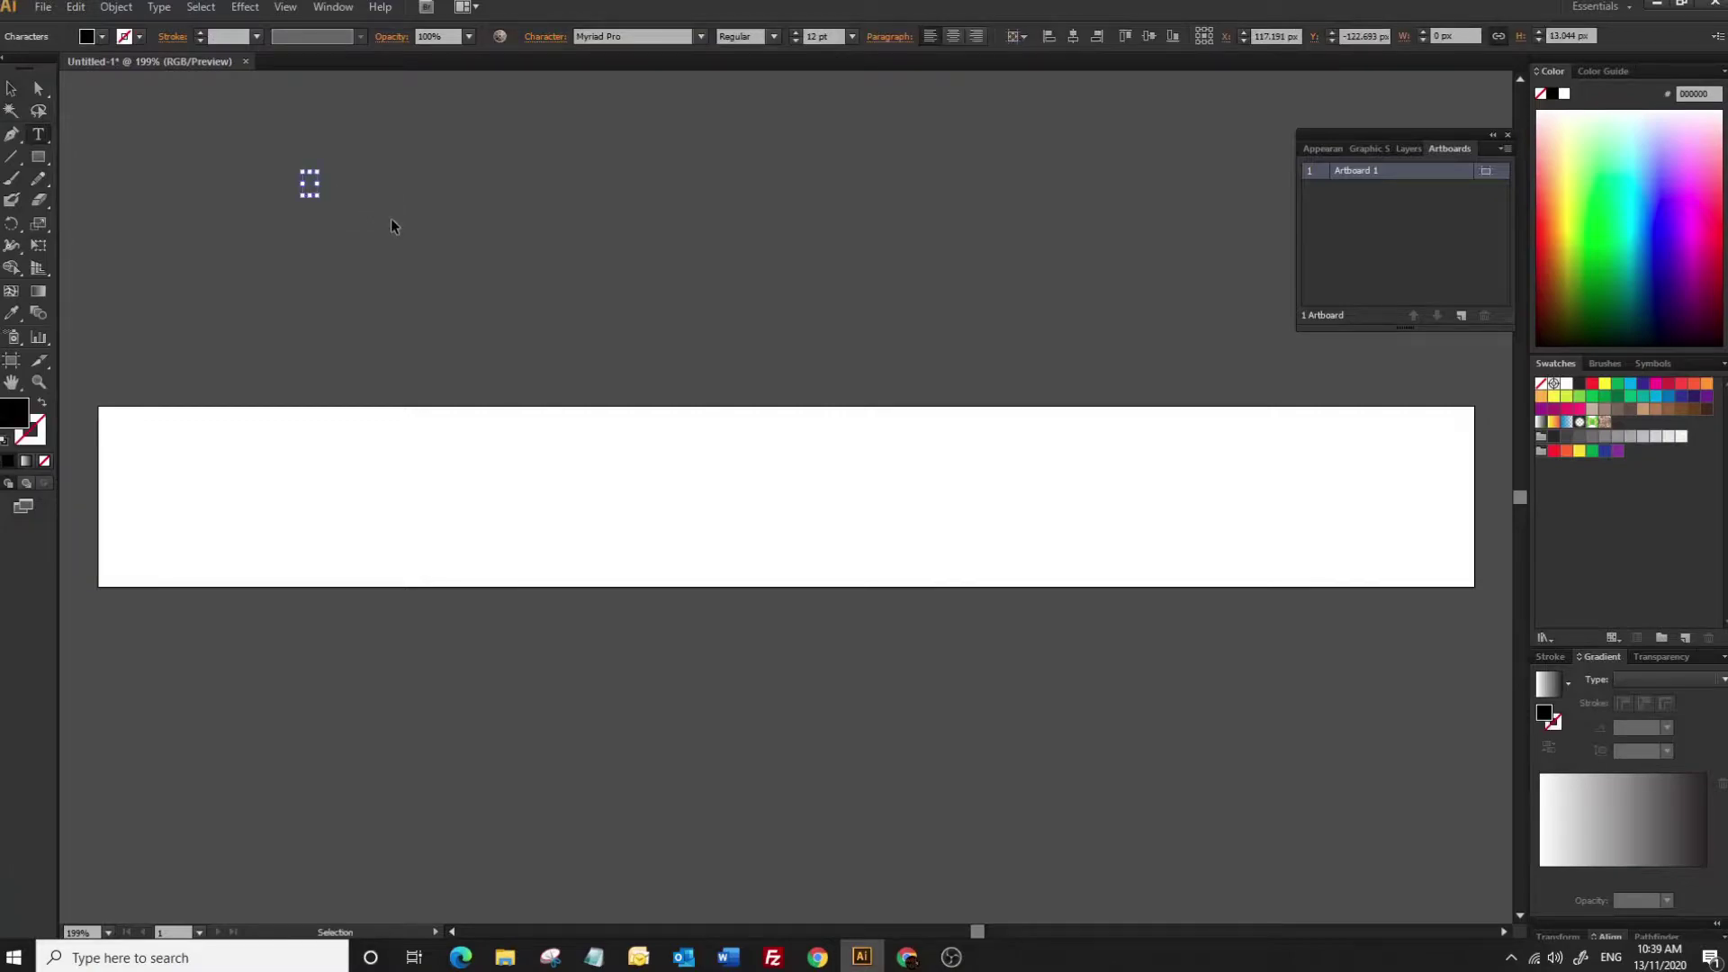
key("ctrl+v")
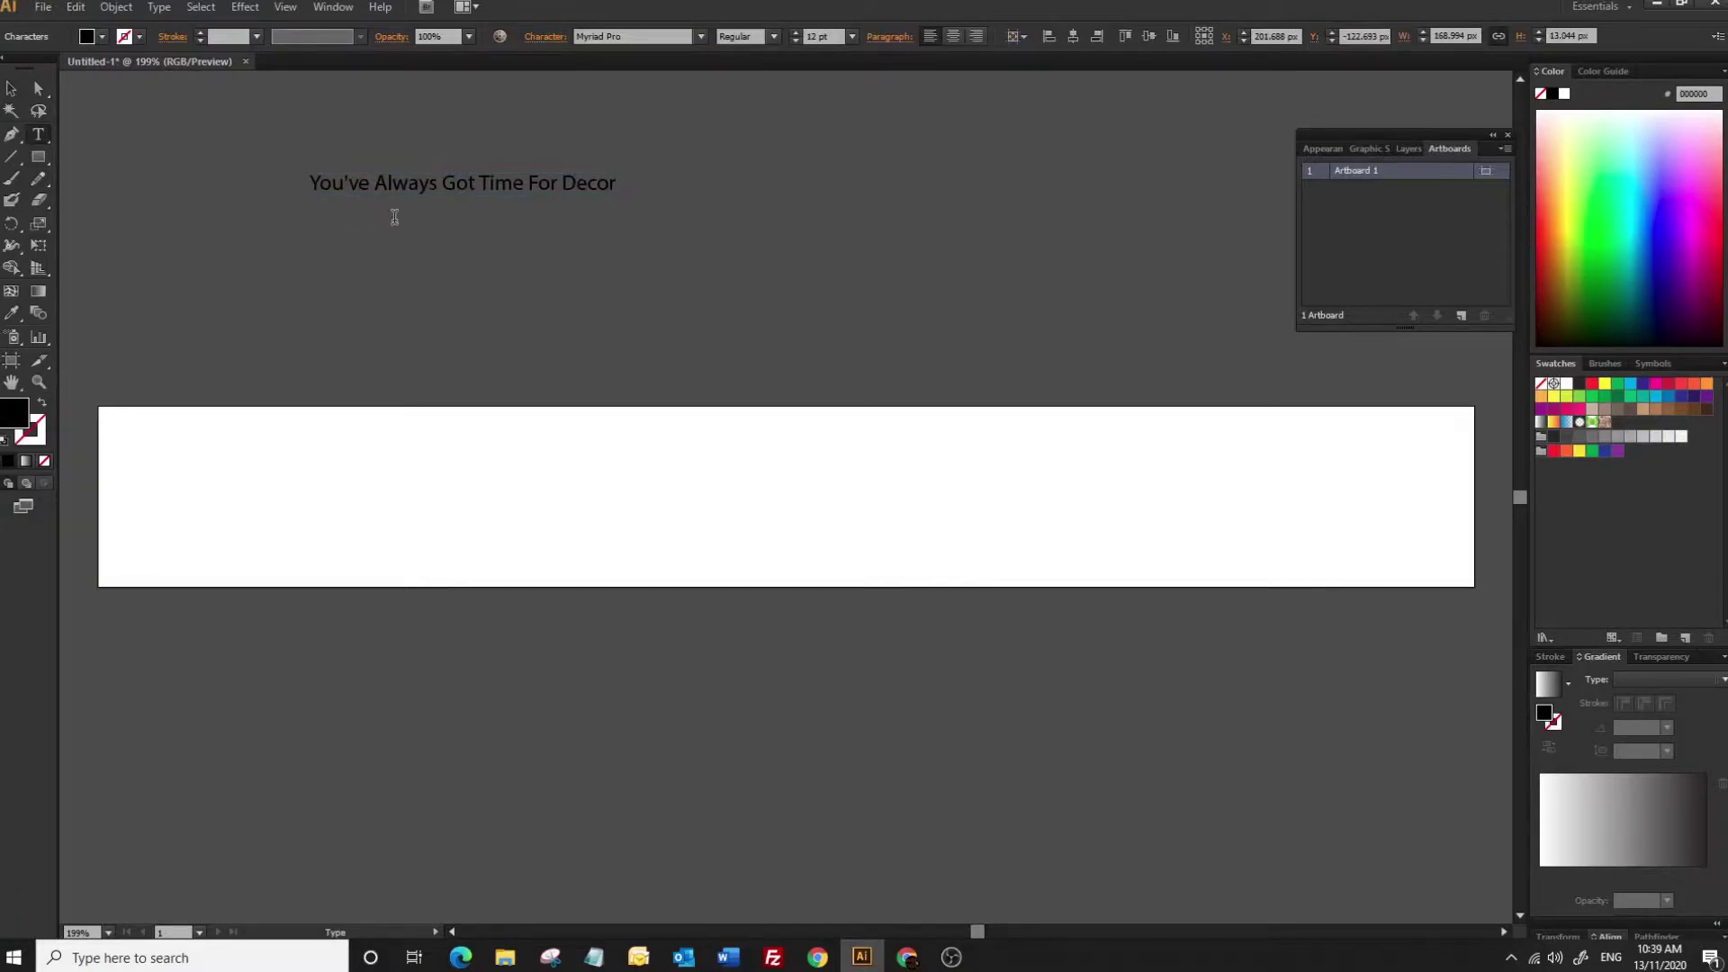
left_click(11, 89)
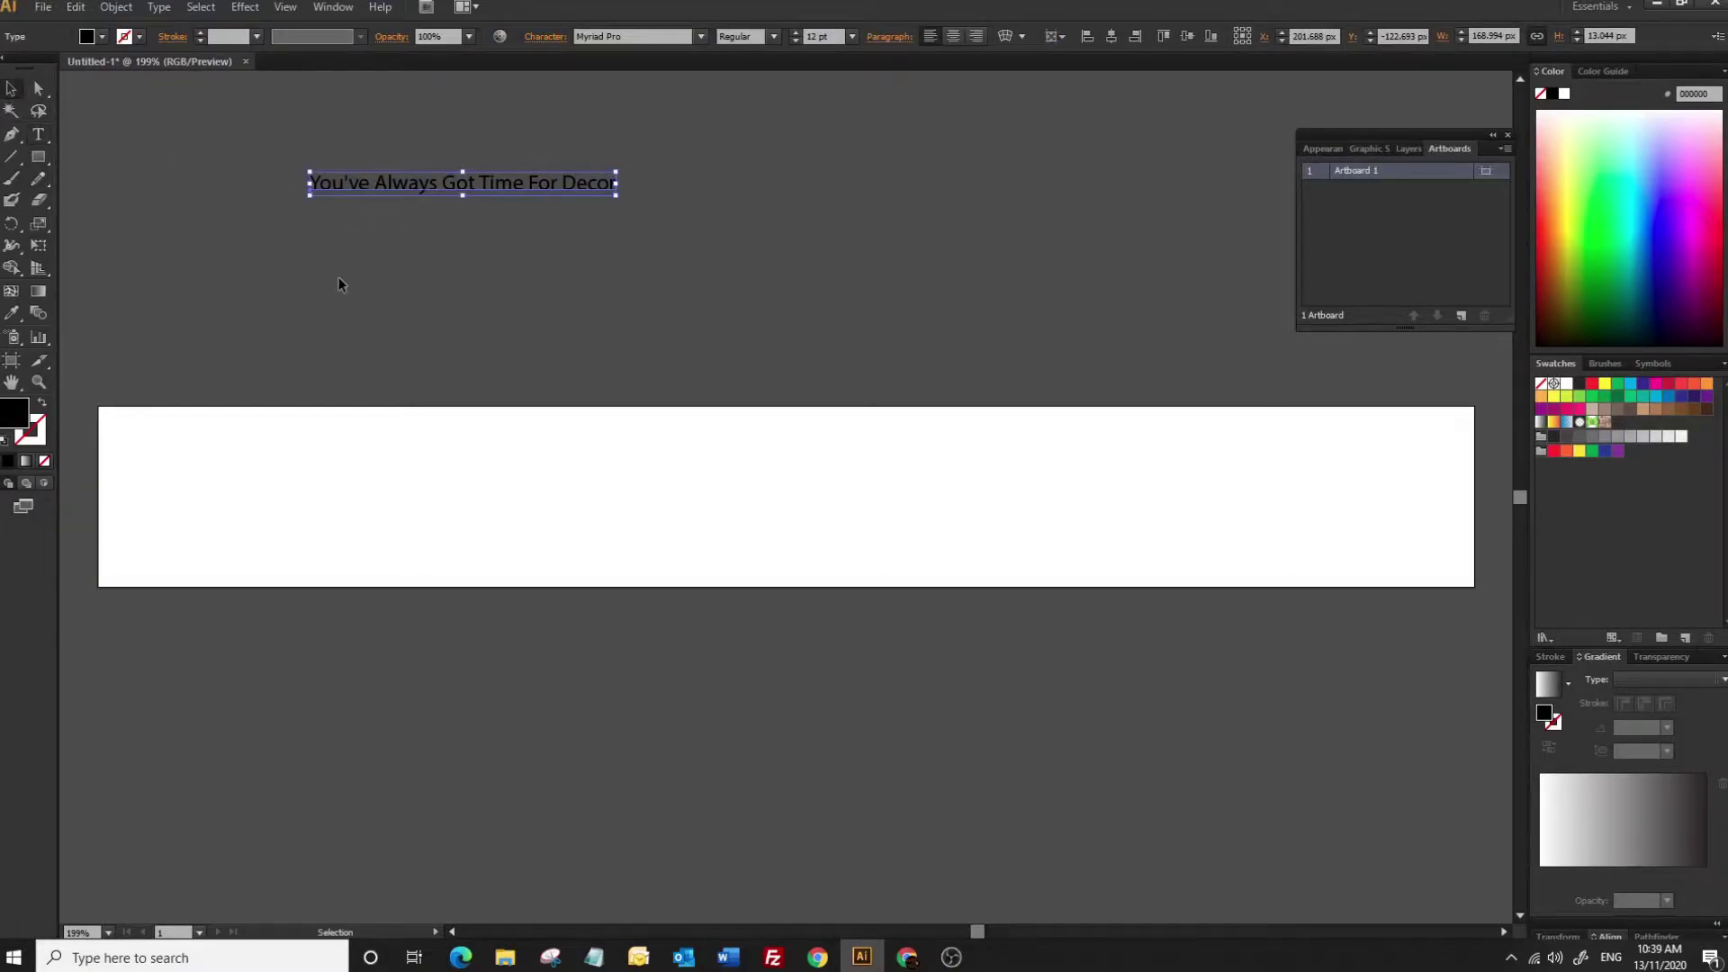
left_click(396, 252)
left_click_drag(475, 196, 788, 228)
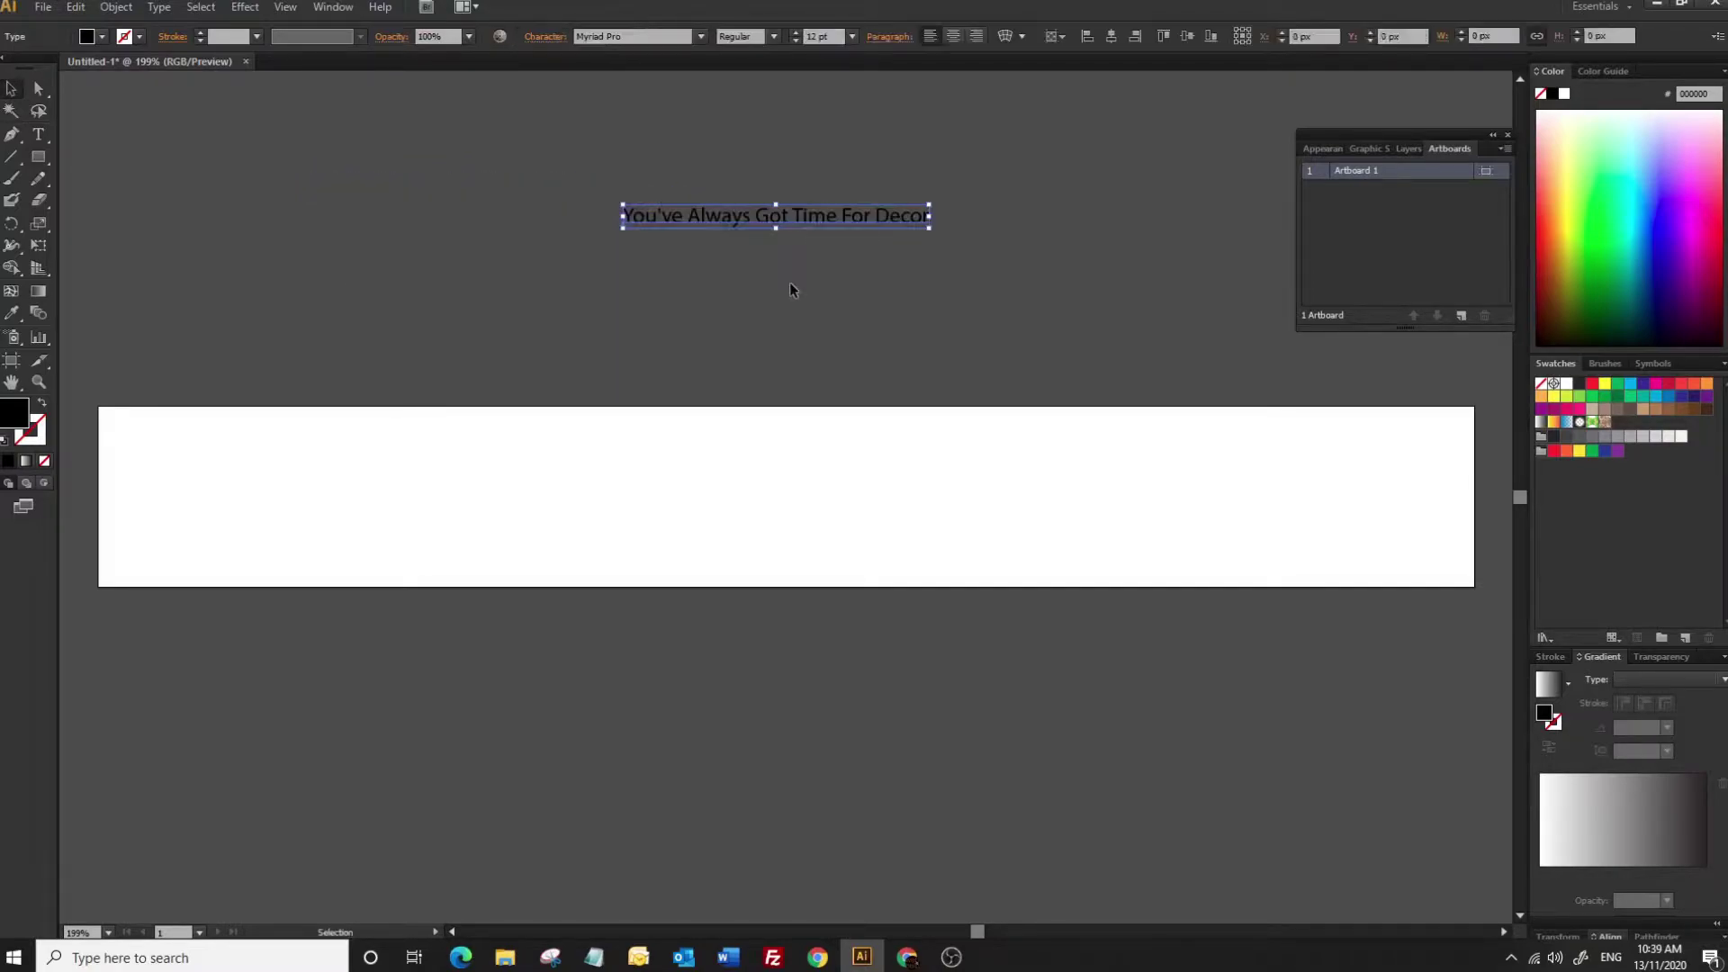
left_click(768, 297)
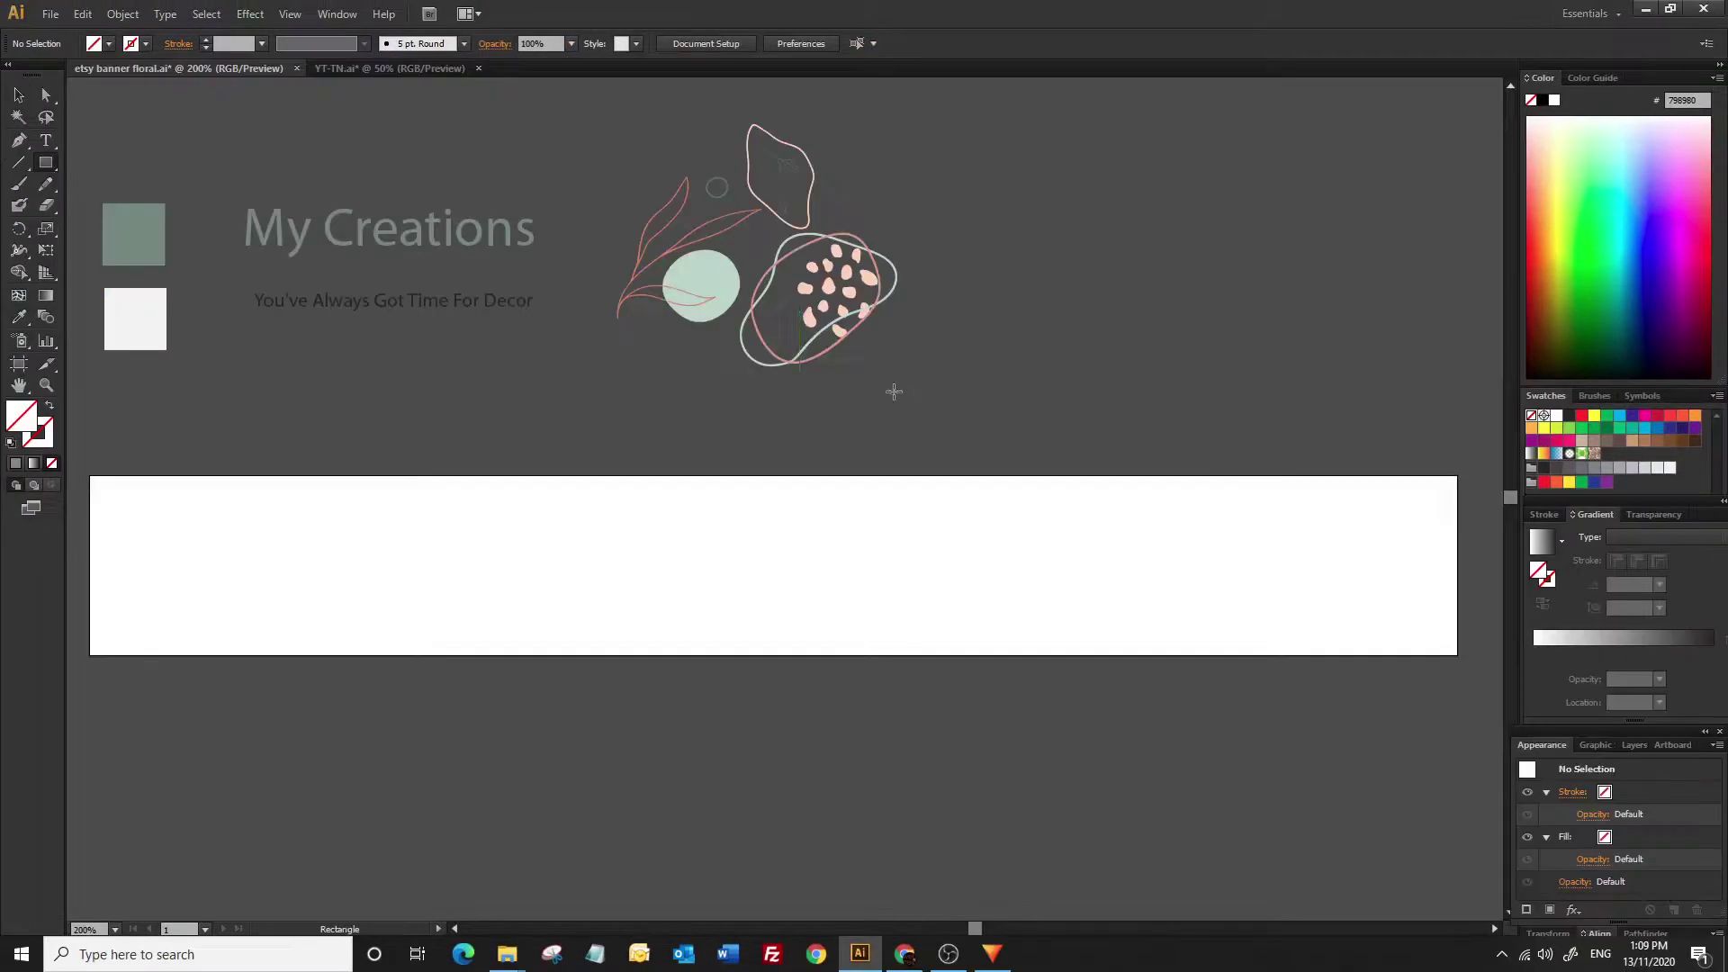
Create a rectangle of exactly 760 × 100 px on the canvas
left_click(537, 517)
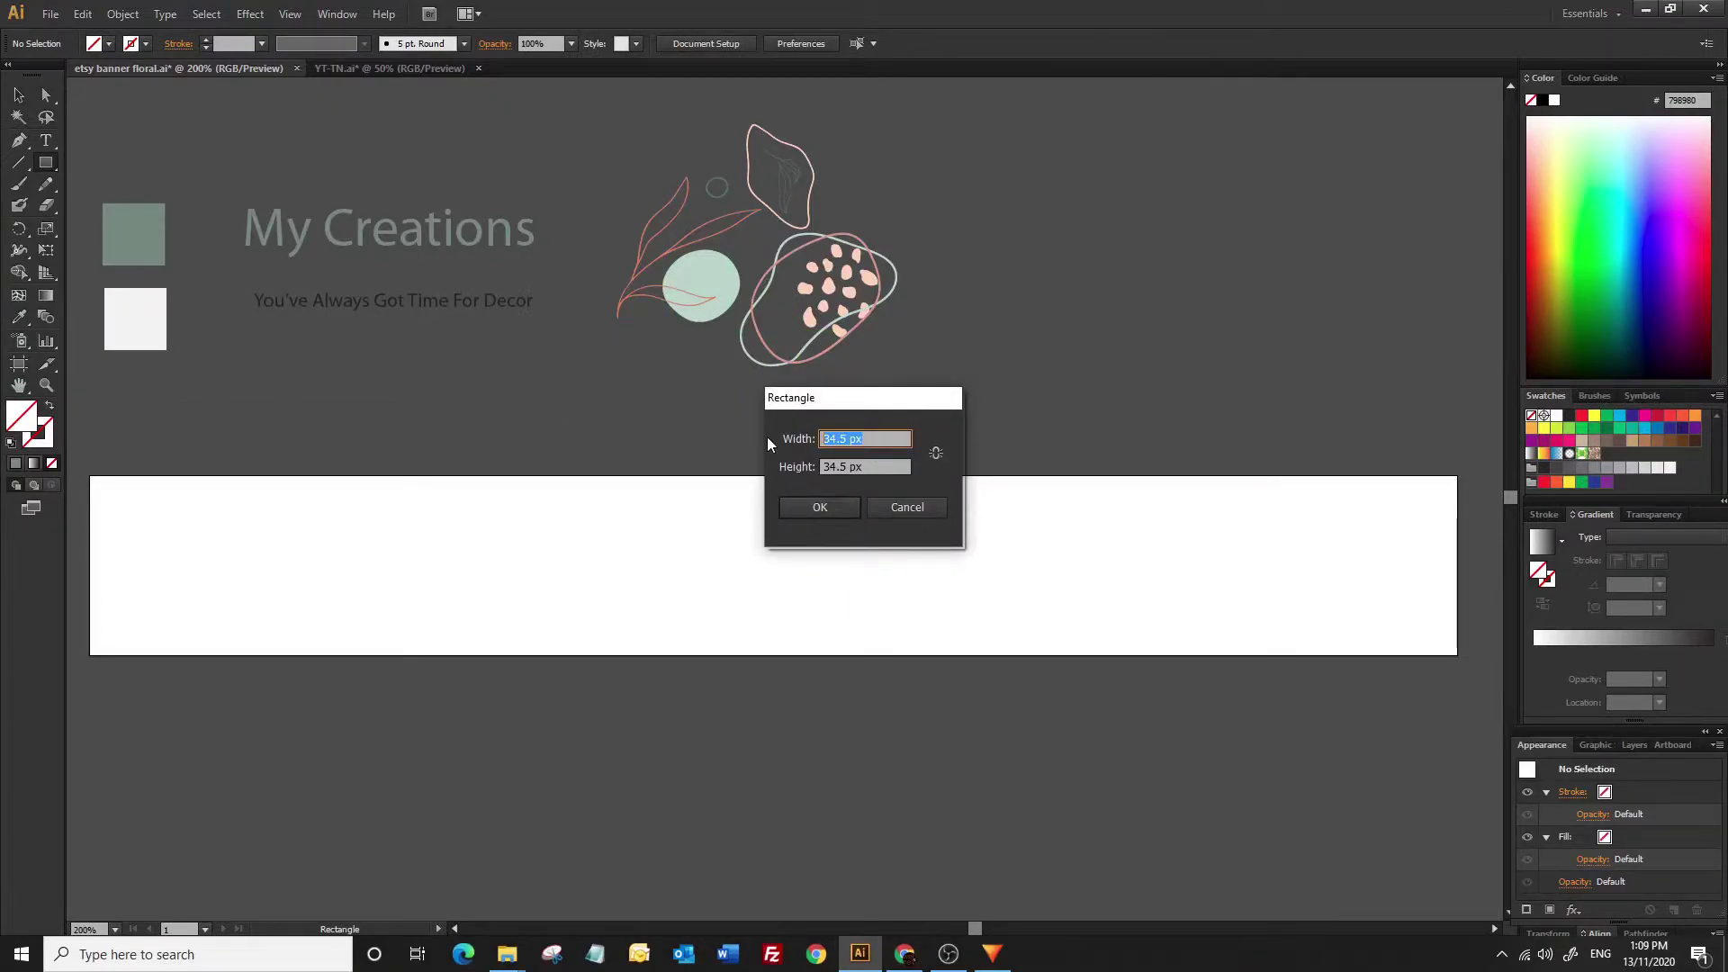
type("760")
key("Tab")
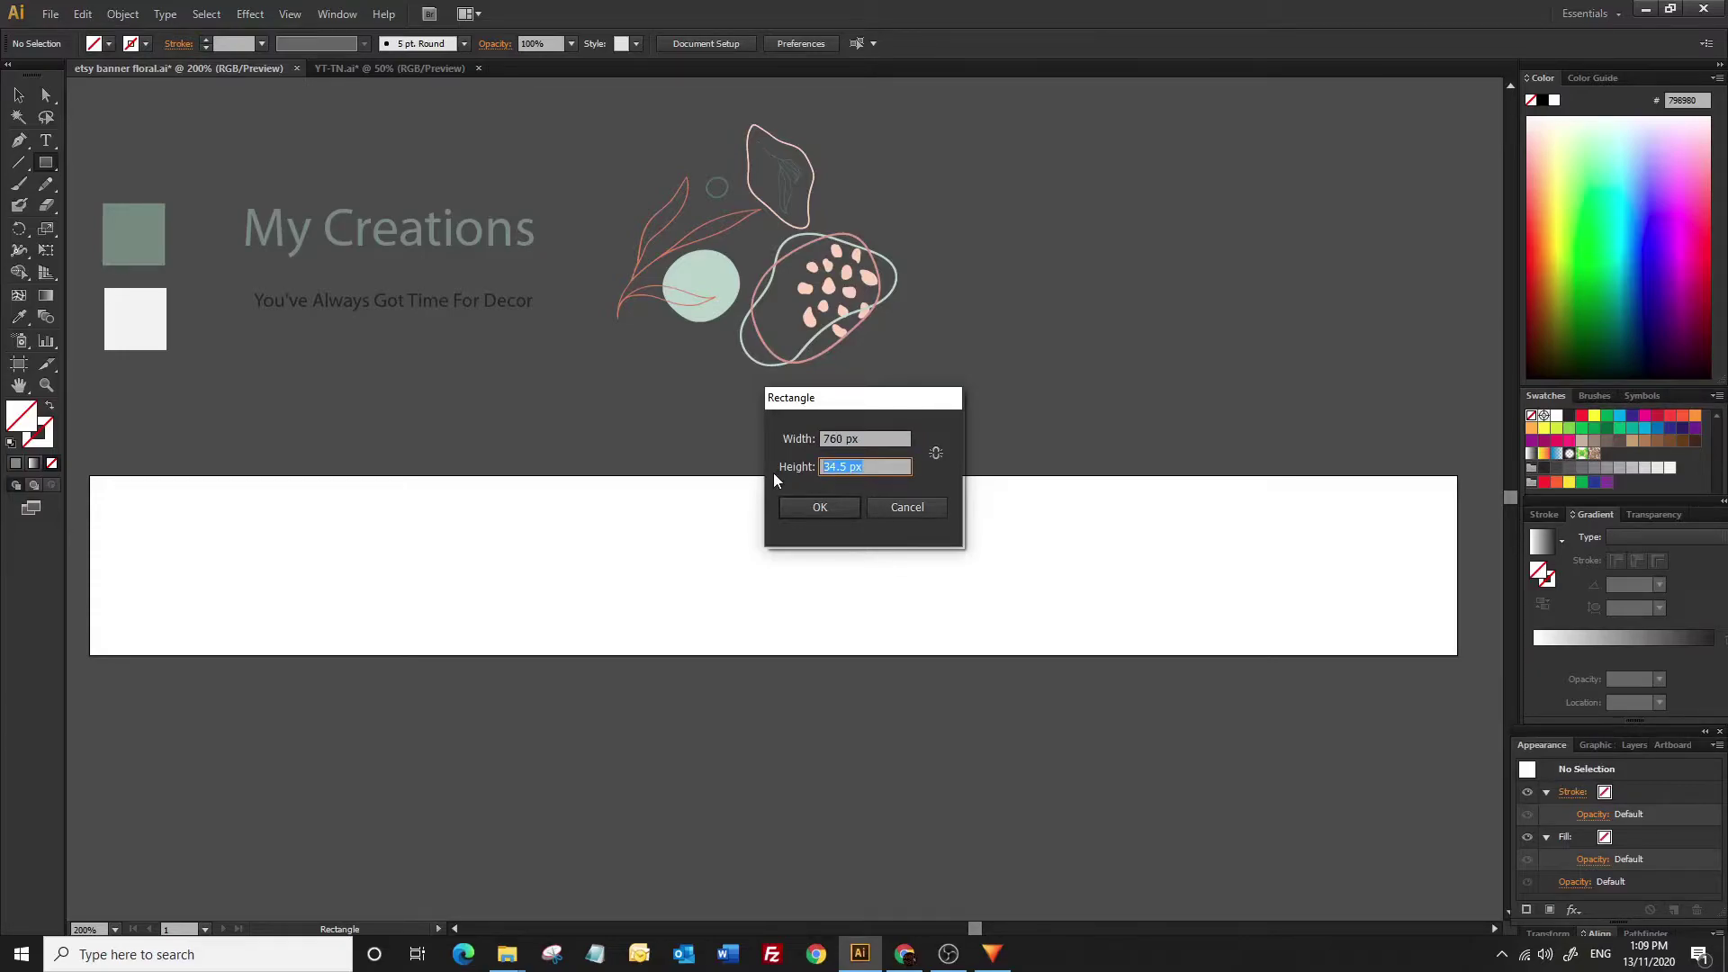
type("100")
left_click(821, 507)
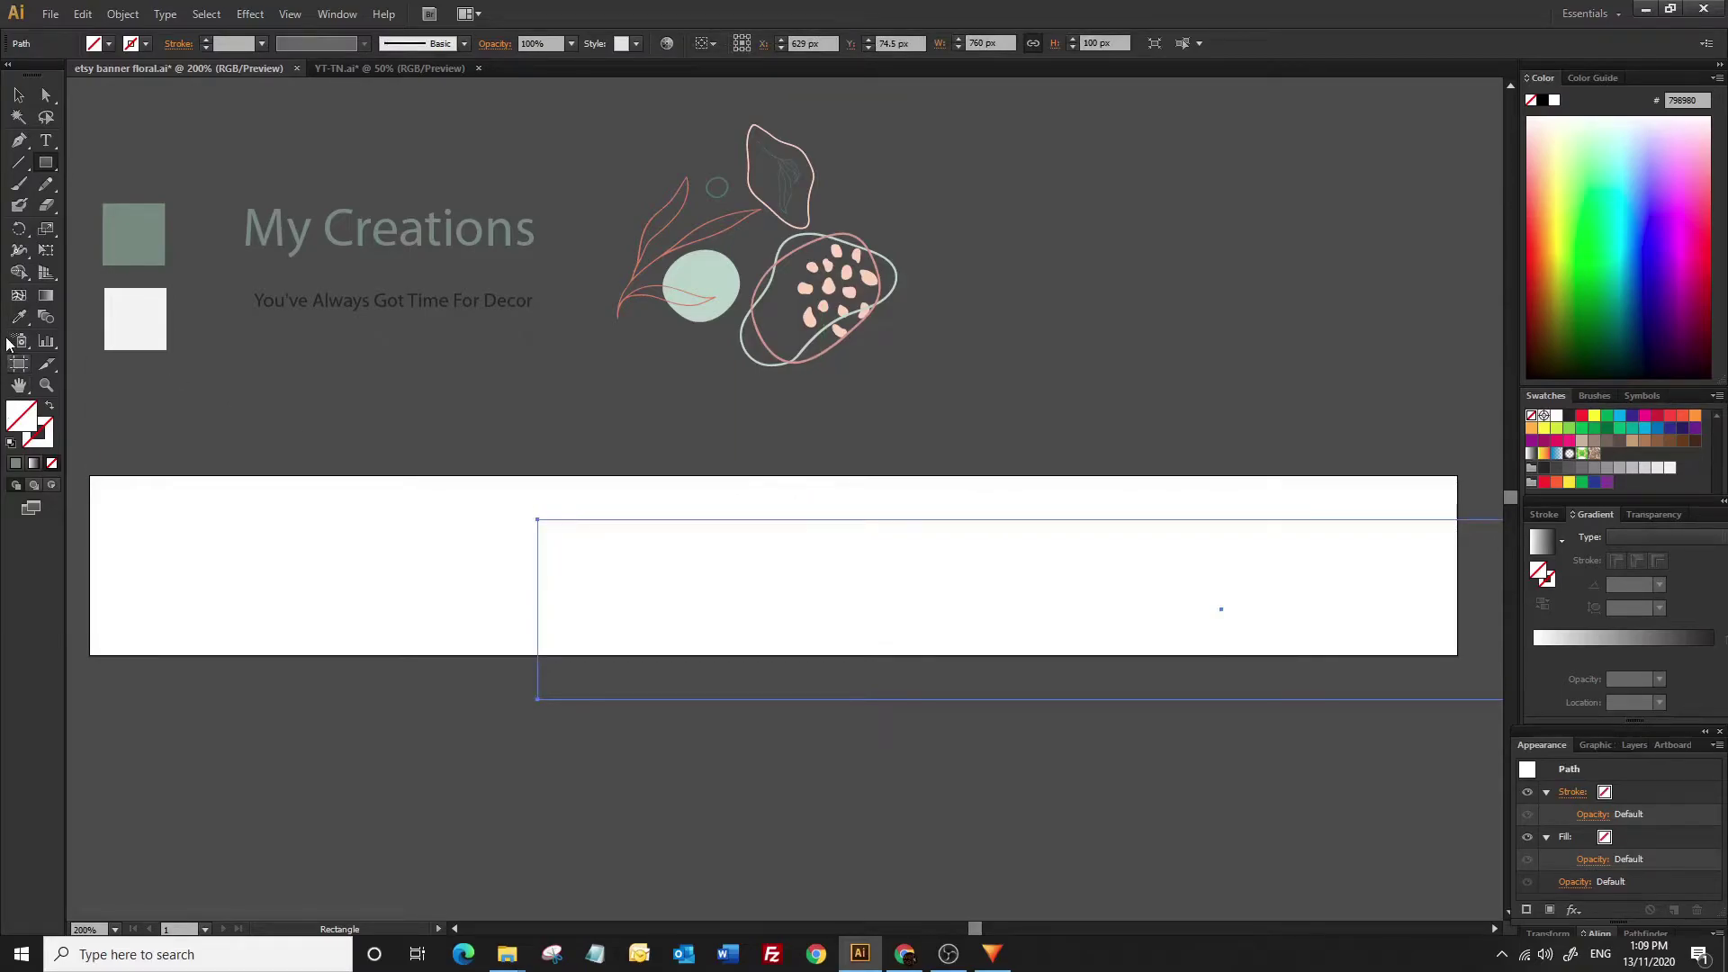
Fill the rectangle with the white square's near-white colour using the Eyedropper
left_click(15, 464)
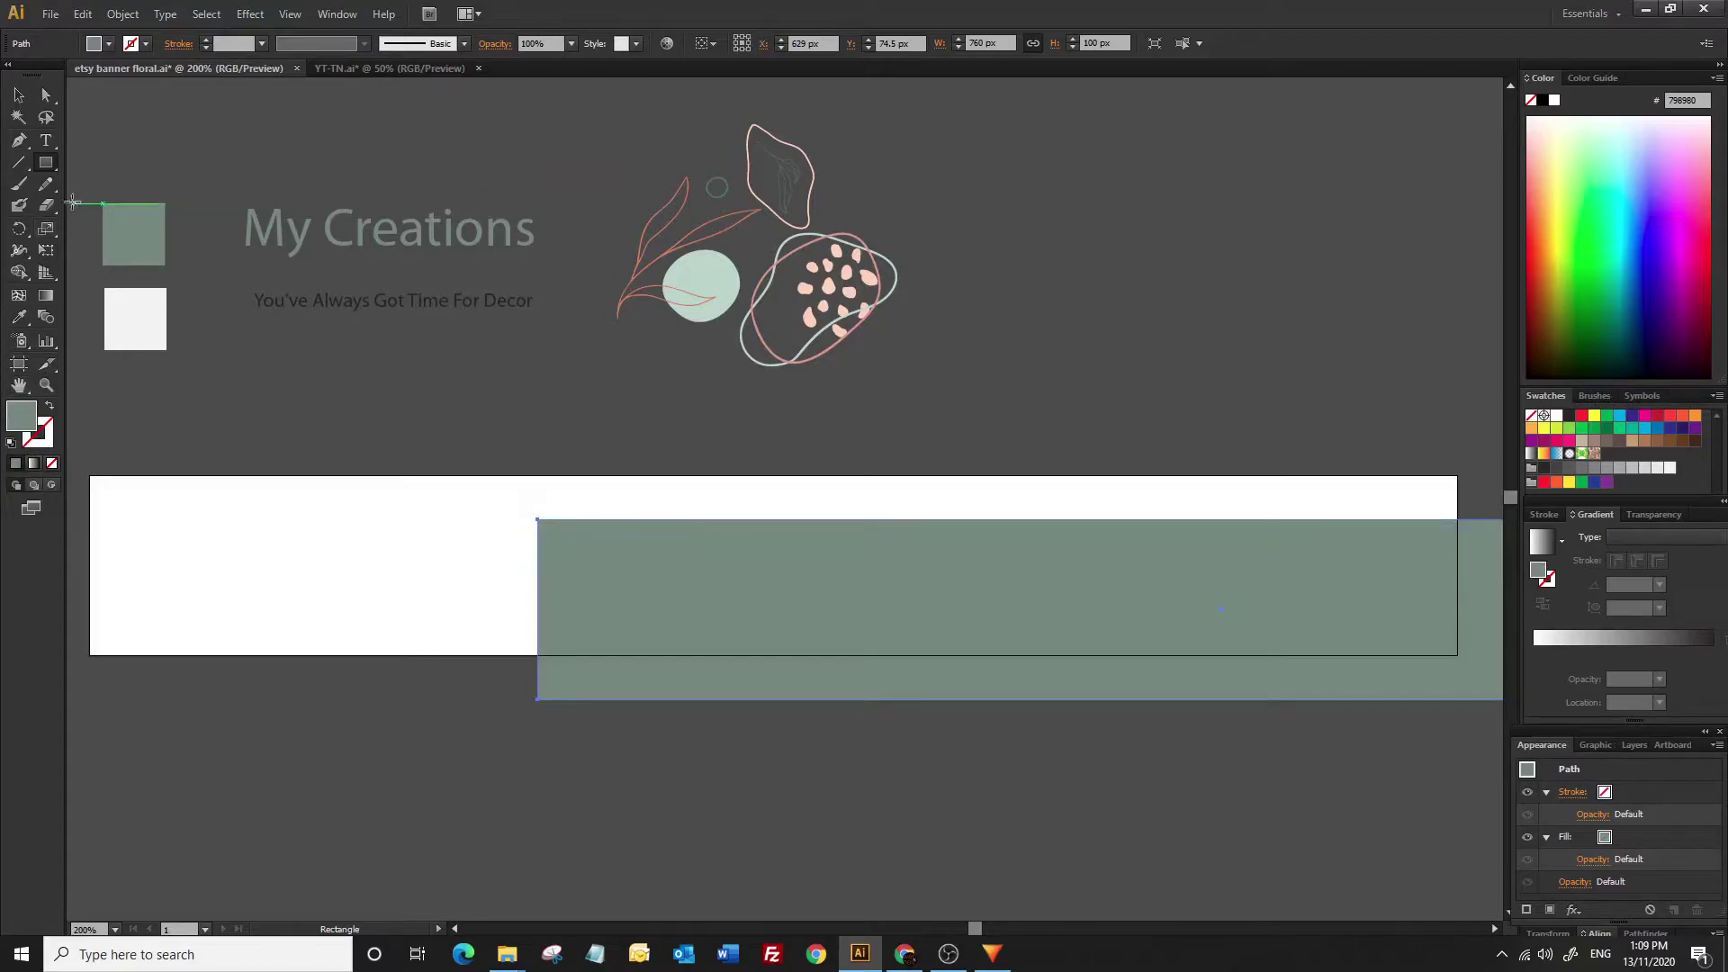
left_click(19, 317)
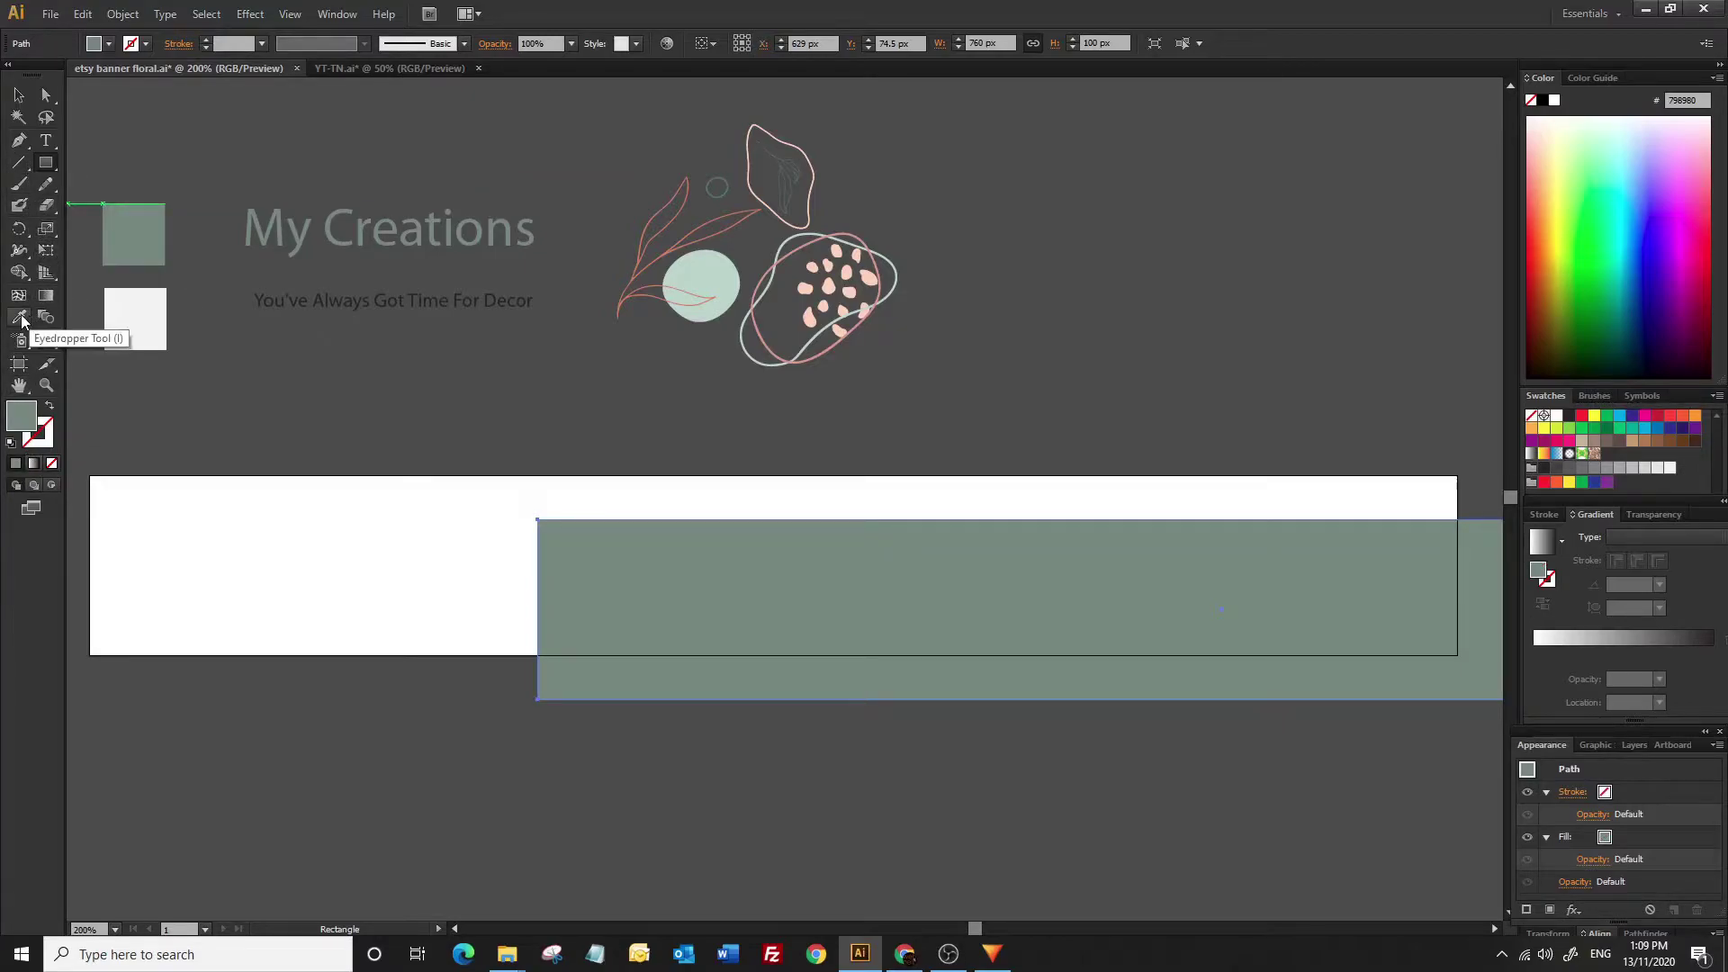
left_click(136, 316)
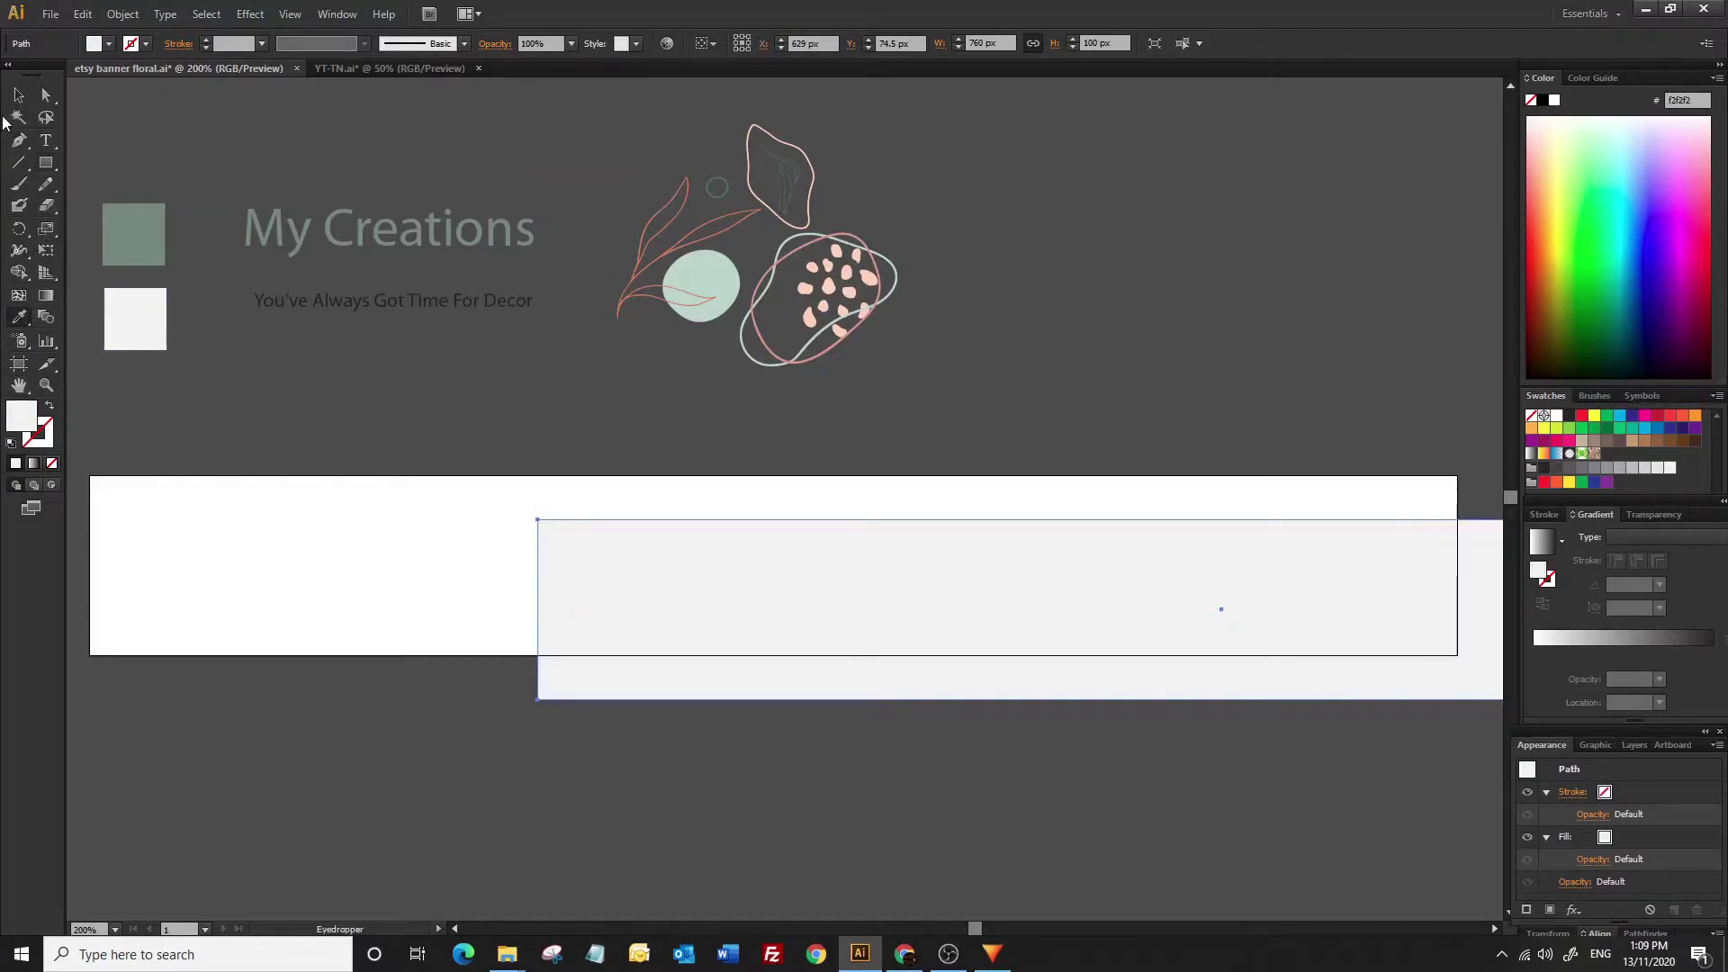
left_click(18, 96)
Centre the rectangle horizontally and vertically relative to the artboard
left_click(708, 43)
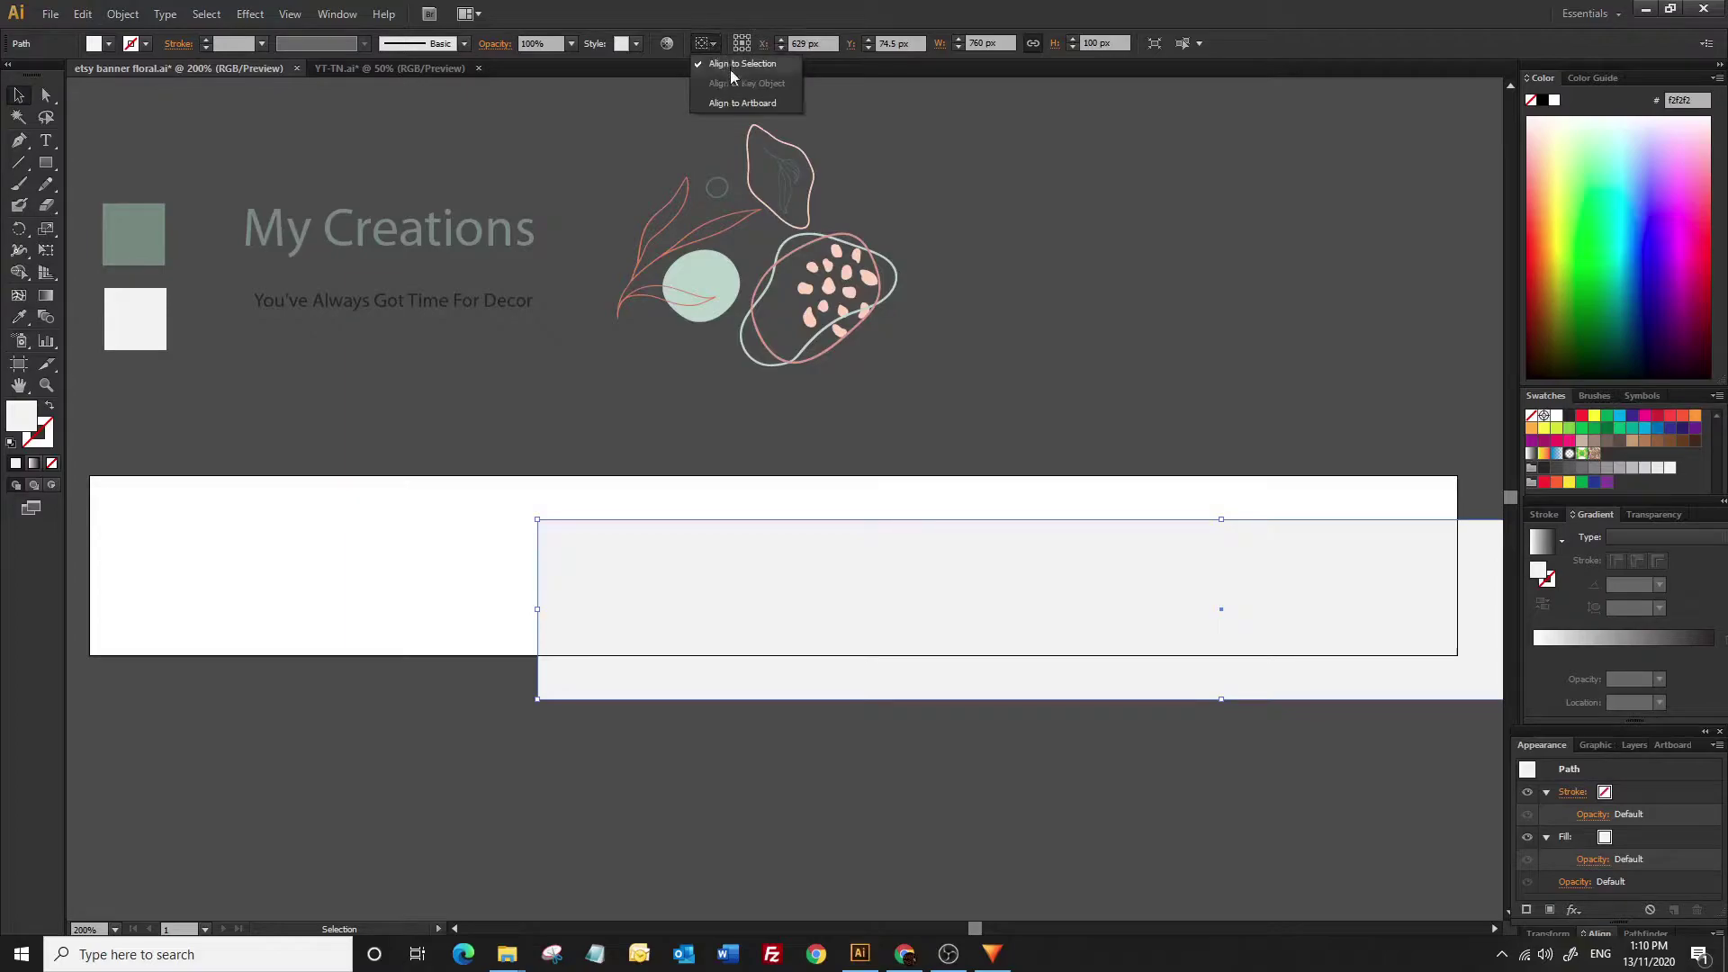
left_click(727, 104)
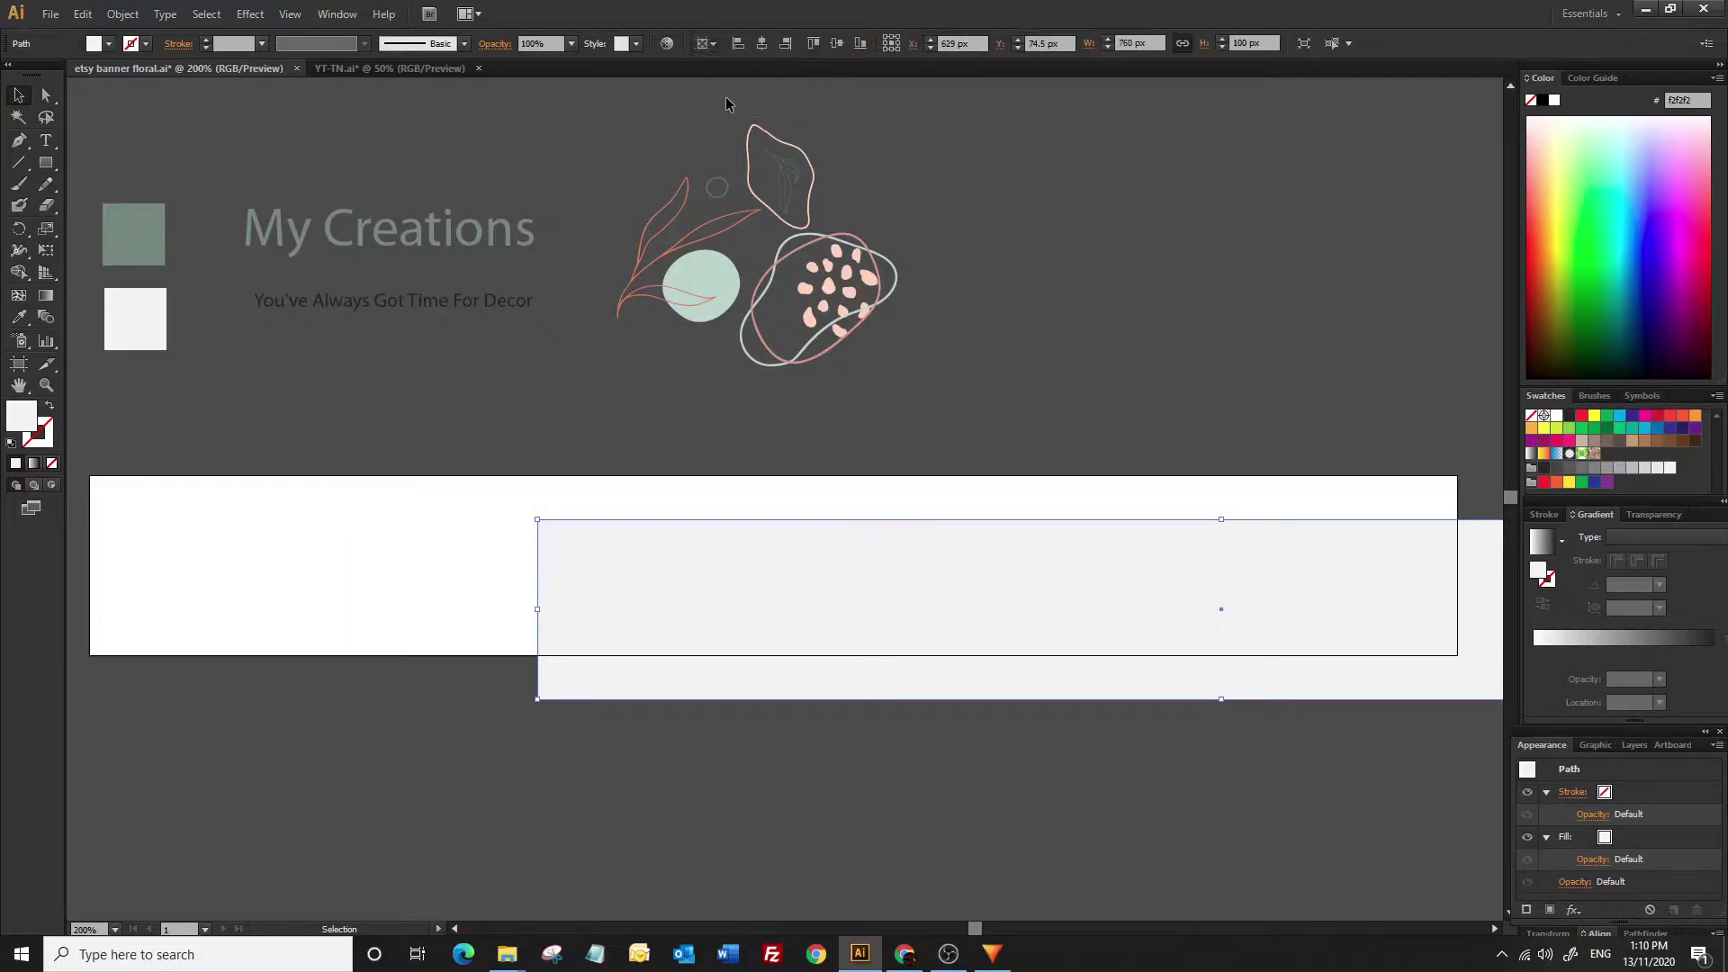
left_click(768, 42)
left_click(836, 47)
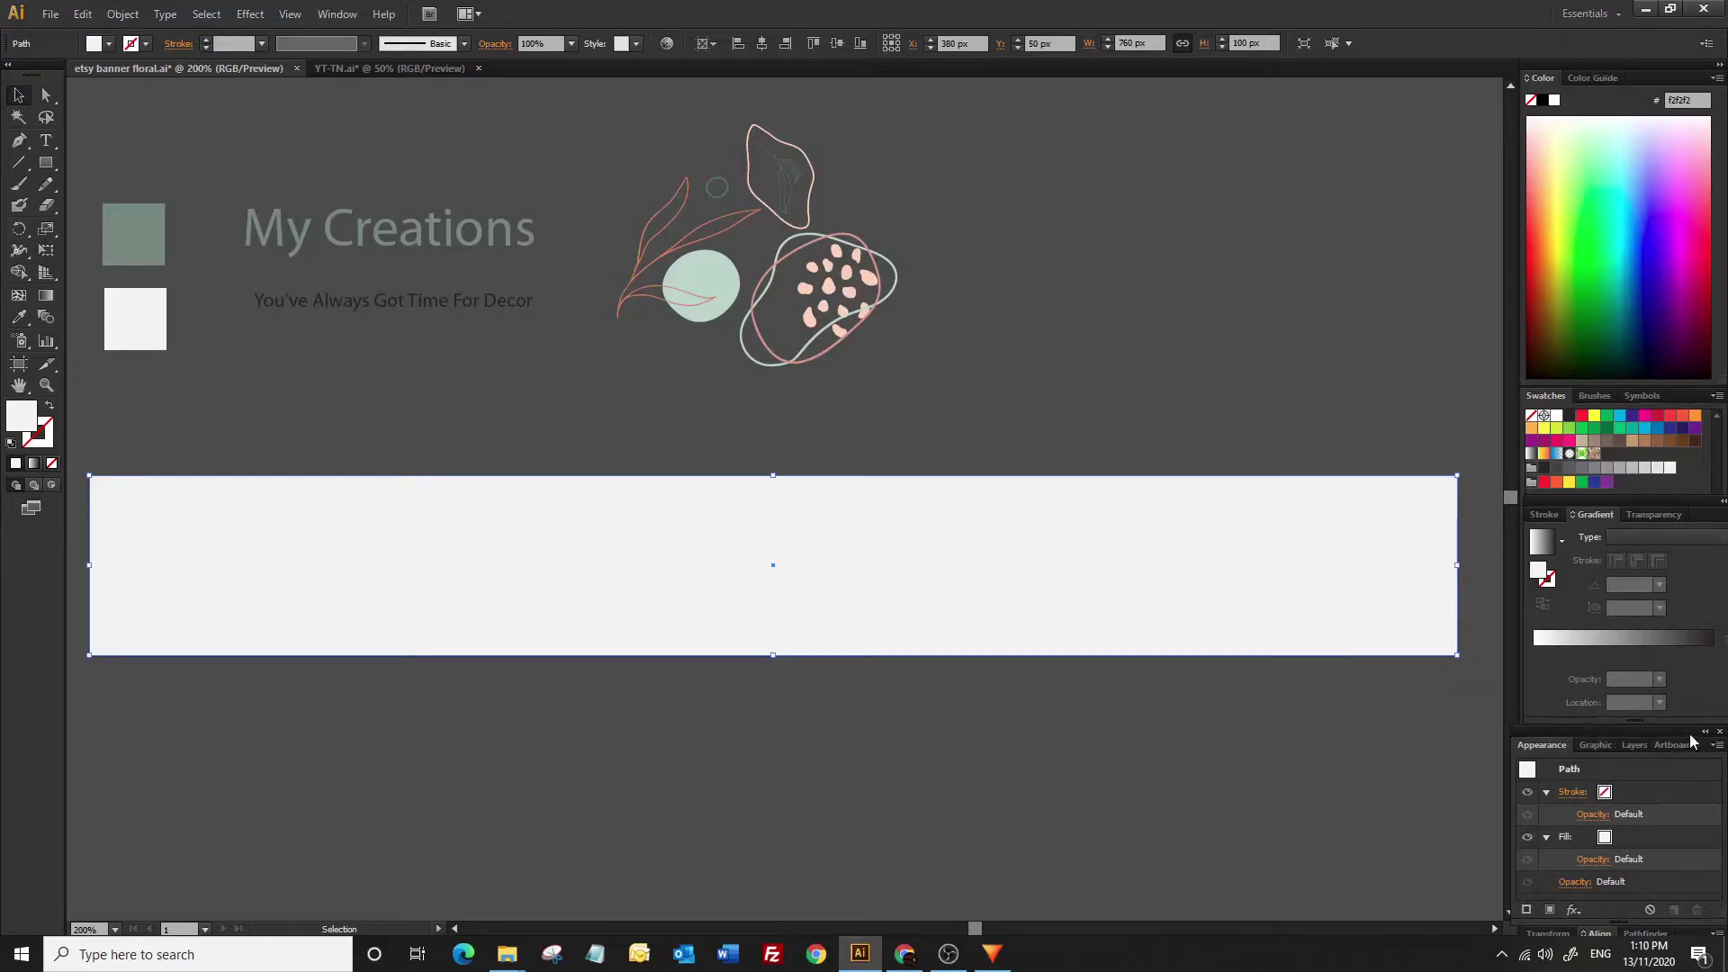
Re-dock the Appearance, Color and Swatches panels and lock the background rectangle in Layers
left_click_drag(1701, 752, 1722, 786)
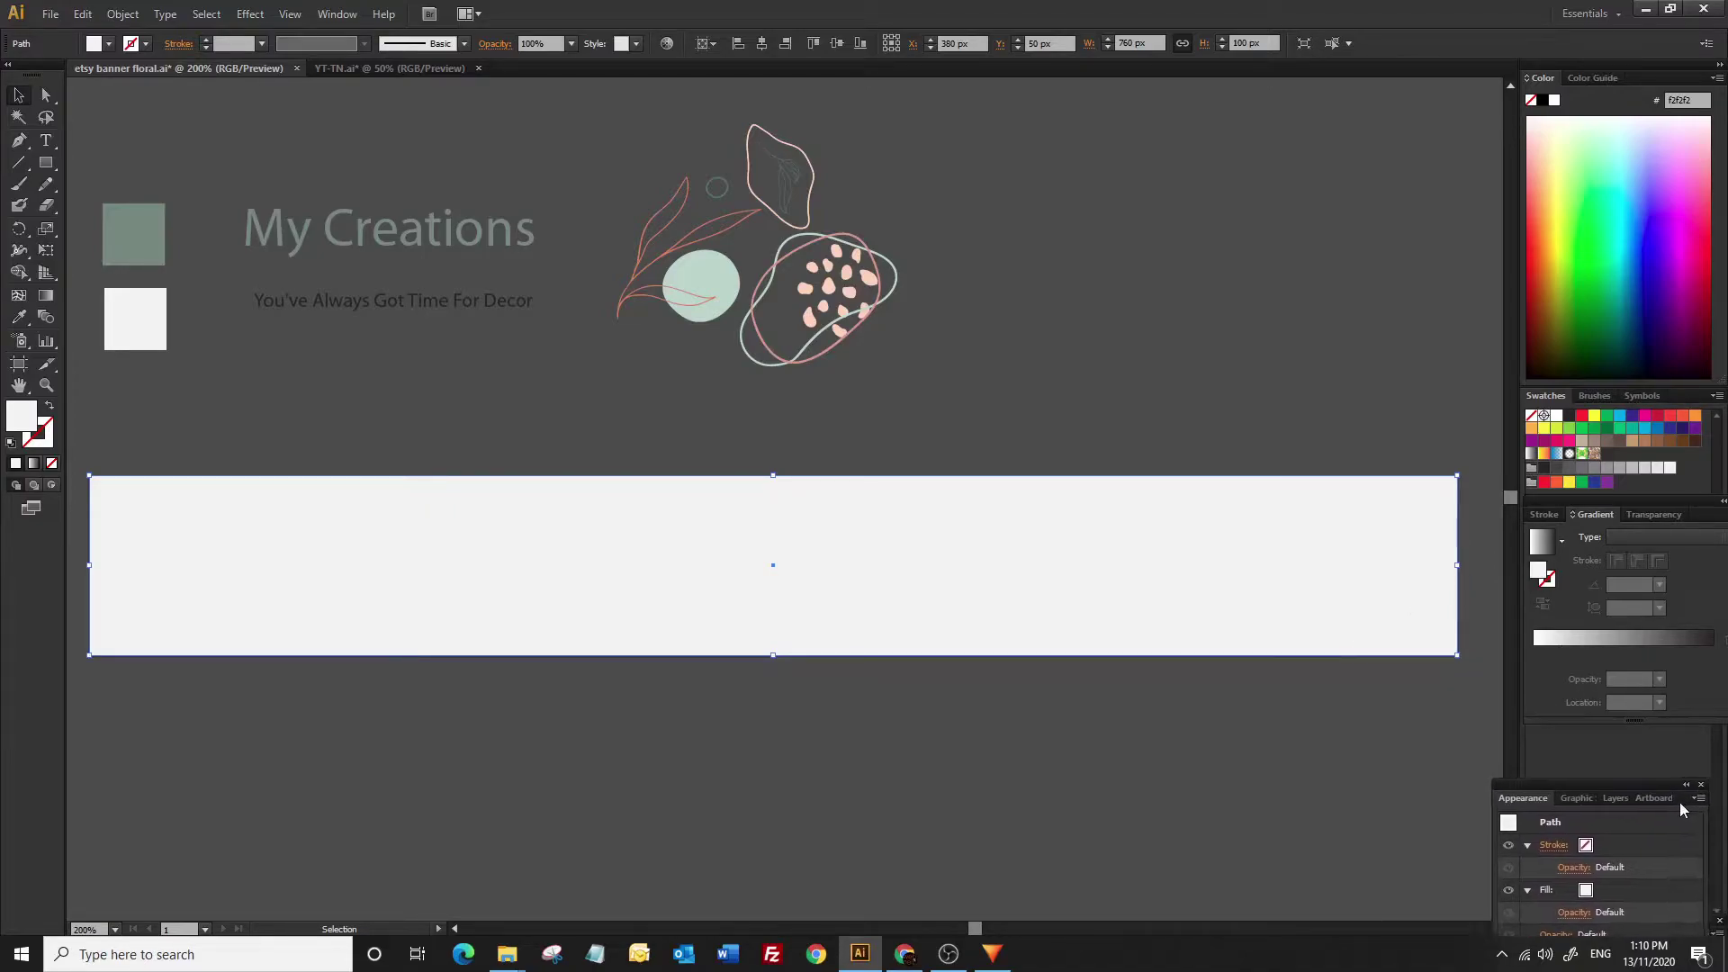
left_click_drag(1722, 786, 1721, 781)
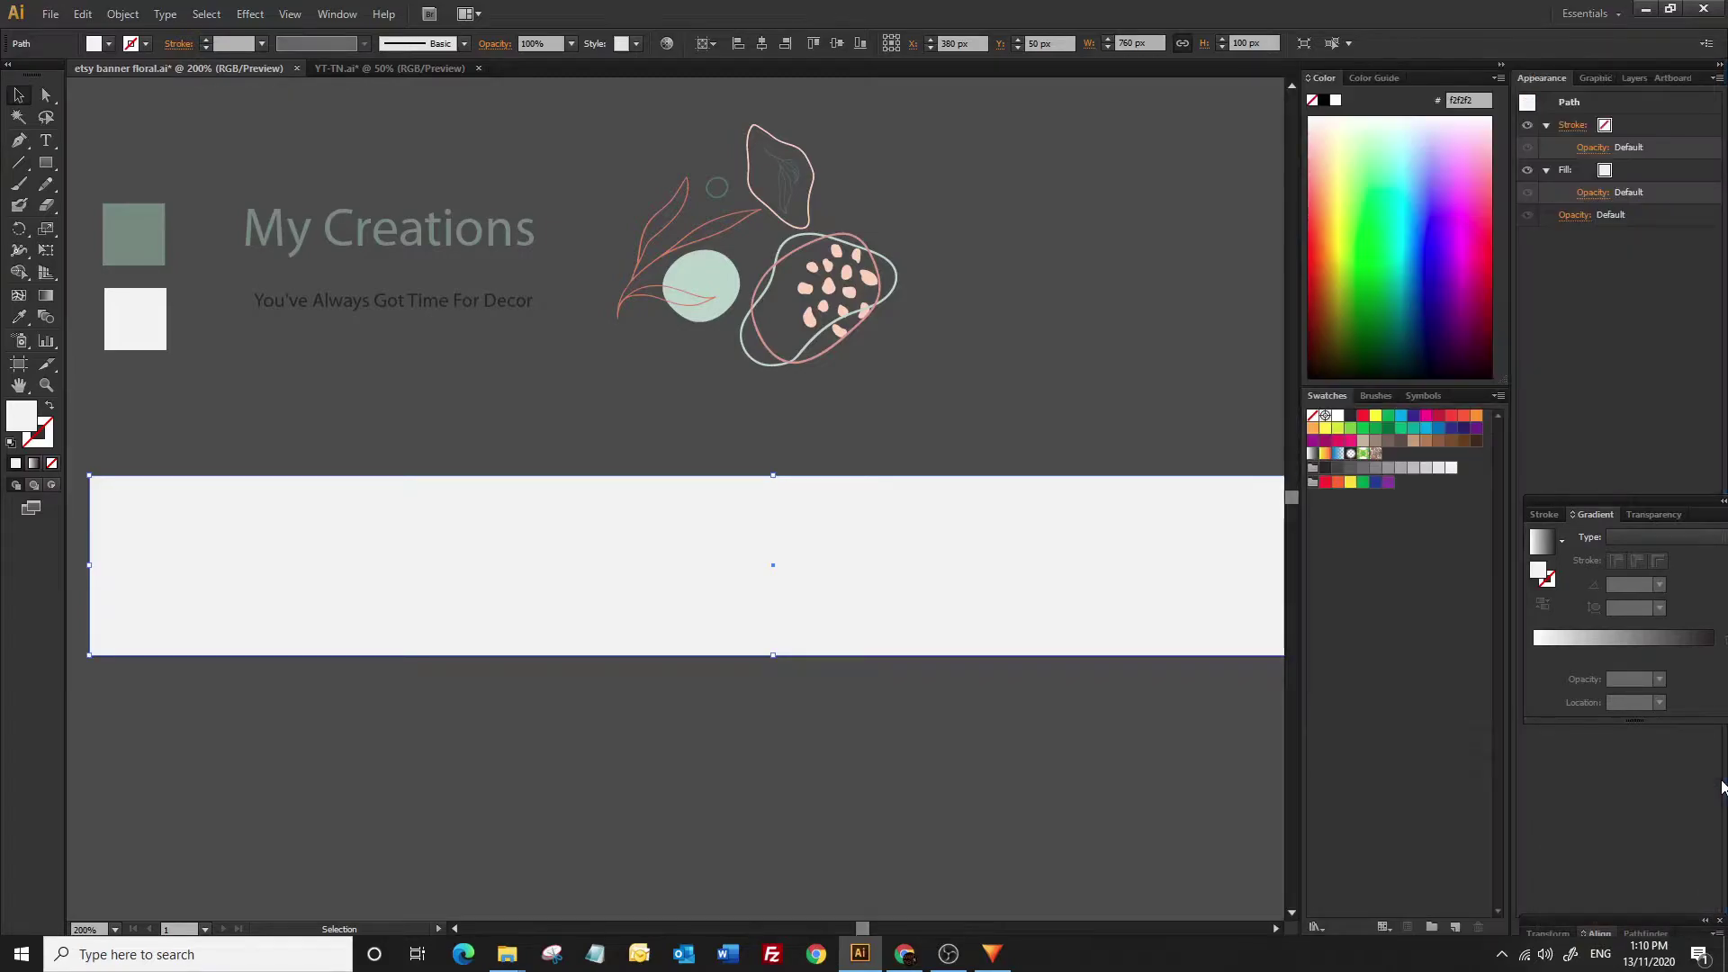
left_click_drag(1335, 82, 1638, 736)
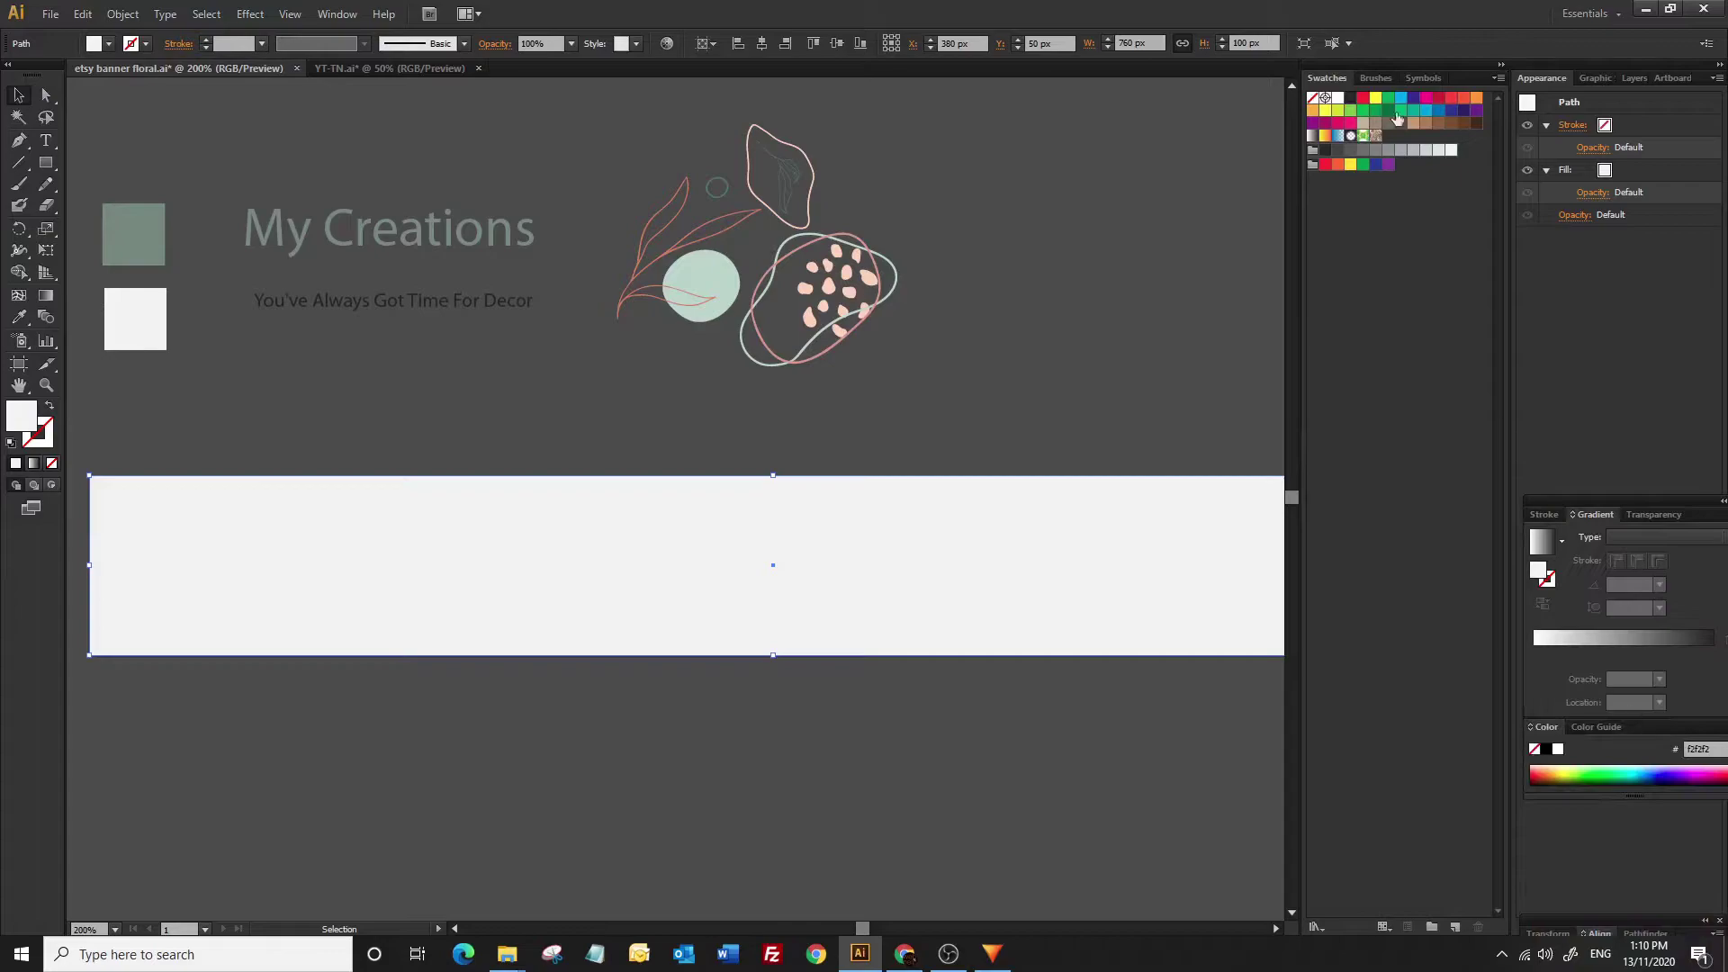
mouse_move(1450, 80)
left_mouse_down()
mouse_move(1628, 810)
mouse_move(1681, 796)
left_mouse_up()
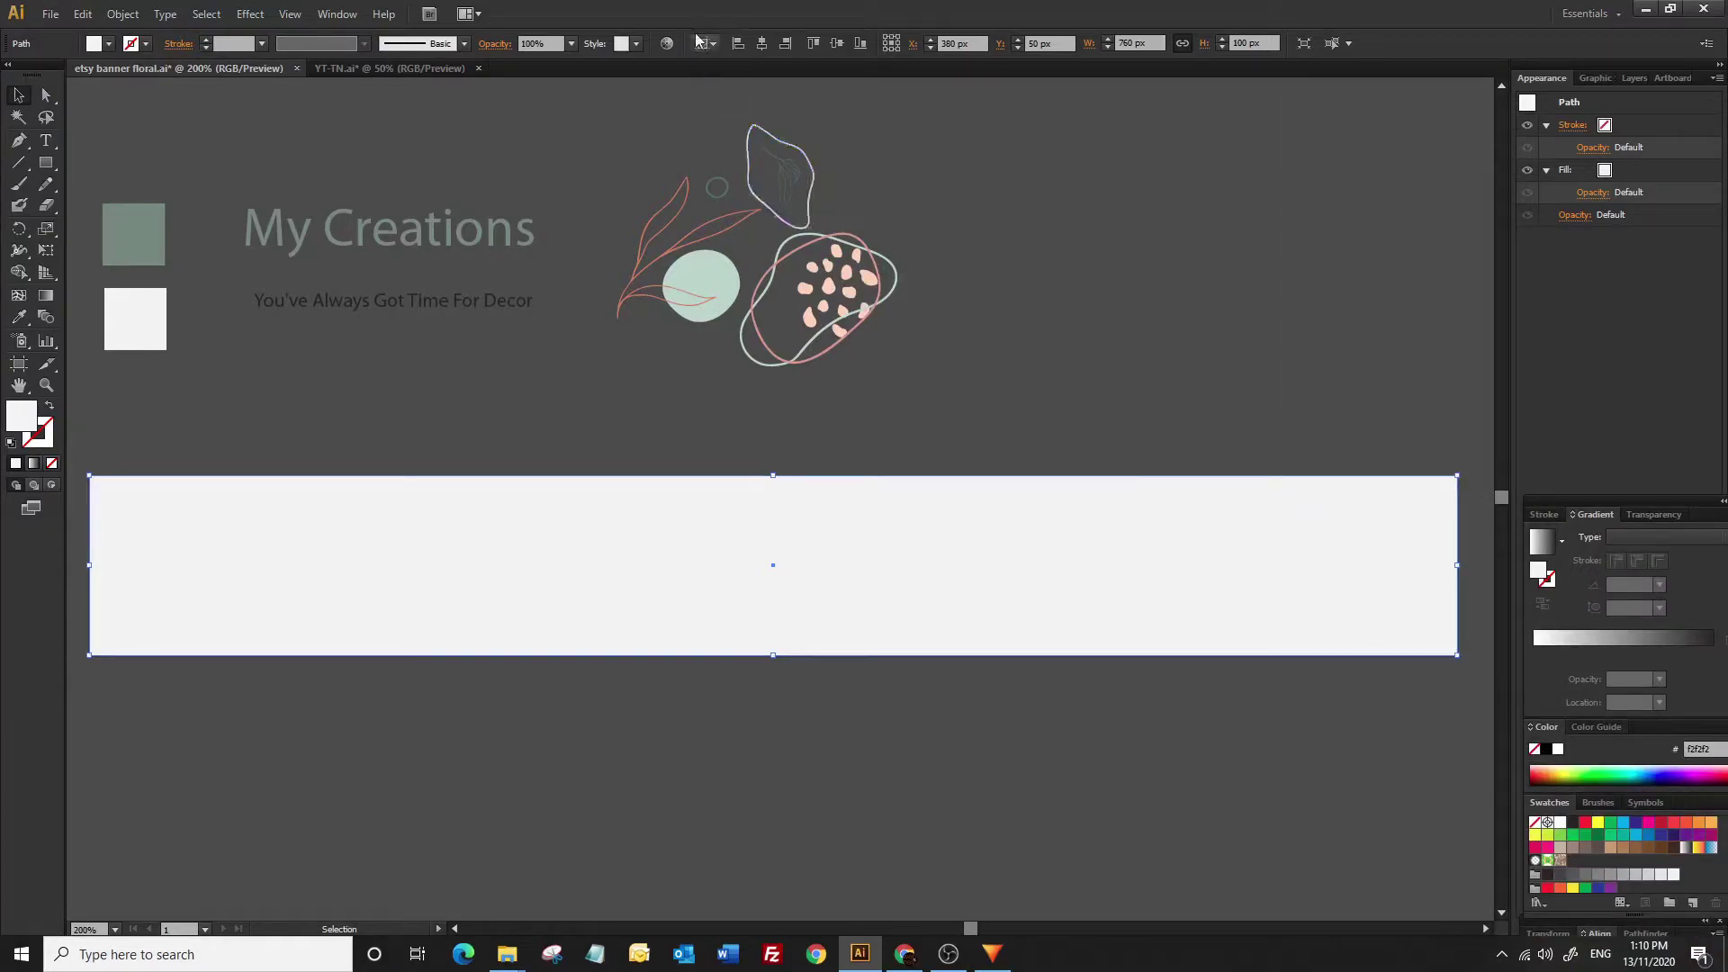
left_click(1633, 78)
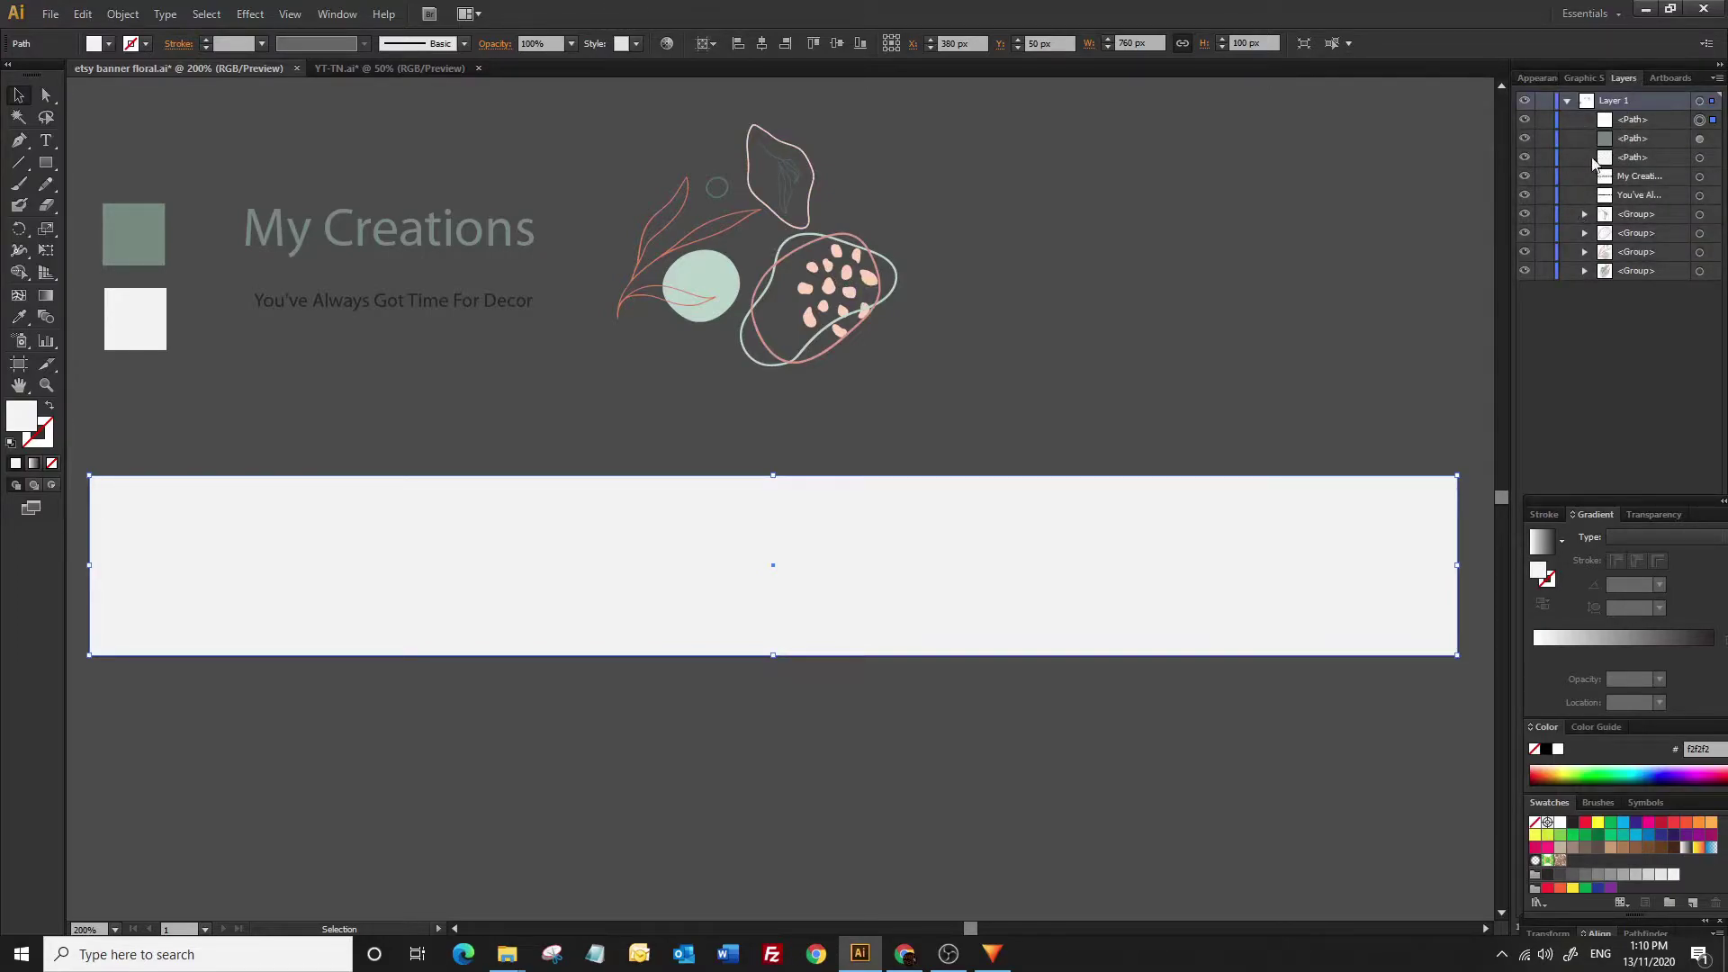
left_click(1544, 119)
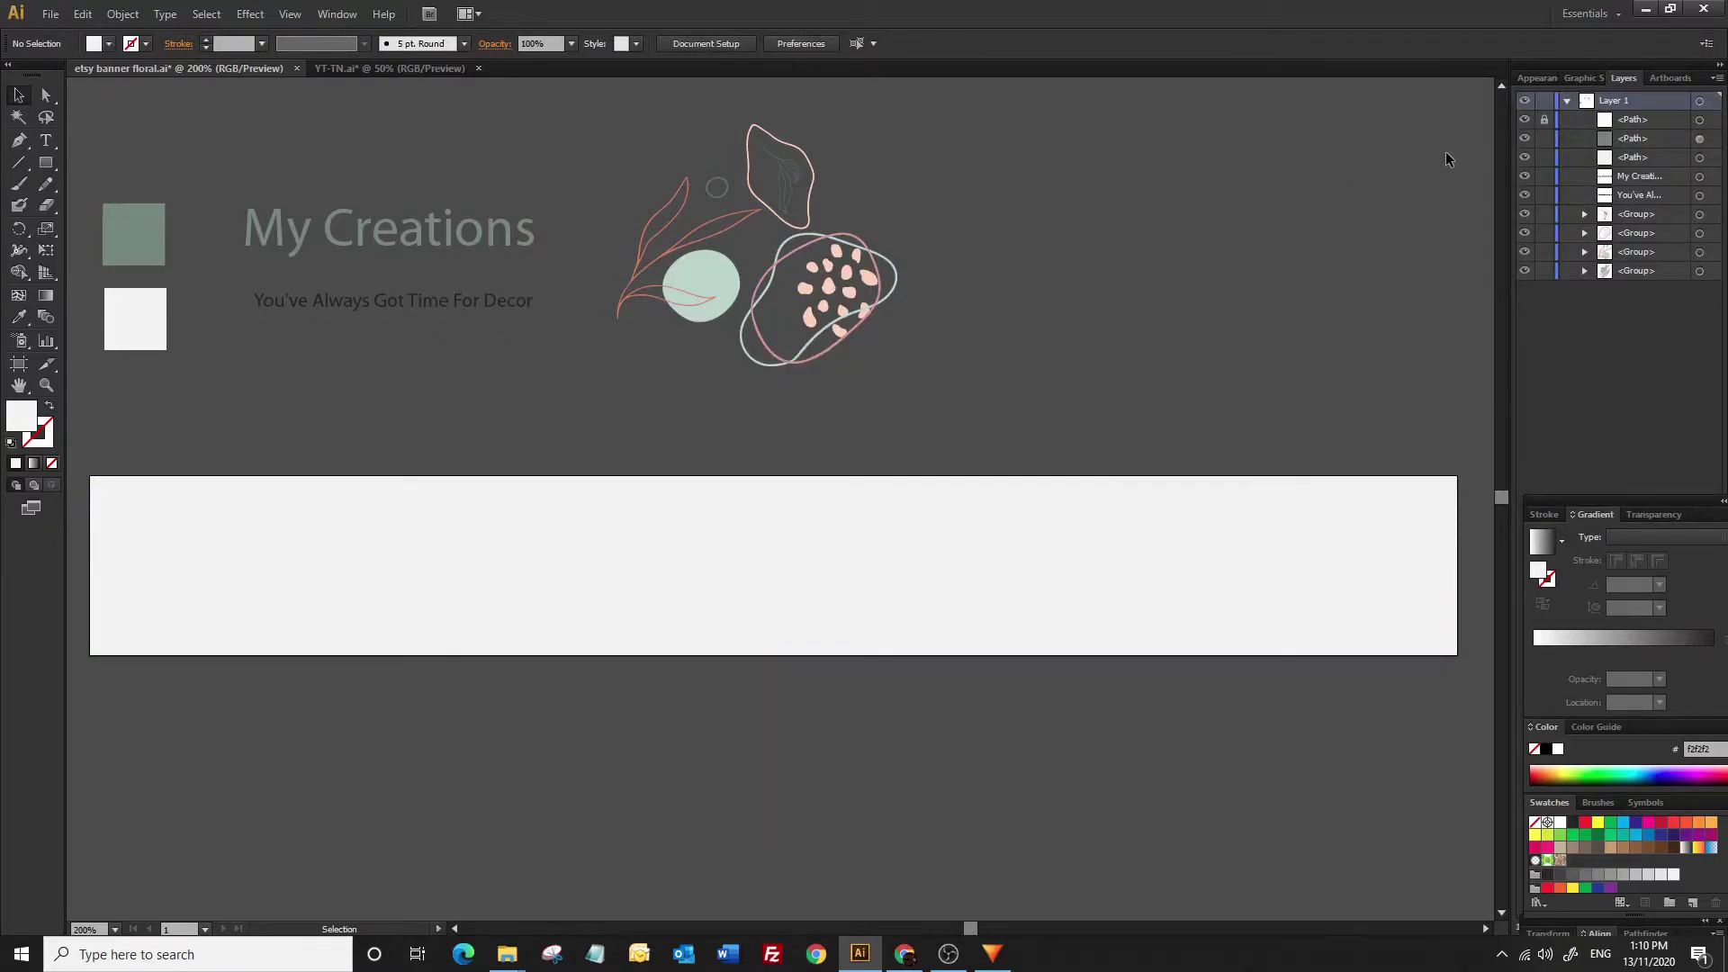
left_click_drag(1625, 126, 1630, 283)
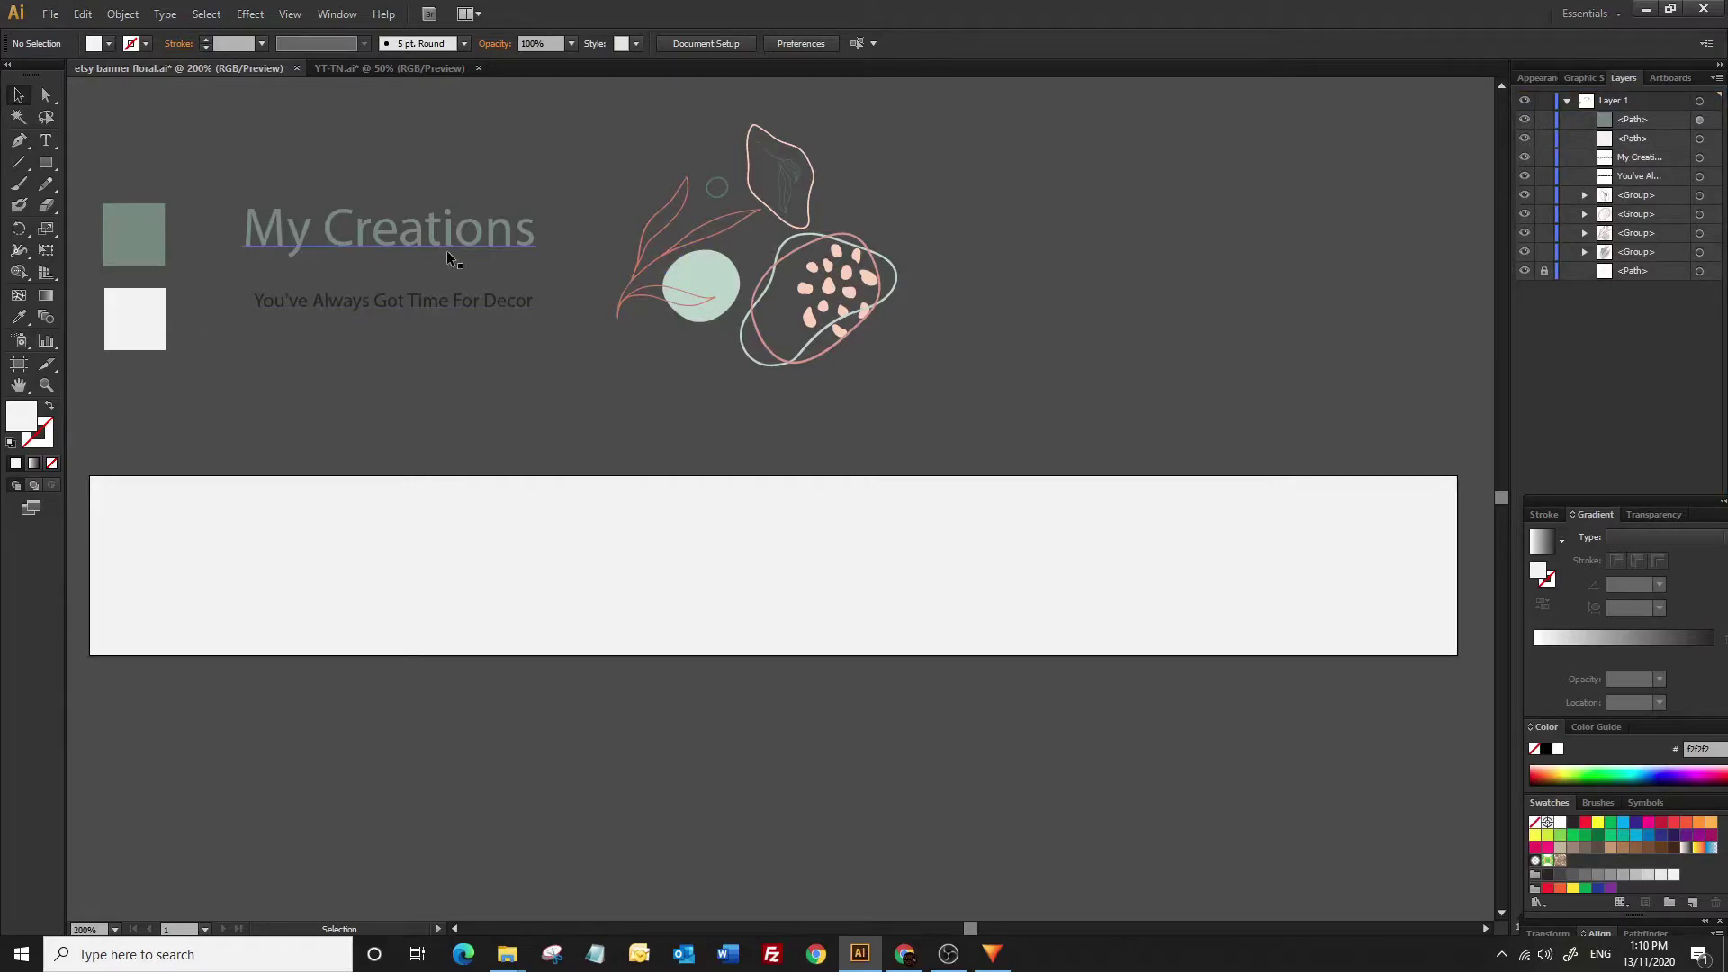
left_click(403, 241)
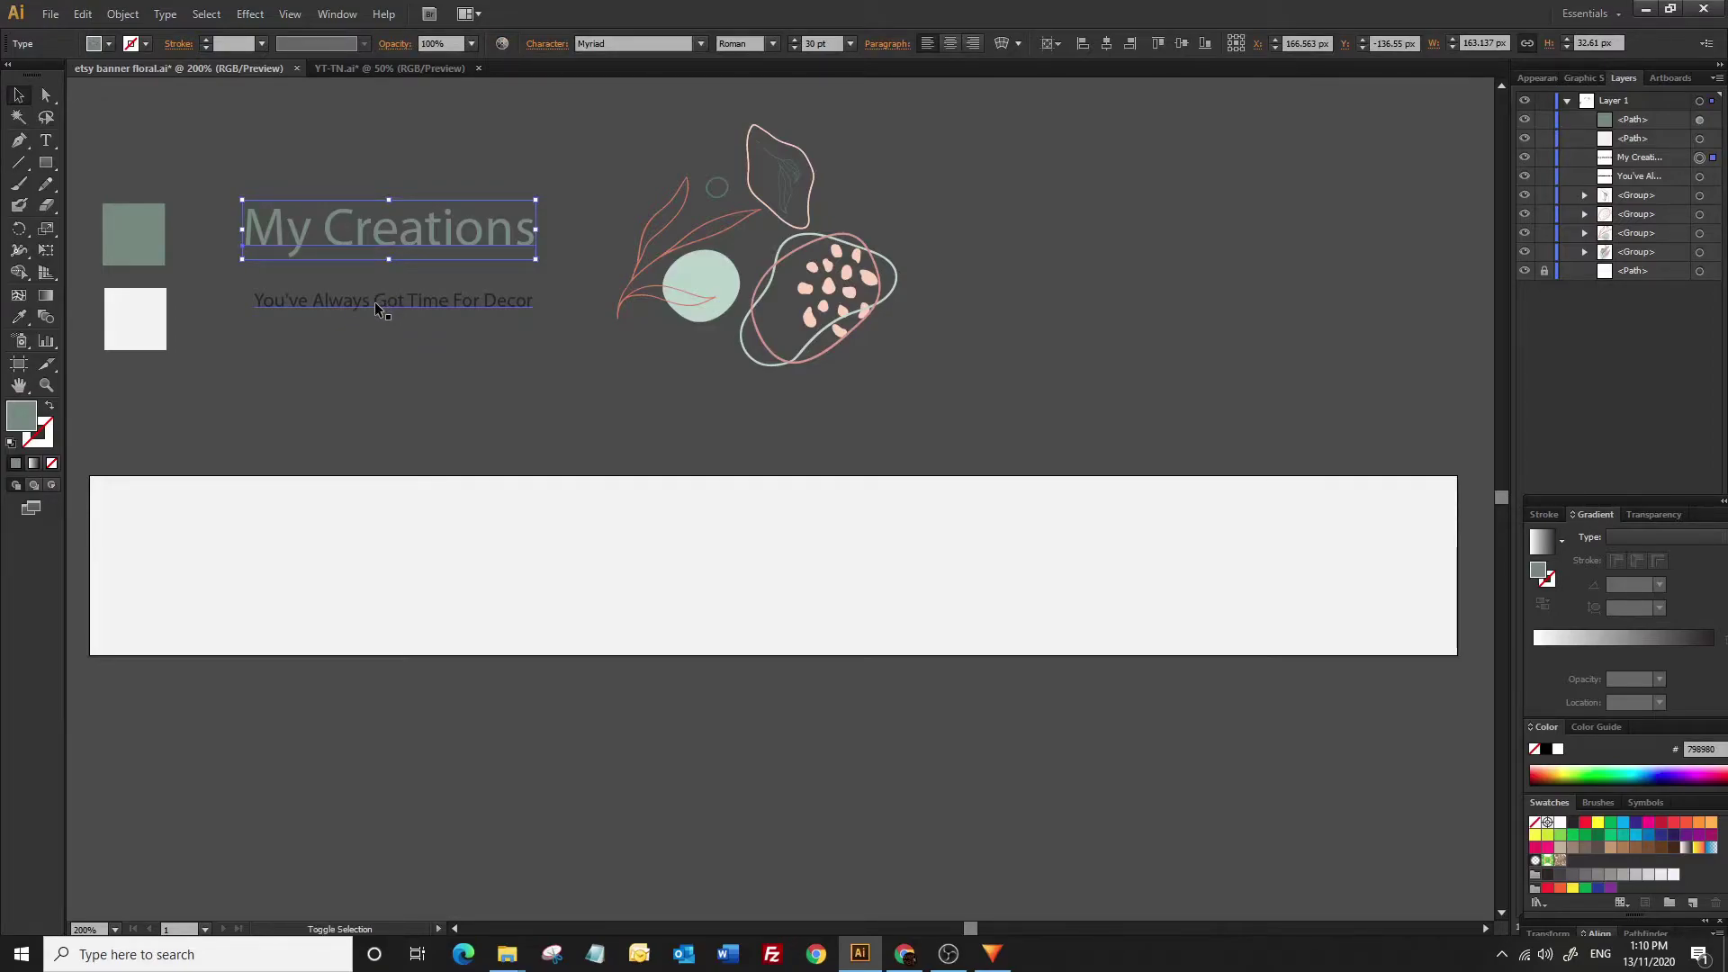
left_click(380, 331)
left_click(377, 241)
left_click(374, 299, "shift")
mouse_move(375, 298)
left_mouse_down()
mouse_move(780, 627)
mouse_move(752, 612)
left_mouse_up()
left_click(263, 522)
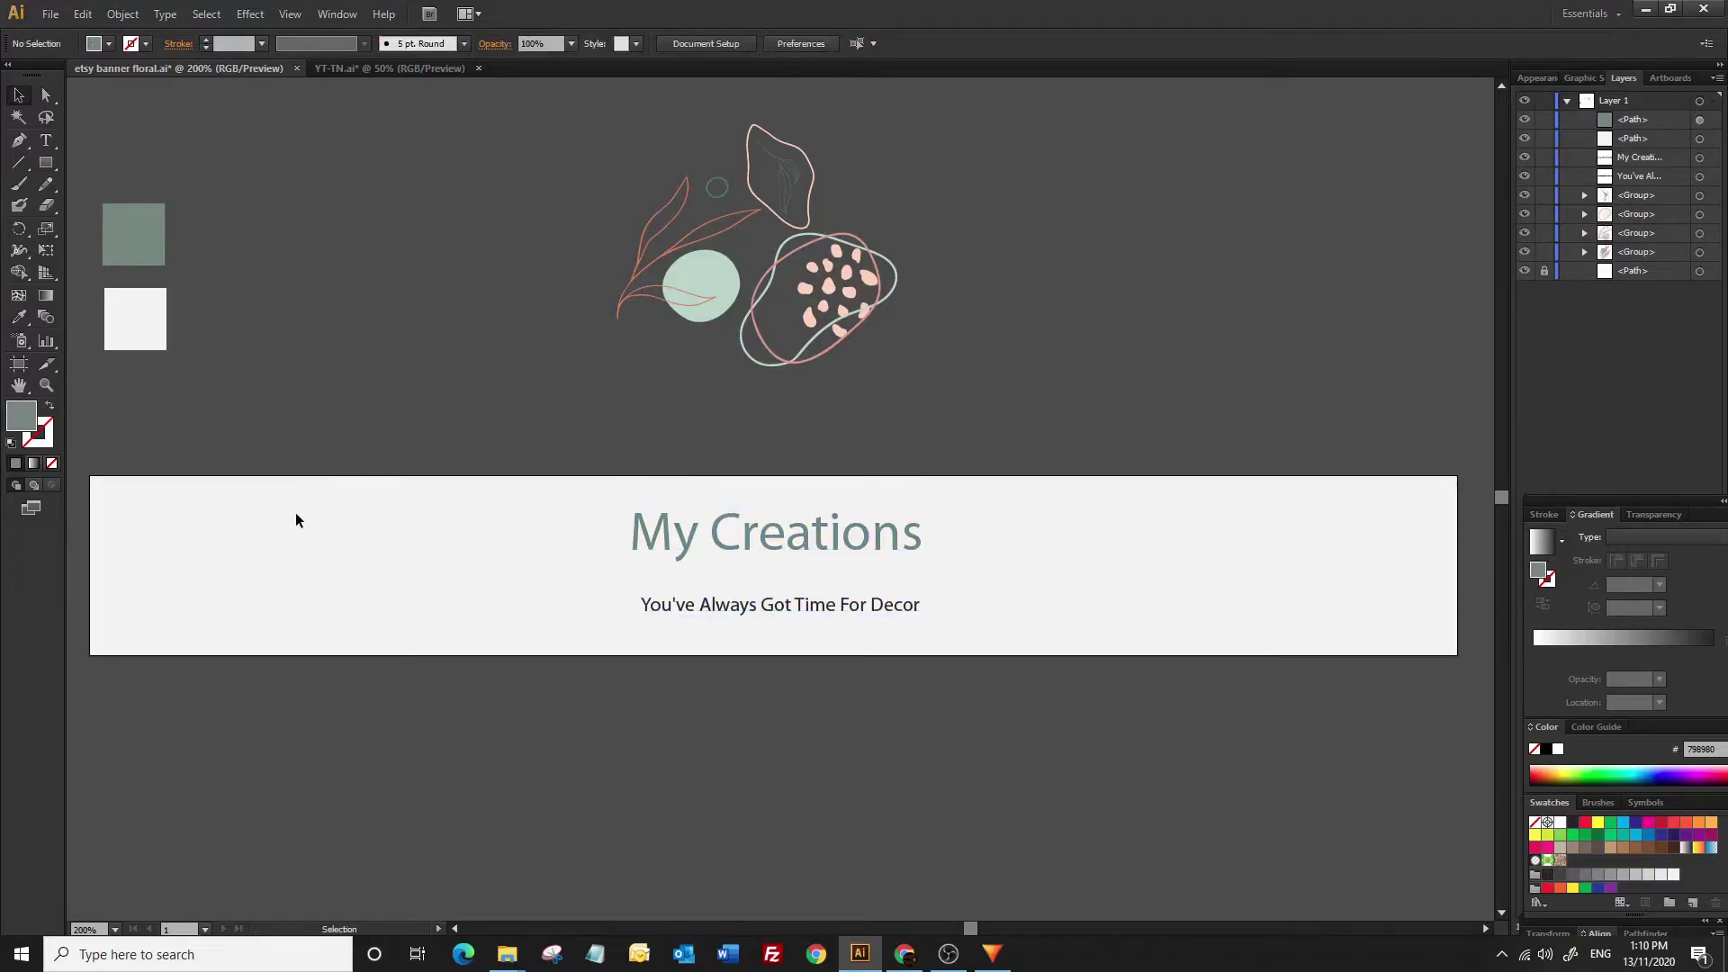
key("ctrl+z")
left_click(752, 487)
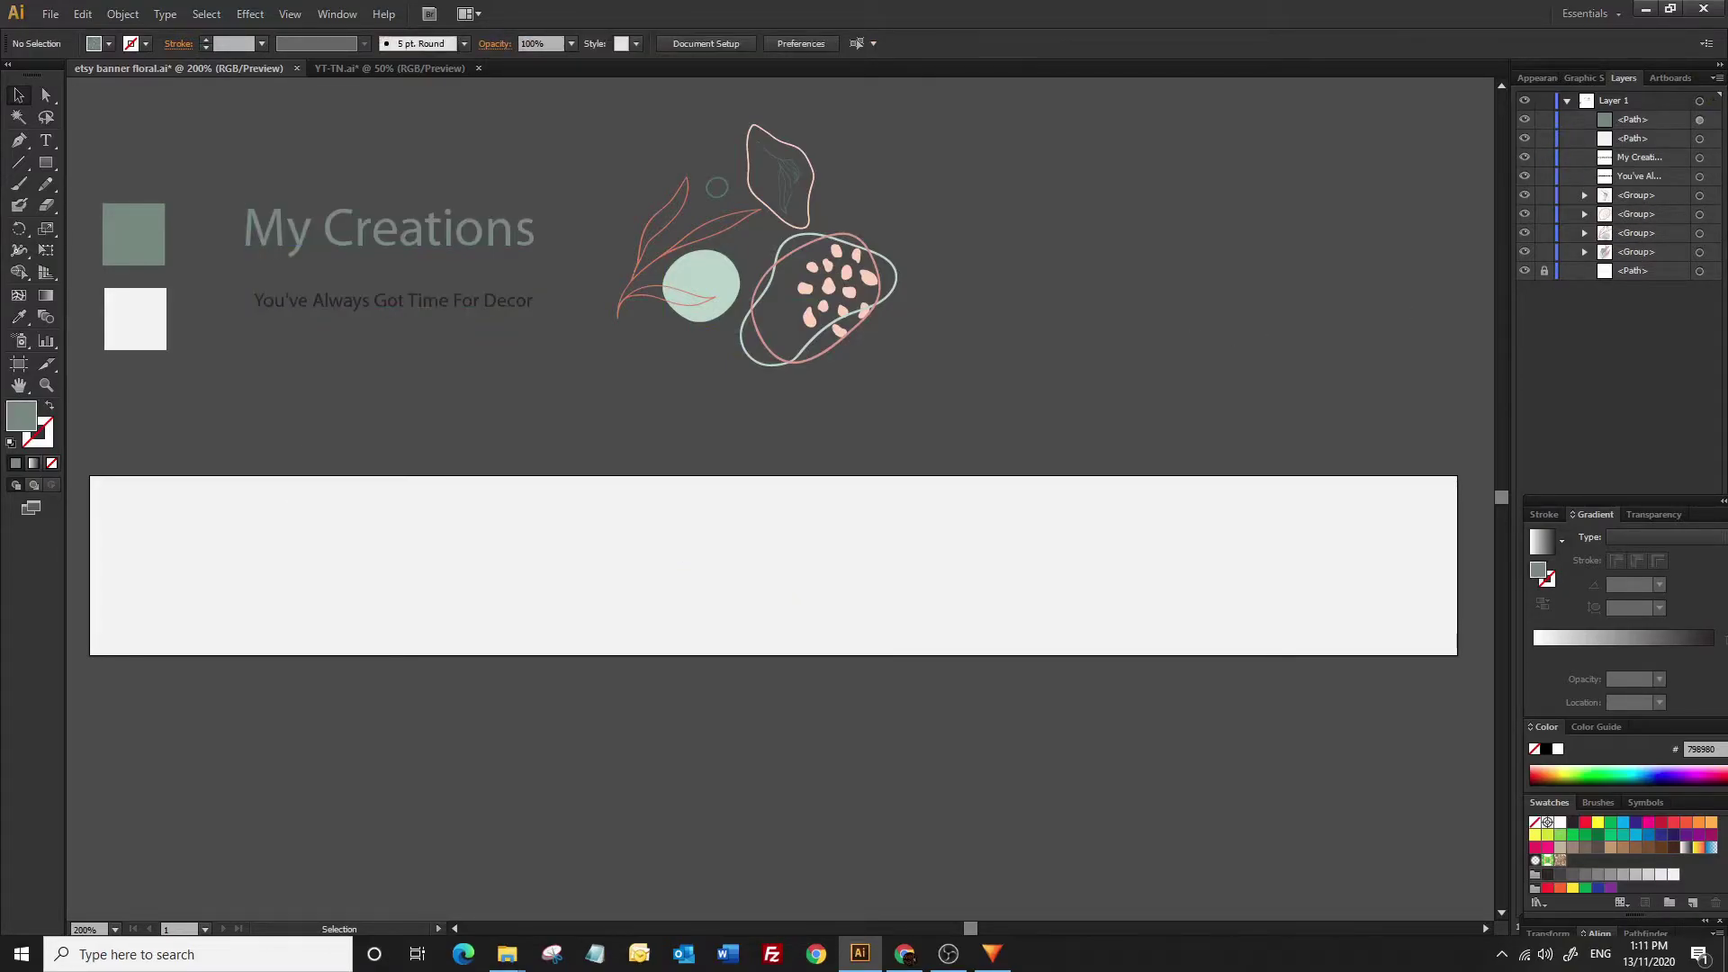
Move the banner rectangle's layer row to the top of the stack and unlock it
left_click(1624, 271)
left_click_drag(1626, 269, 1625, 149)
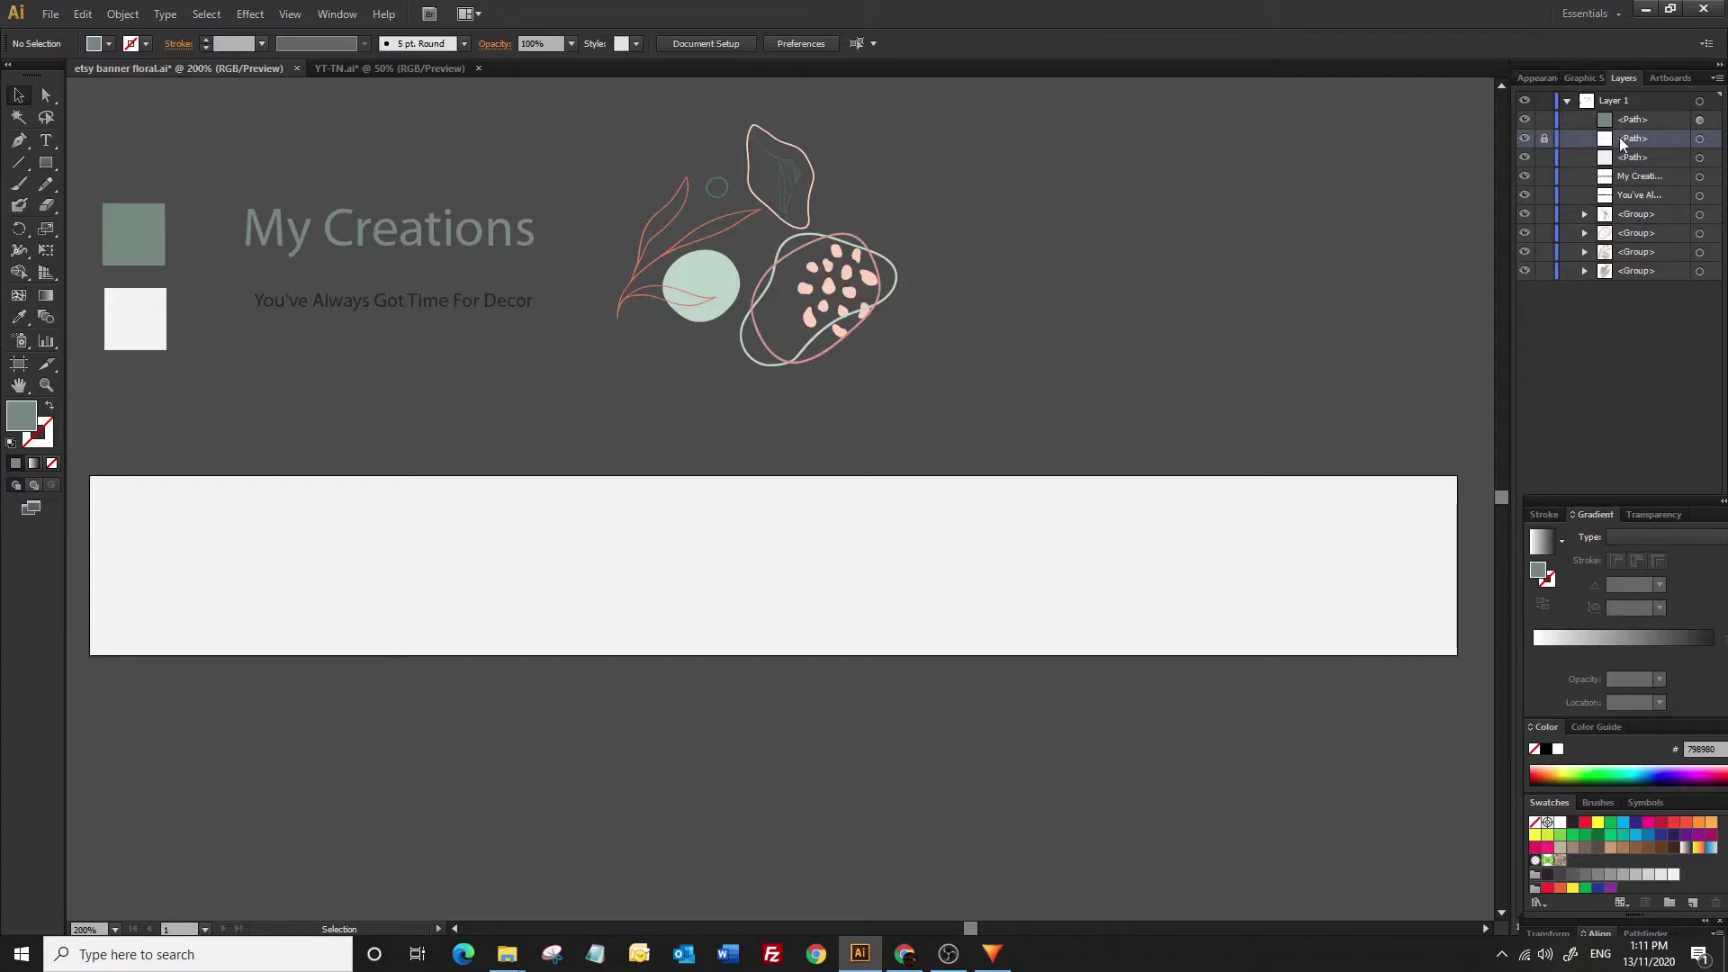
left_click_drag(1624, 144, 1623, 116)
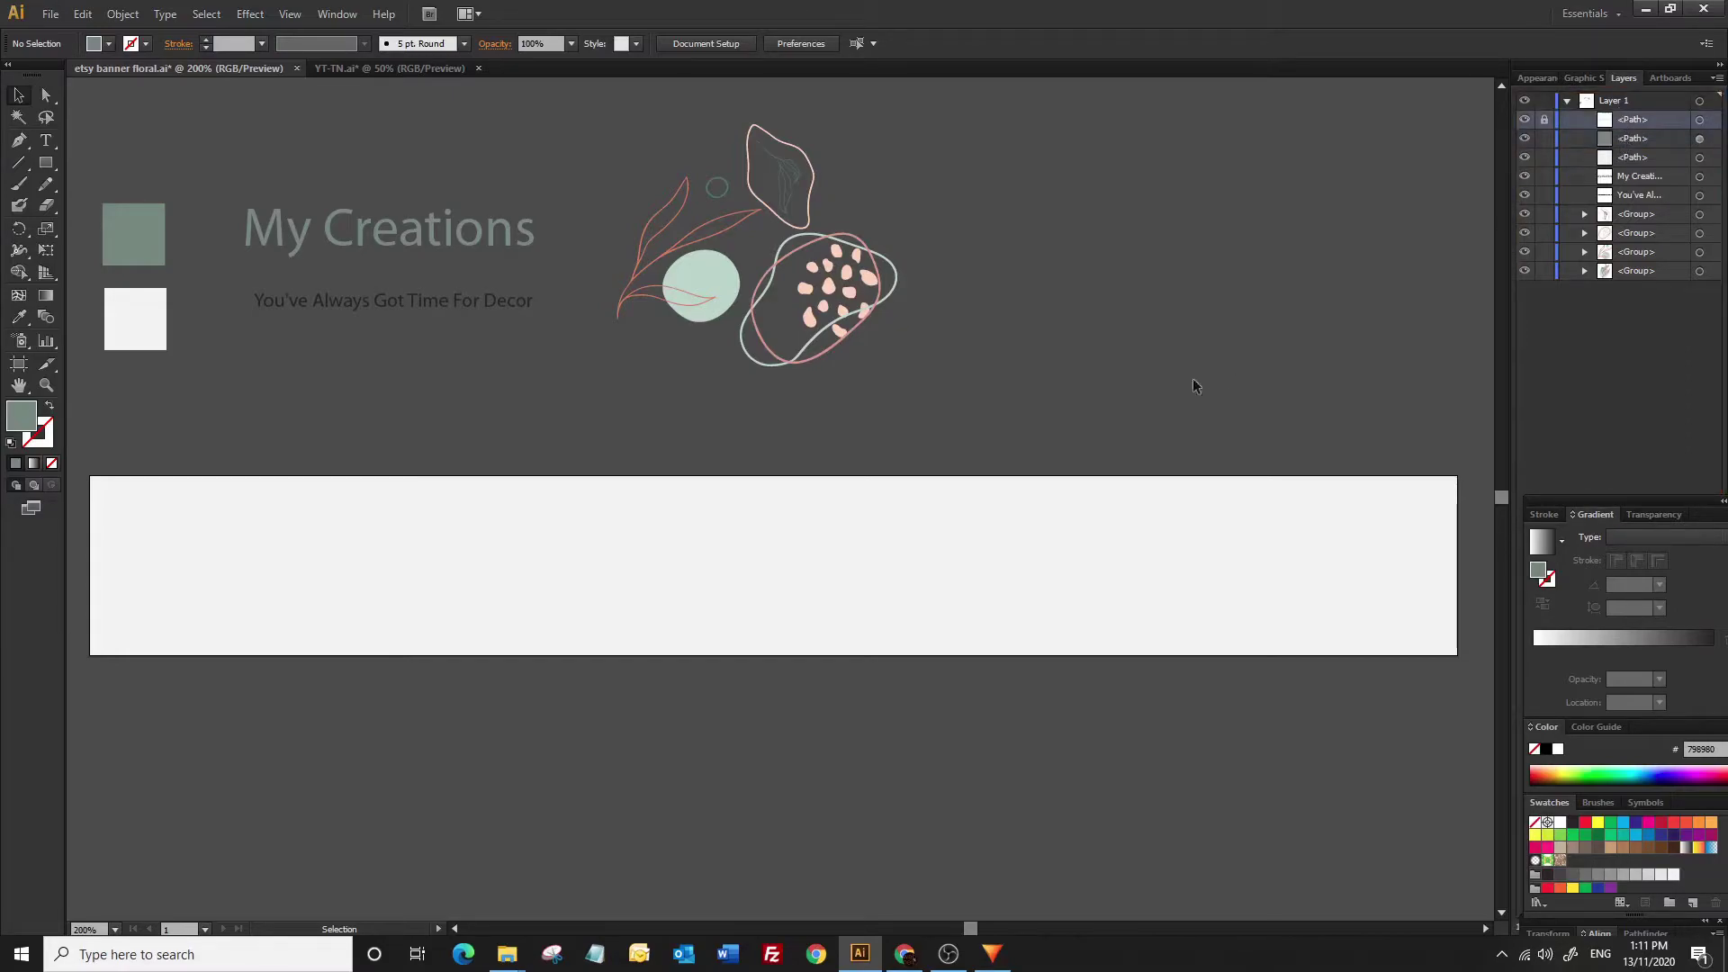
left_click(1545, 119)
double_click(1281, 531)
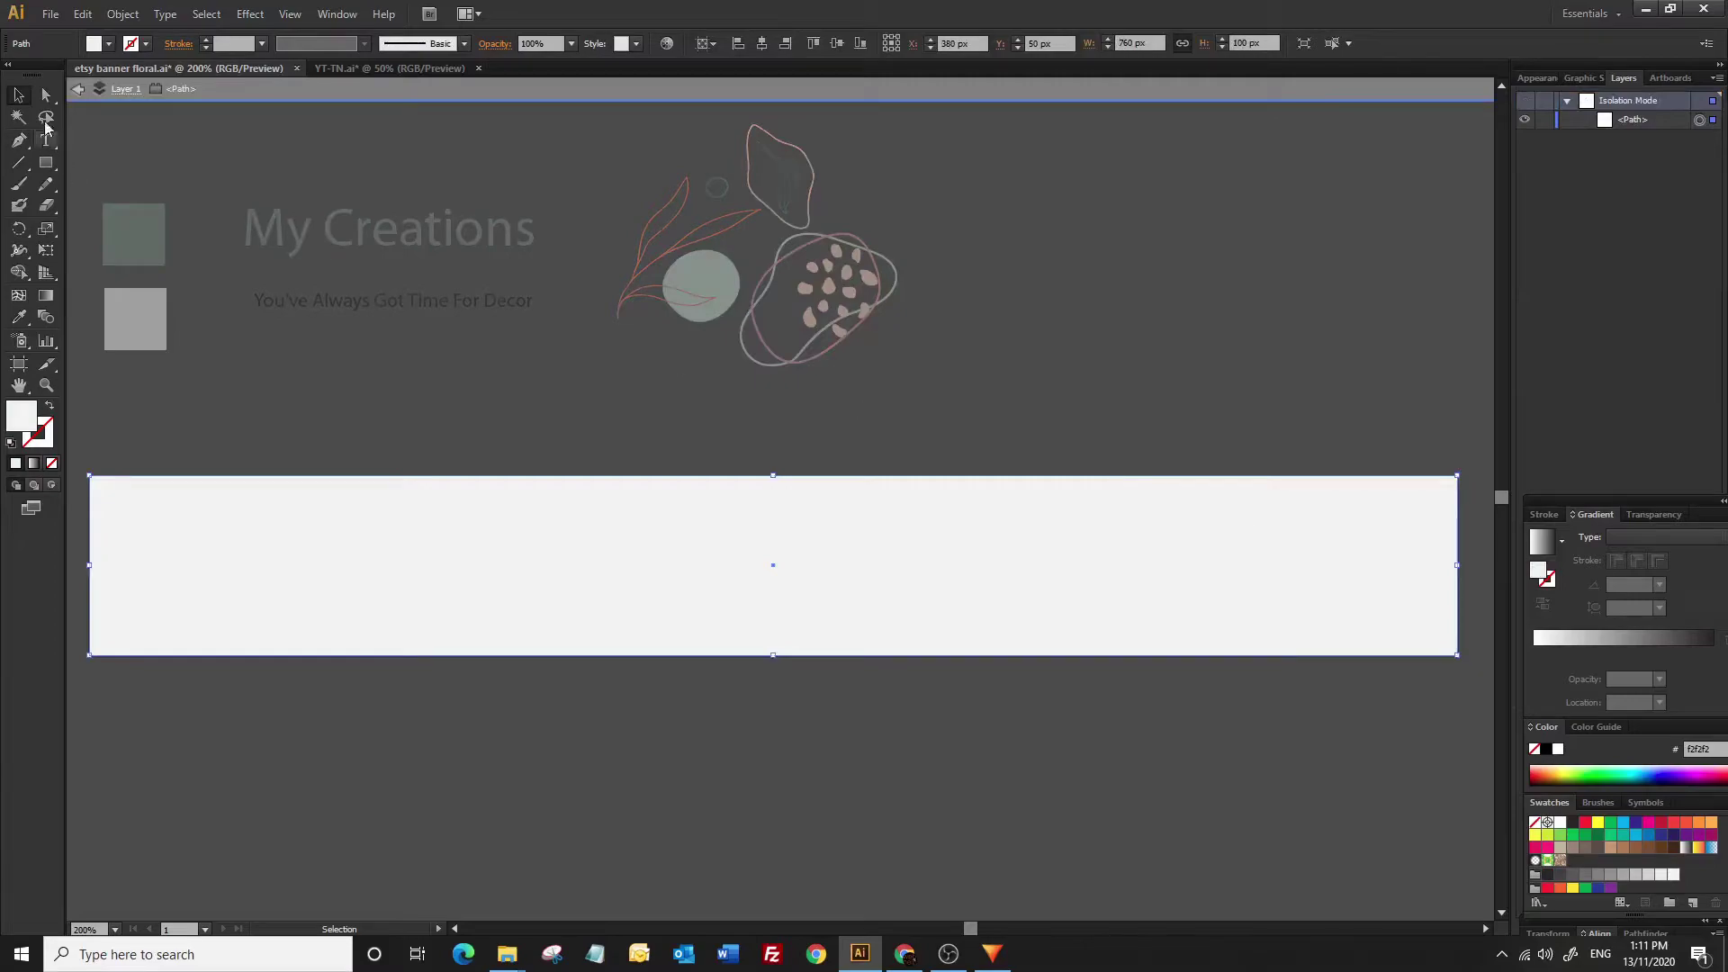
Drag the banner rectangle below all other artwork in Layer 1 and relock it
left_click(78, 89)
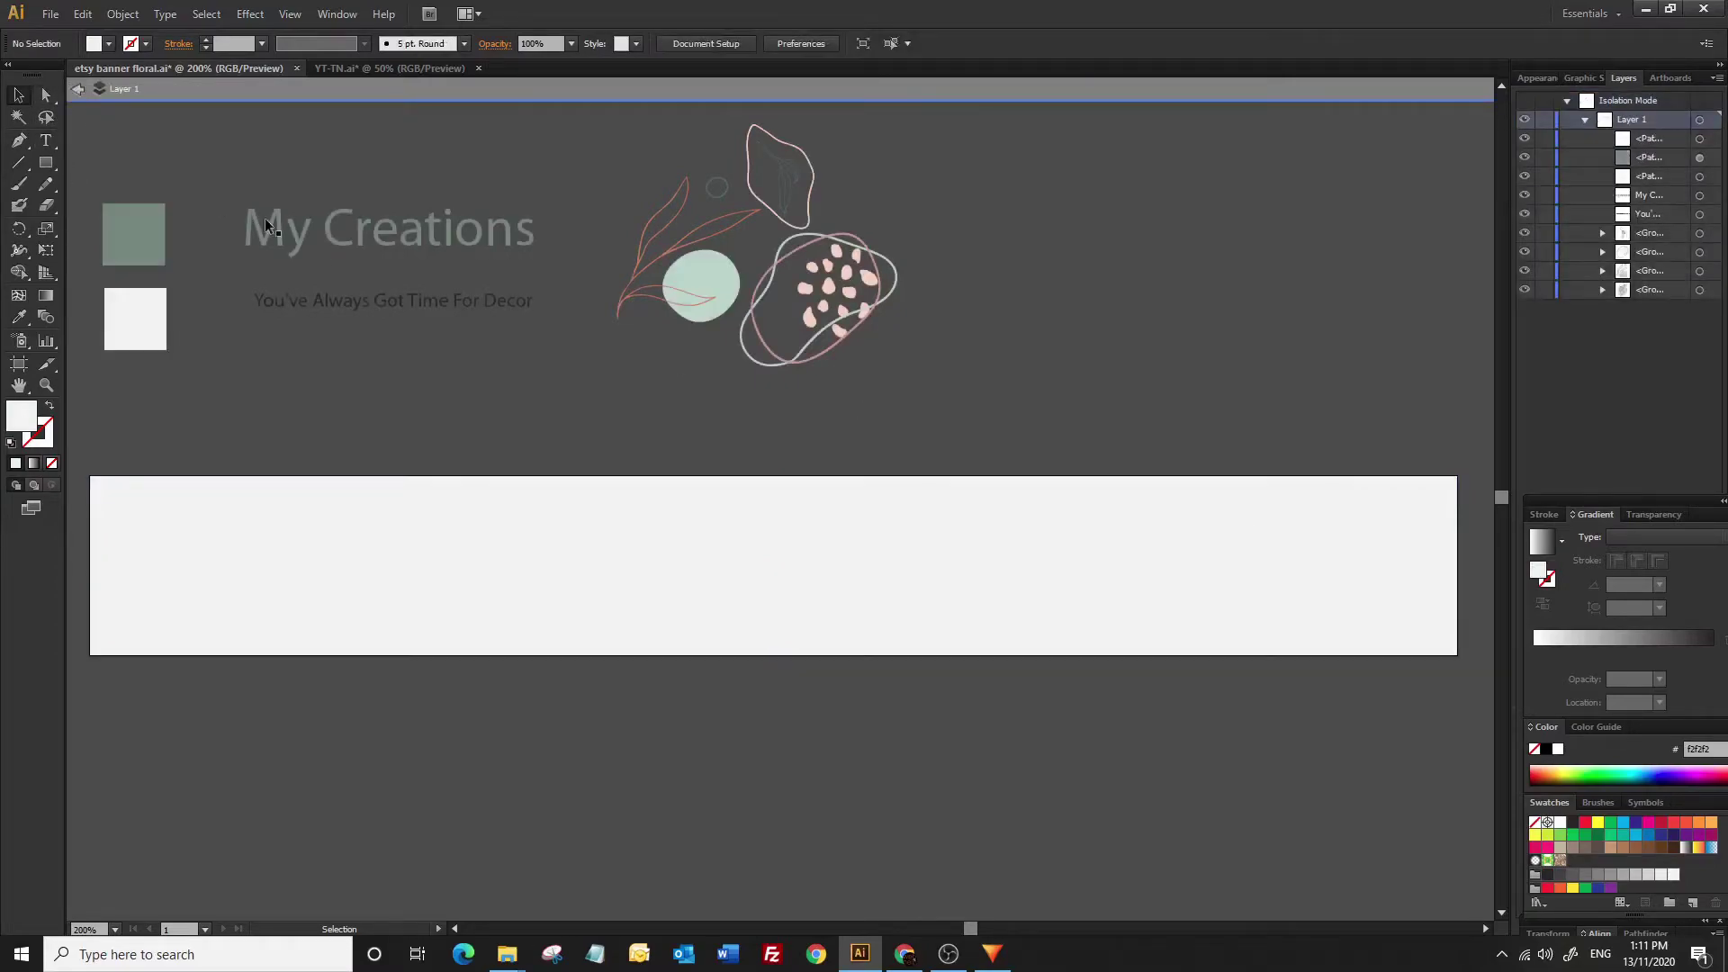
left_click(491, 512)
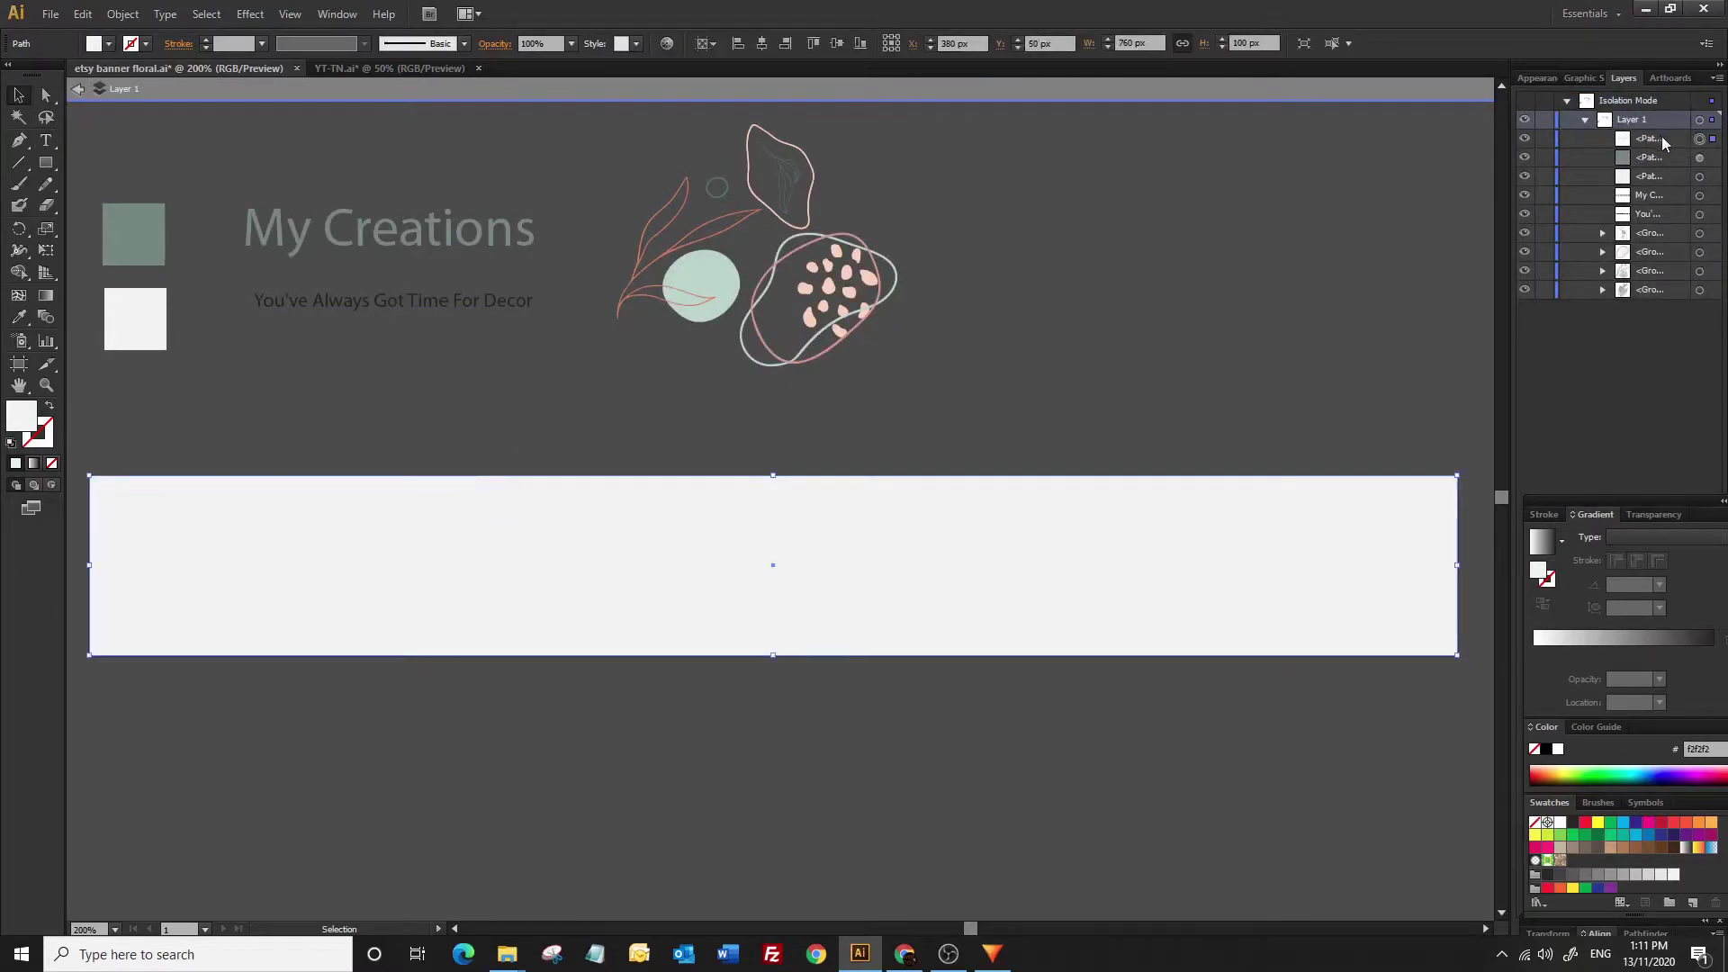
left_click_drag(1650, 140, 1645, 293)
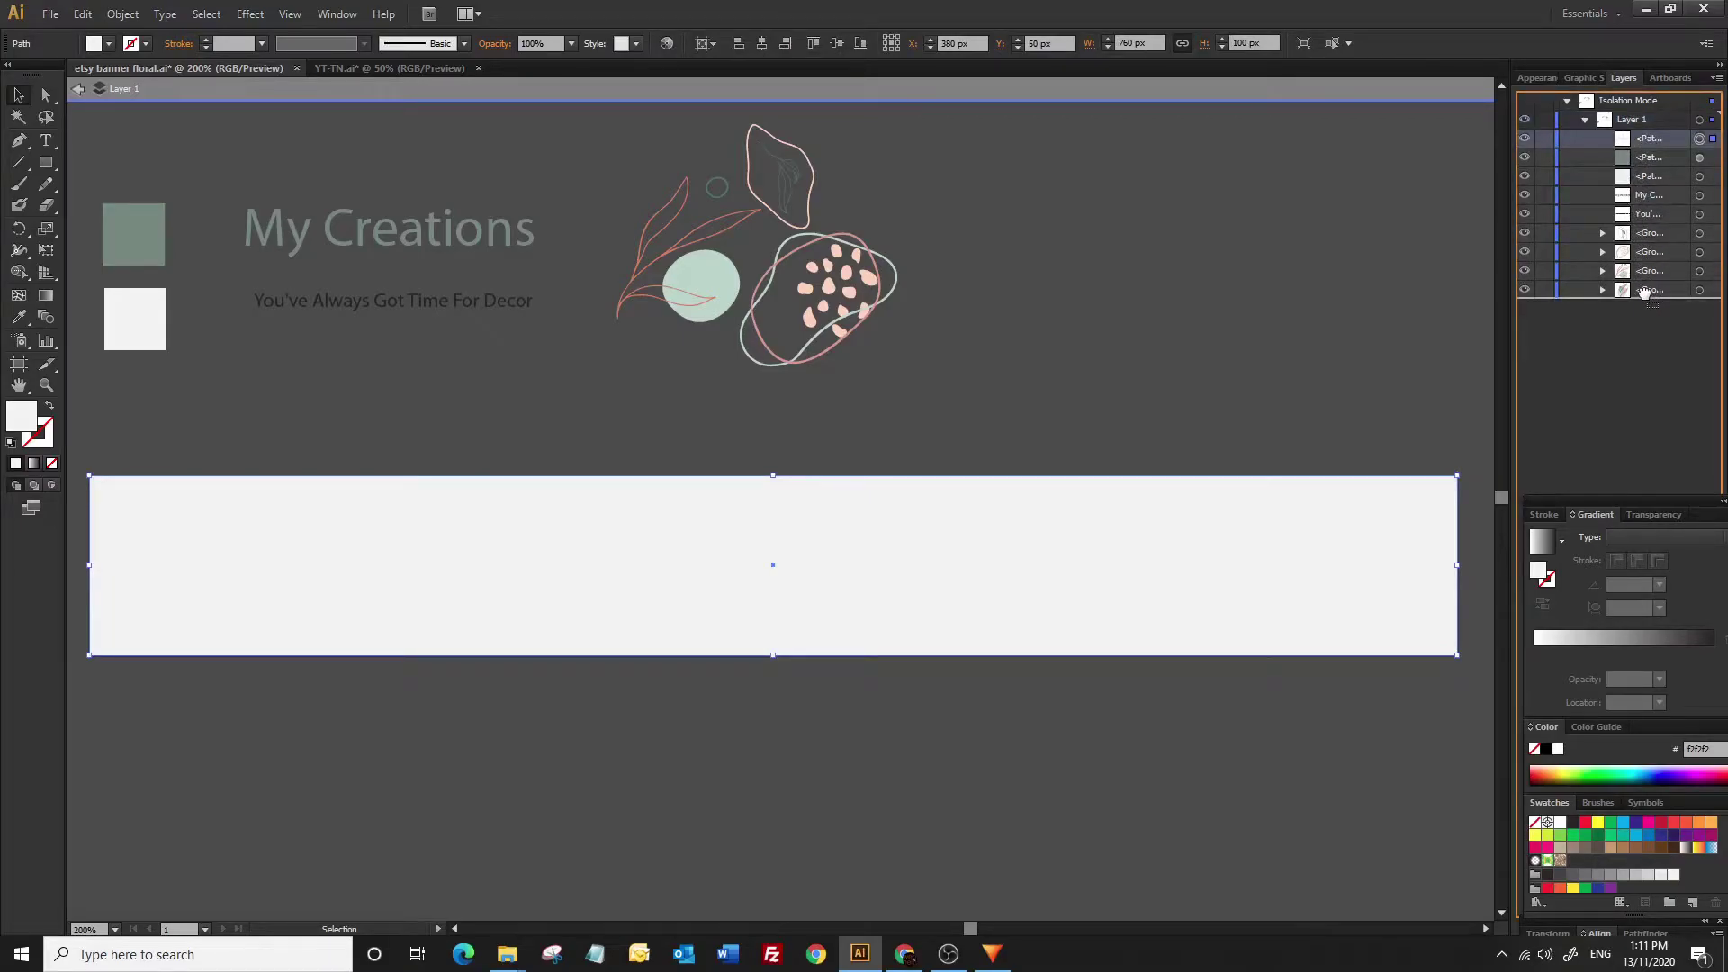
left_click_drag(1644, 292, 1648, 302)
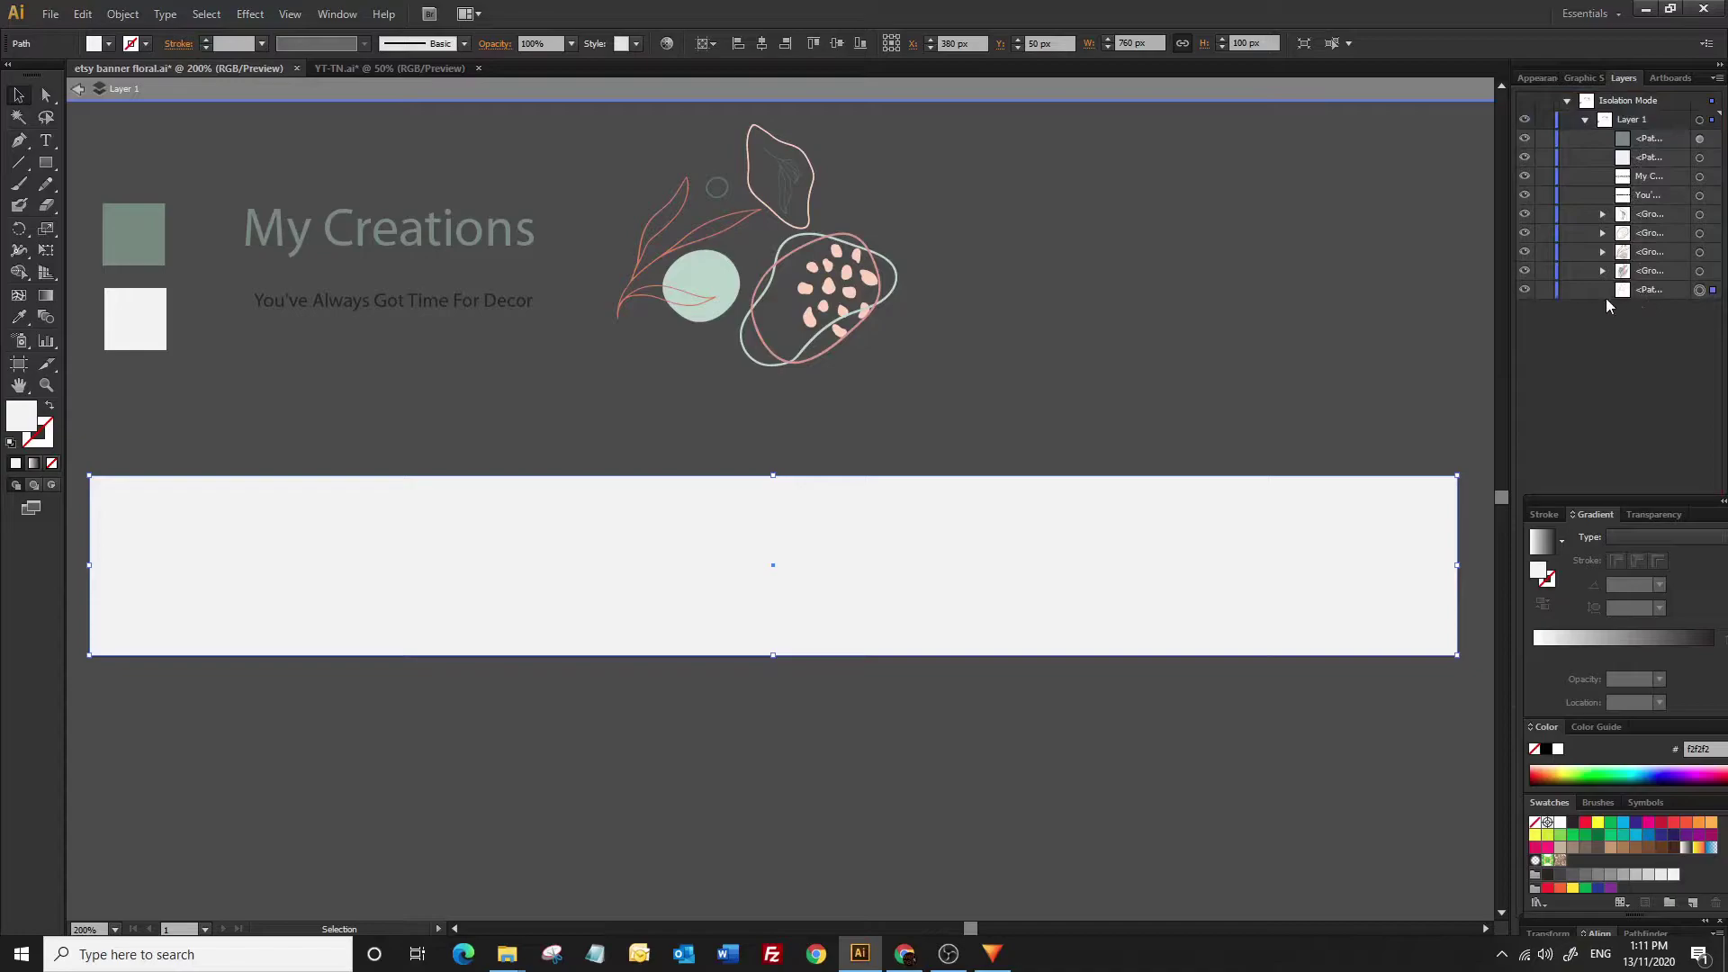
left_click(79, 89)
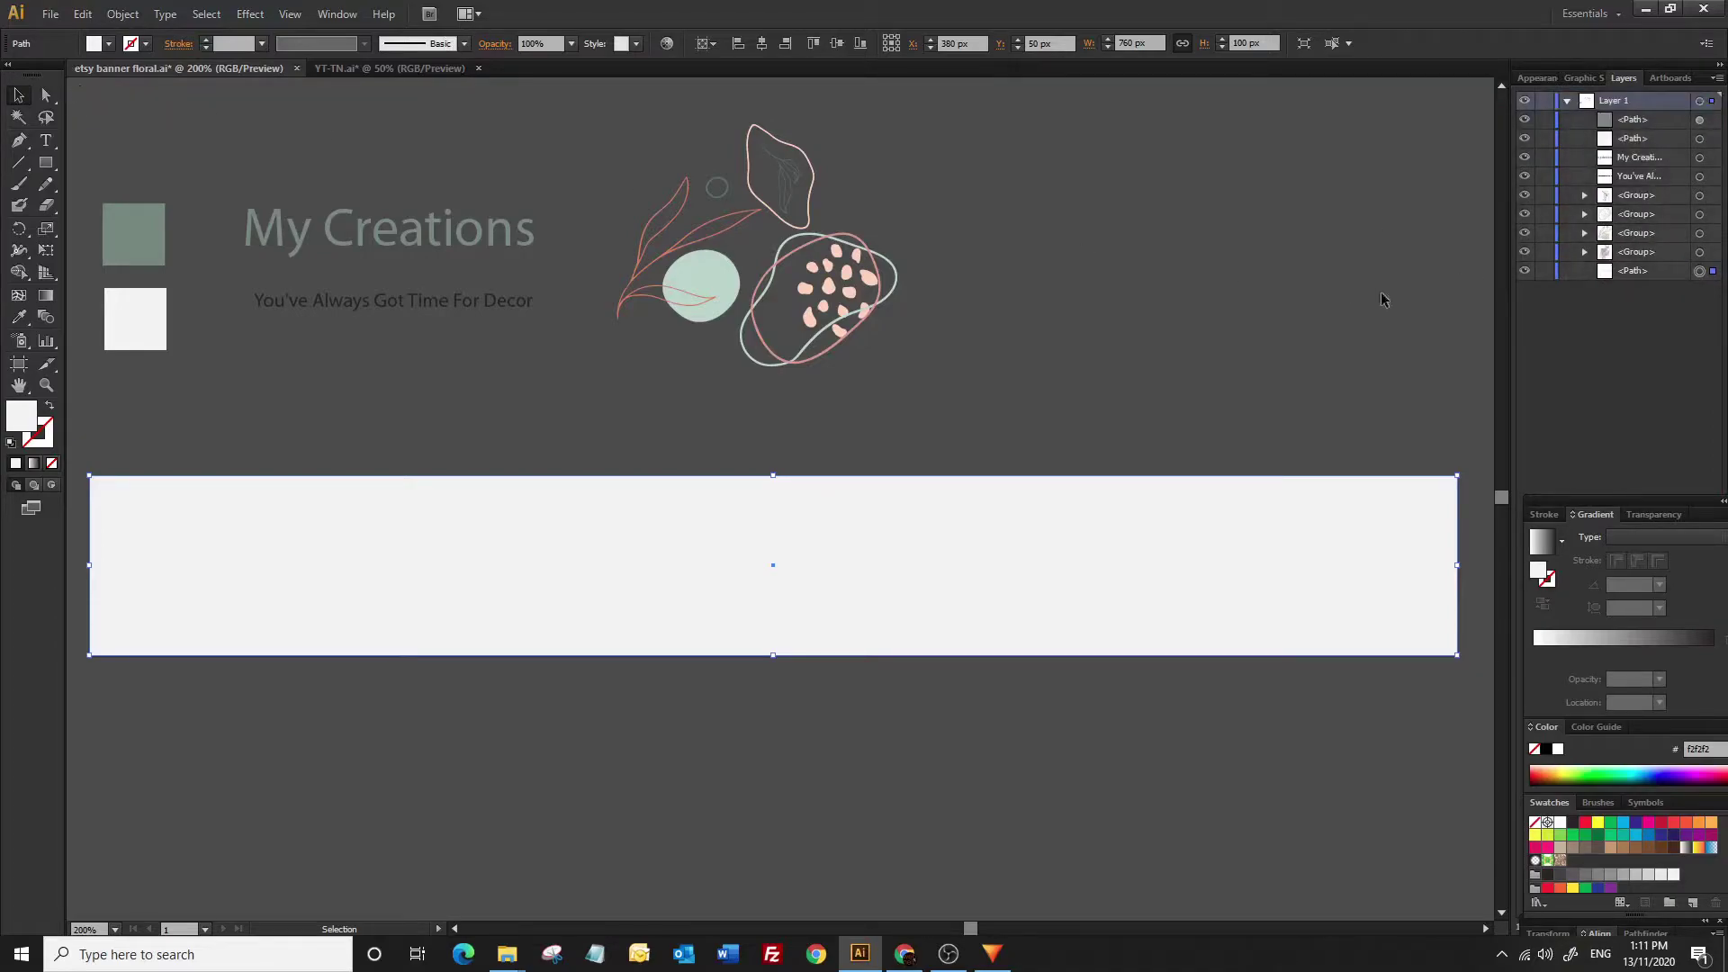
left_click(1544, 272)
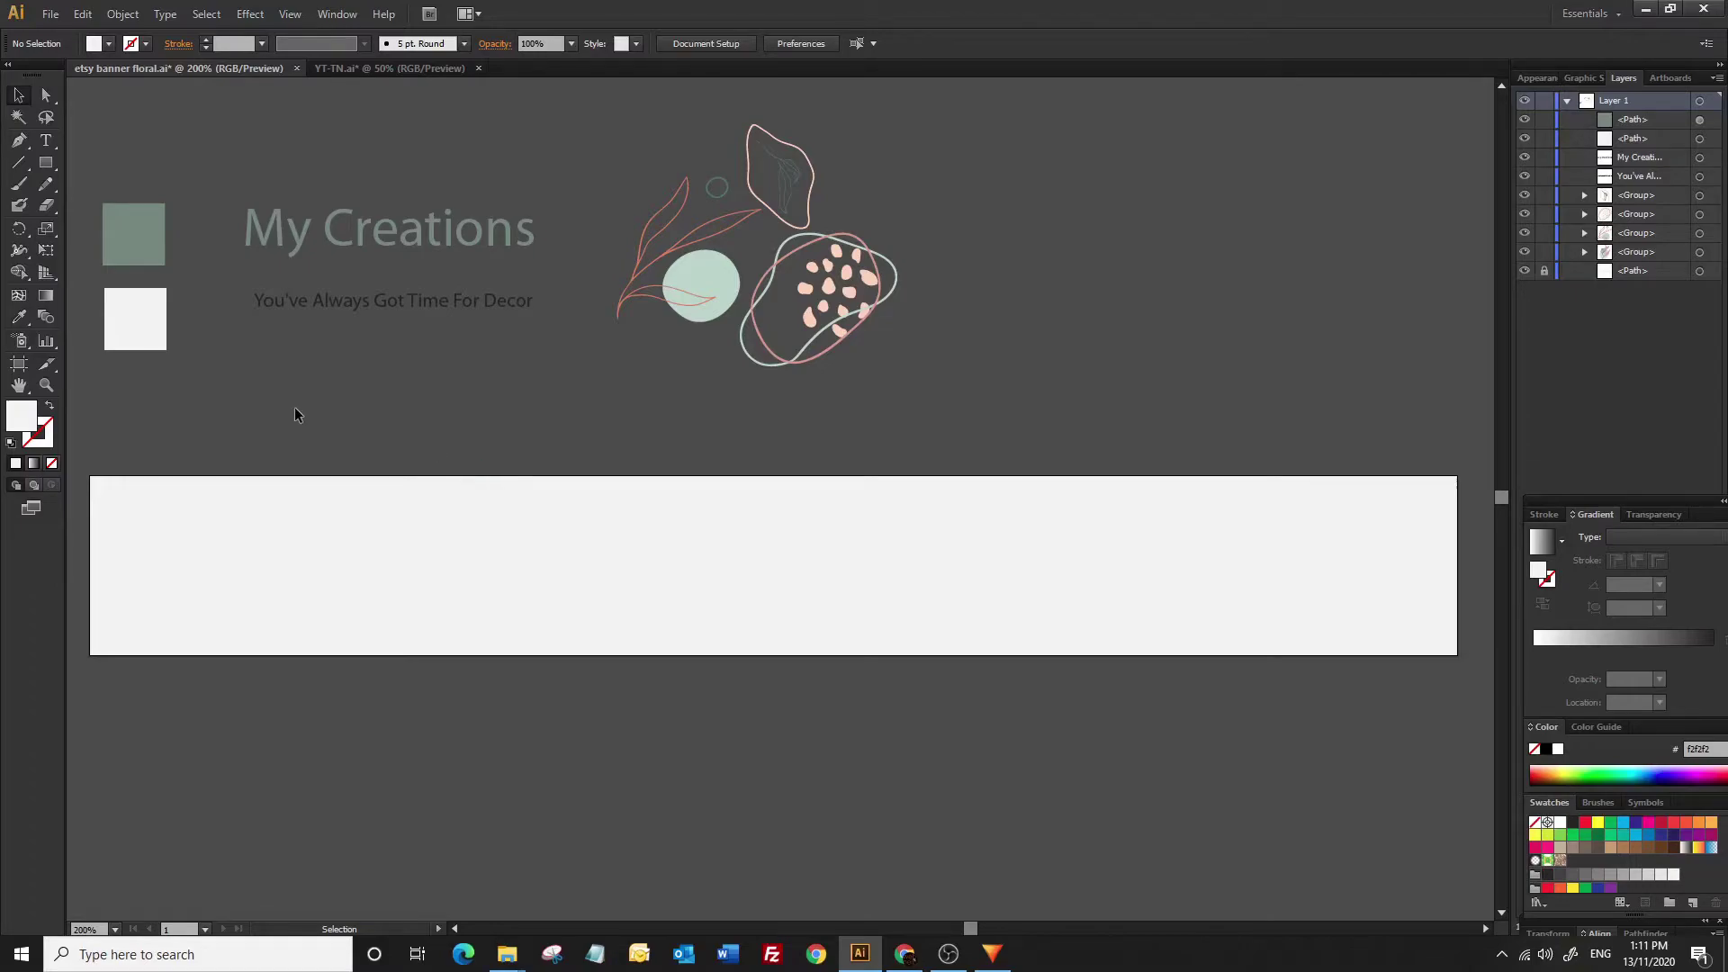
left_click(441, 243)
Move the title and tagline onto the banner and centre them horizontally
left_click(428, 303, "shift")
left_click_drag(428, 306, 785, 620)
left_click(1068, 47)
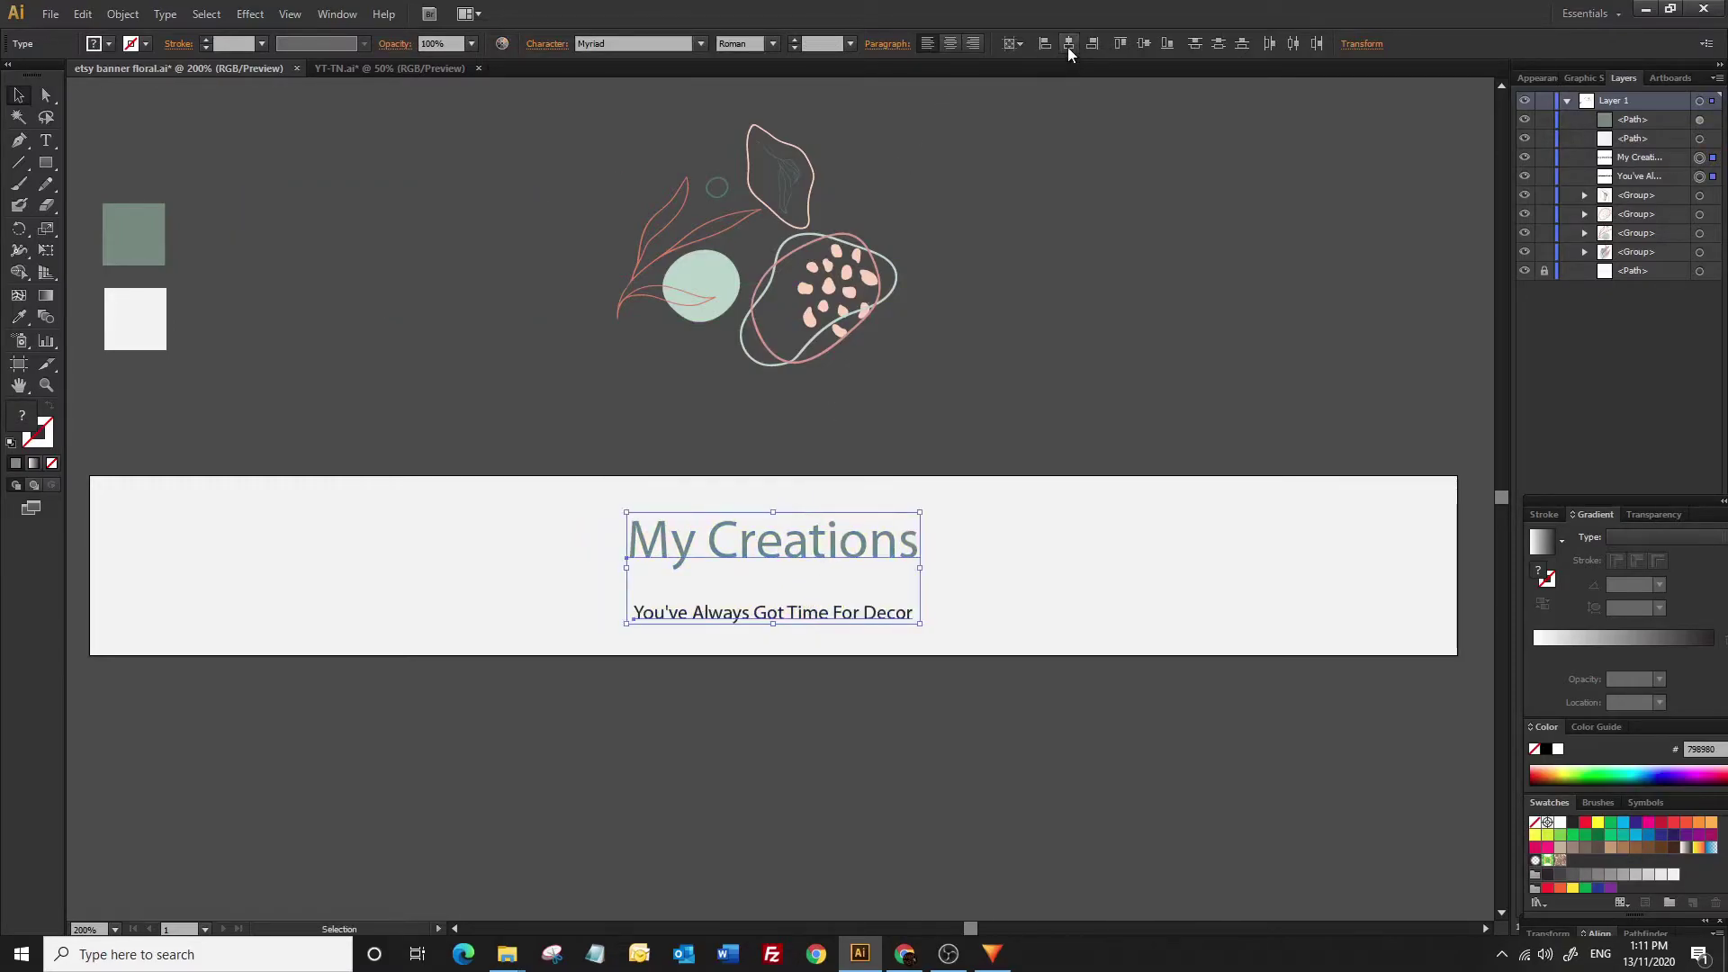
left_click(934, 408)
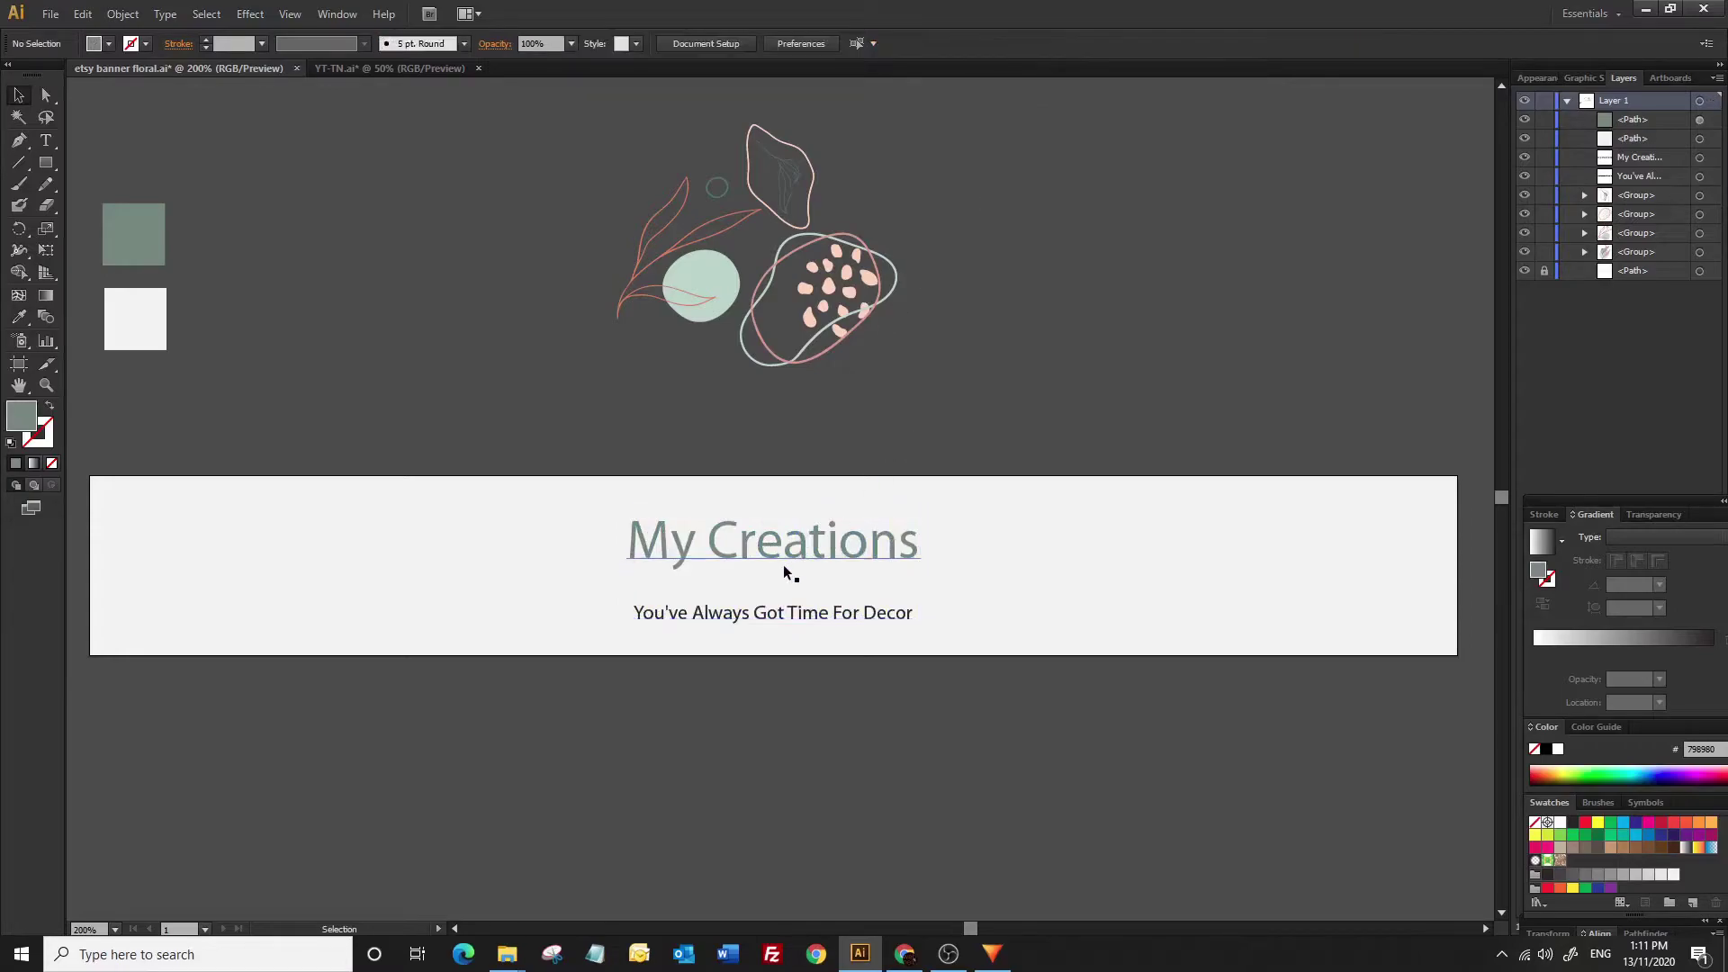
Set the My Creations title in the leafs Regular script font
left_click(775, 556)
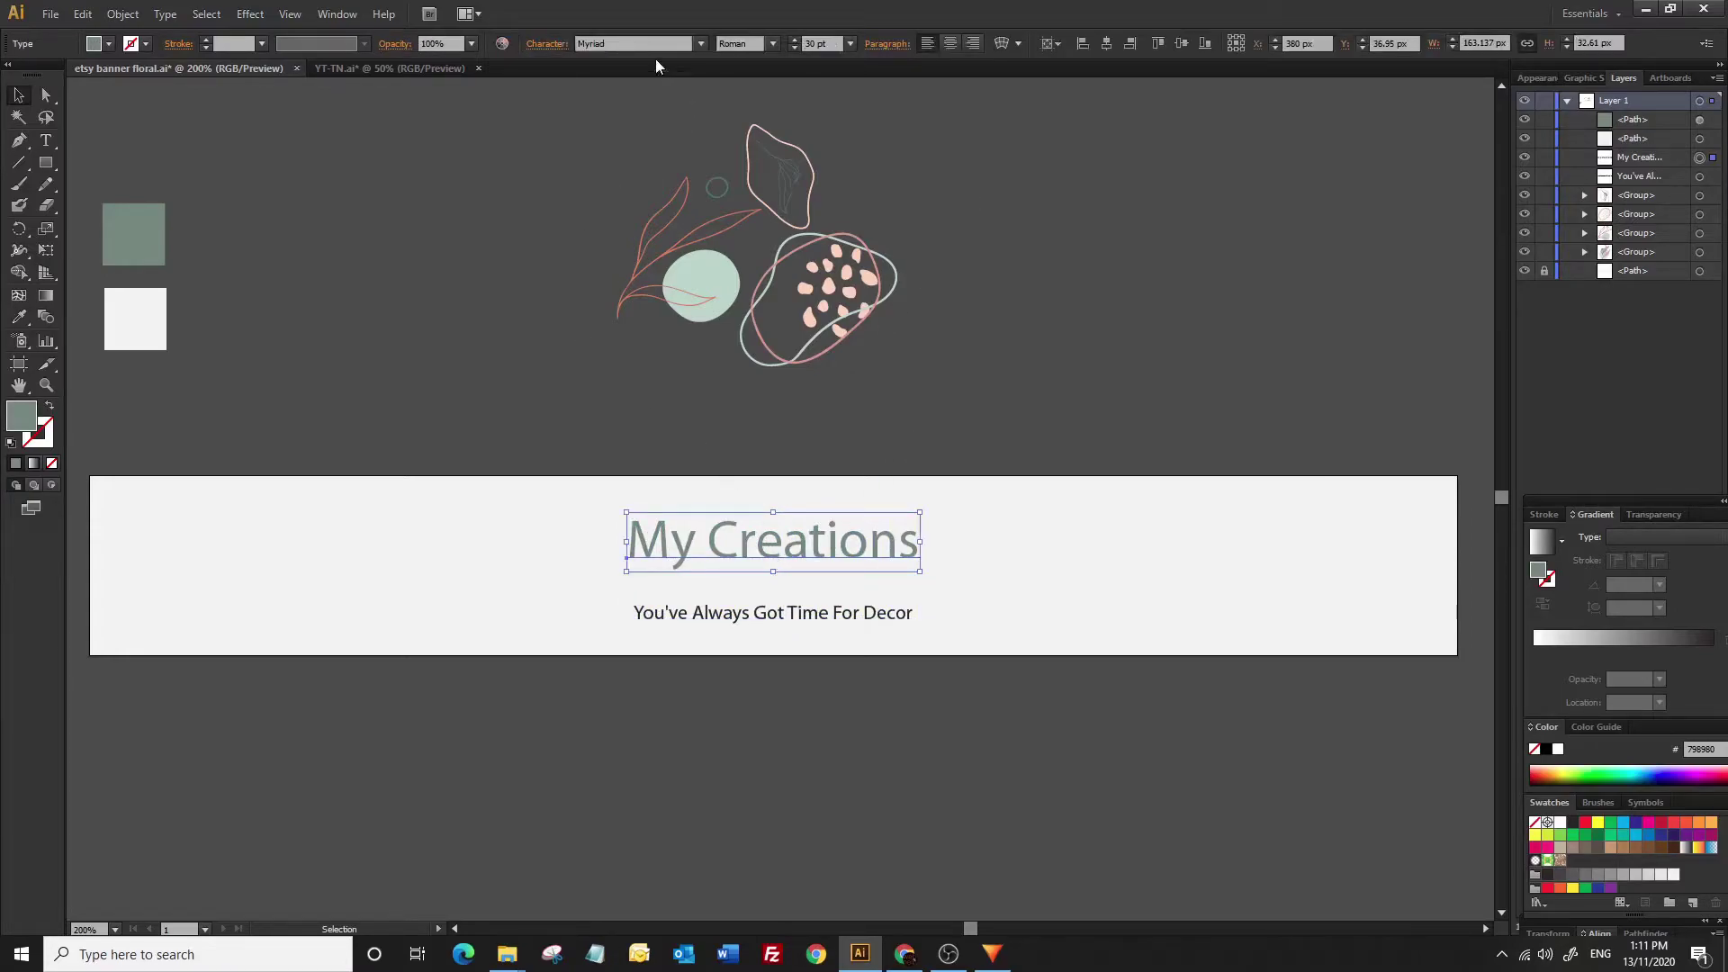
left_click(632, 44)
type("Neou")
key("Up")
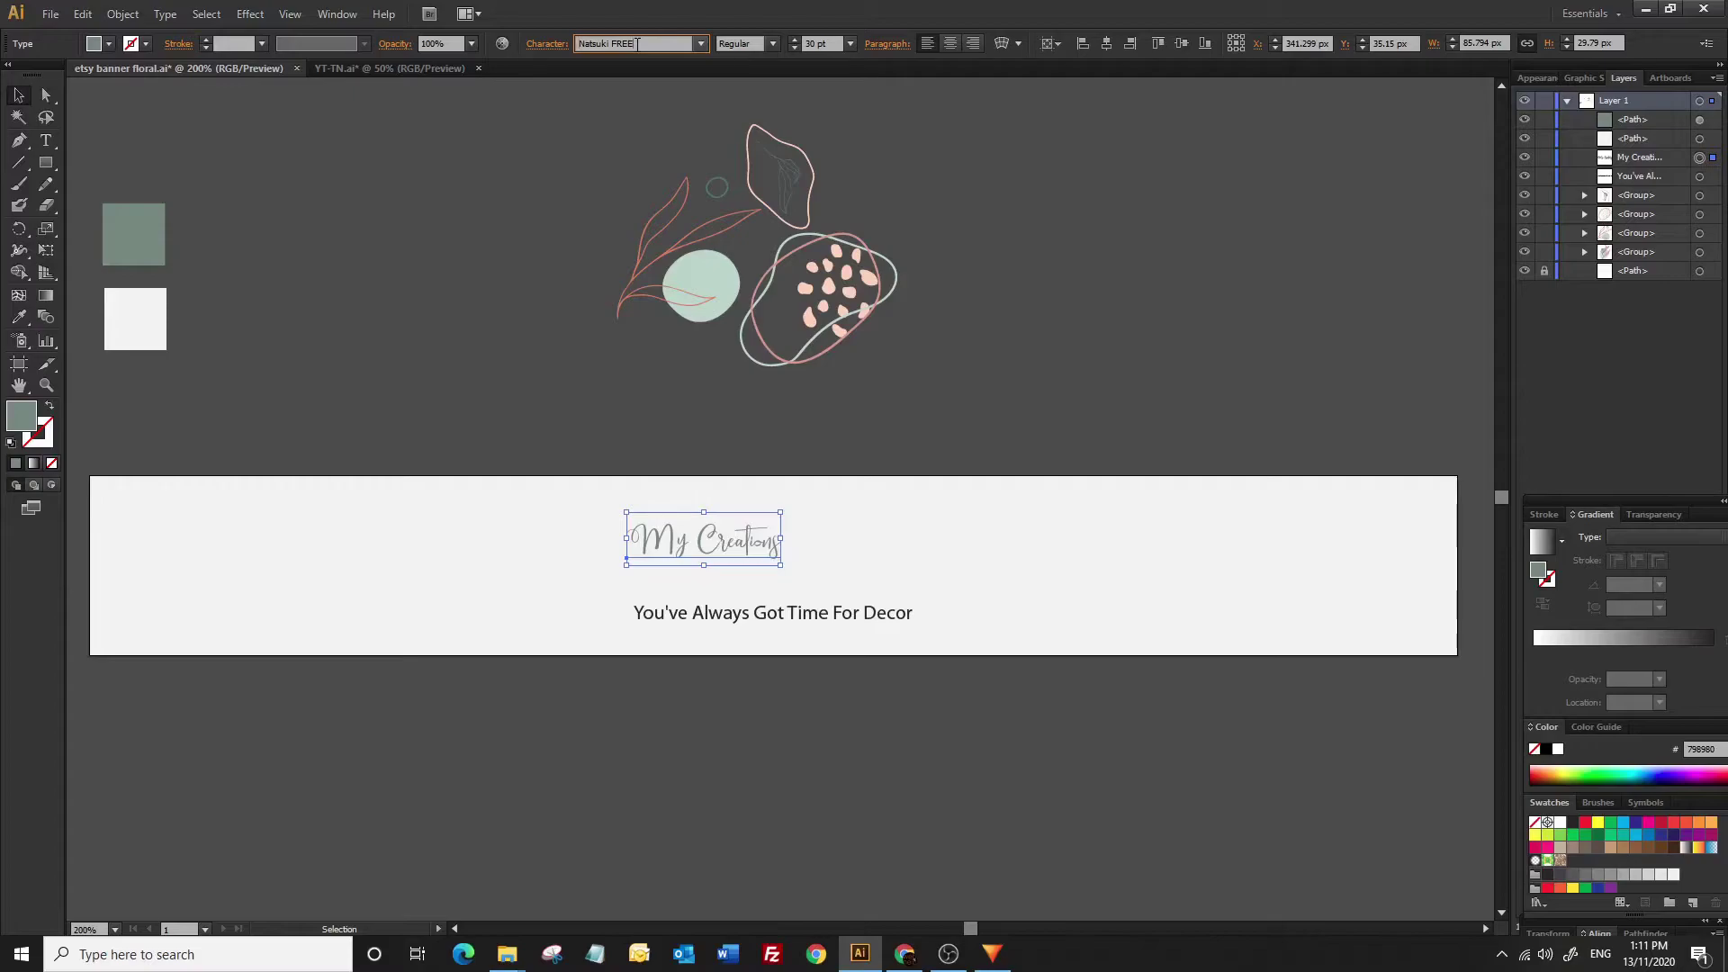
left_click_drag(638, 43, 576, 43)
type("leafs Regular")
key("Return")
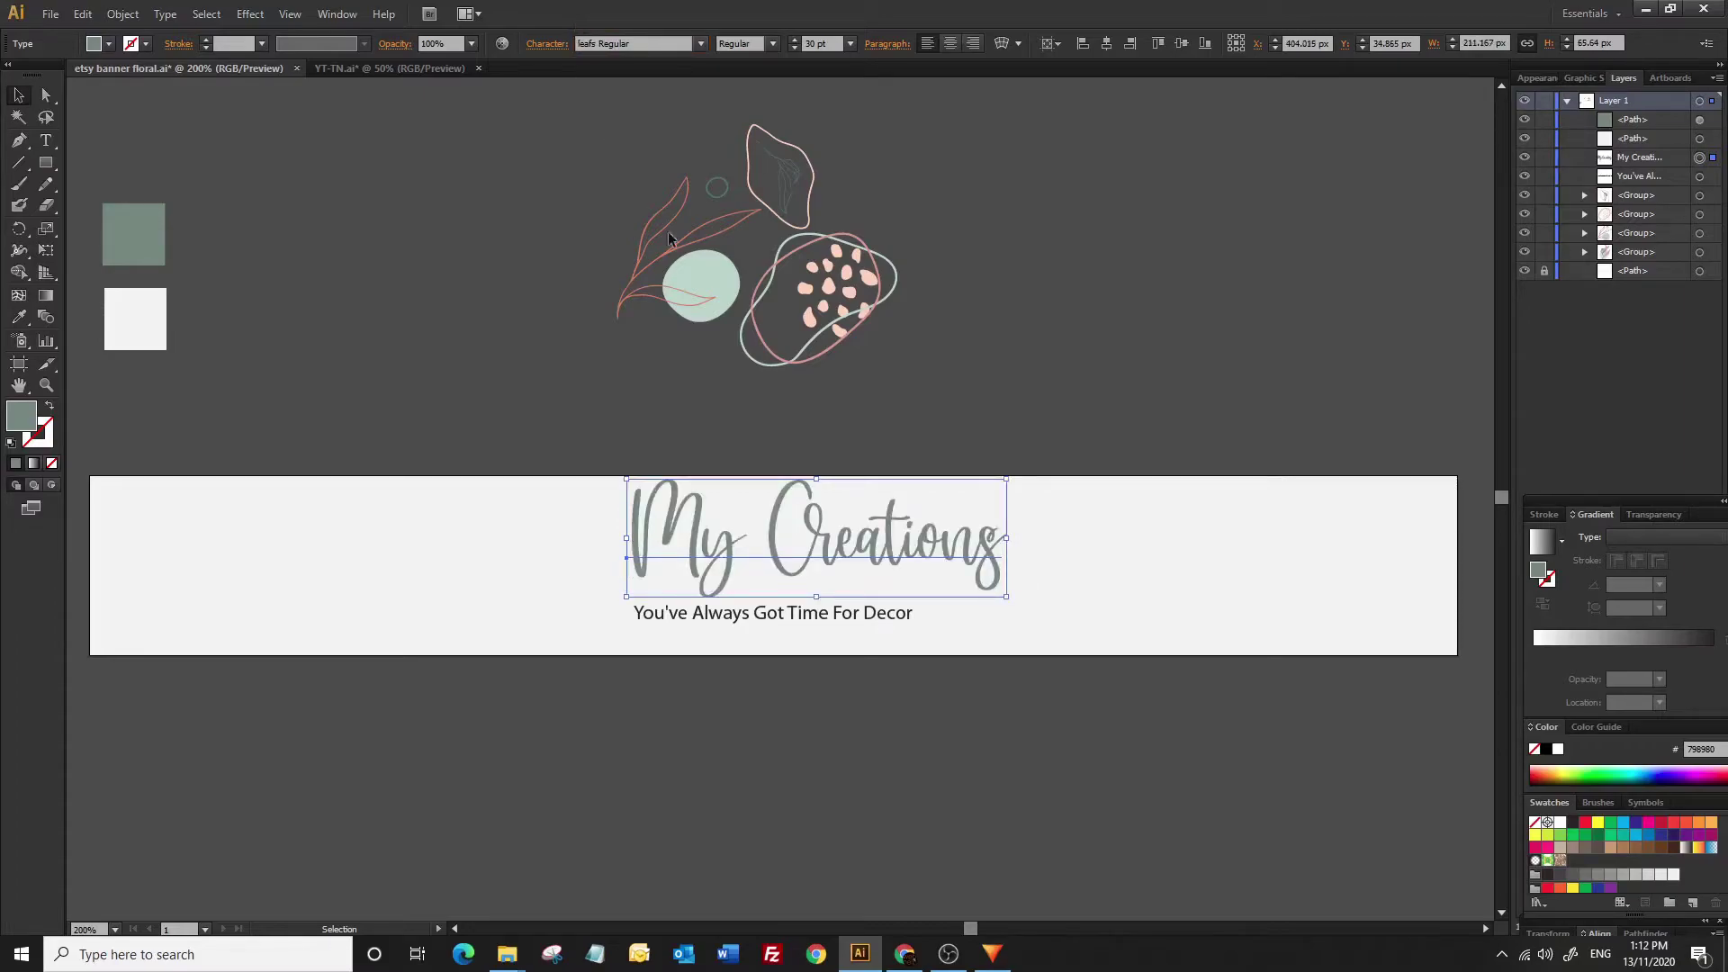
Set the tagline in the leafs Regular font
left_click(796, 612)
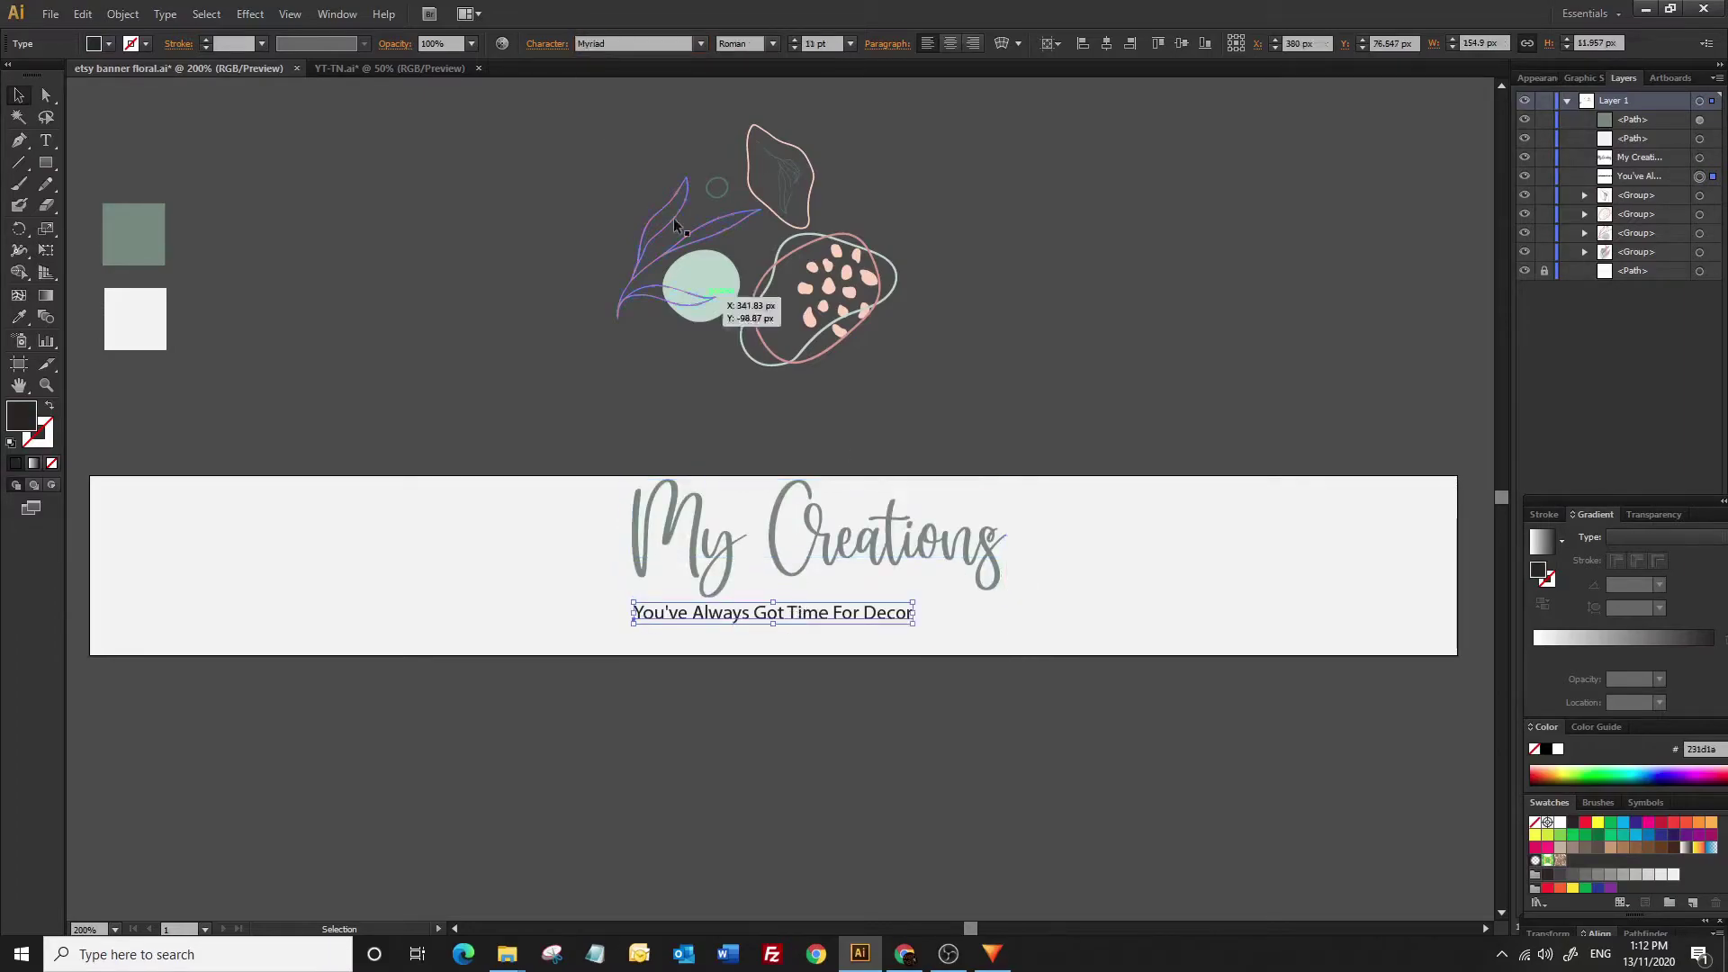
left_click(630, 43)
type("leafs Regular")
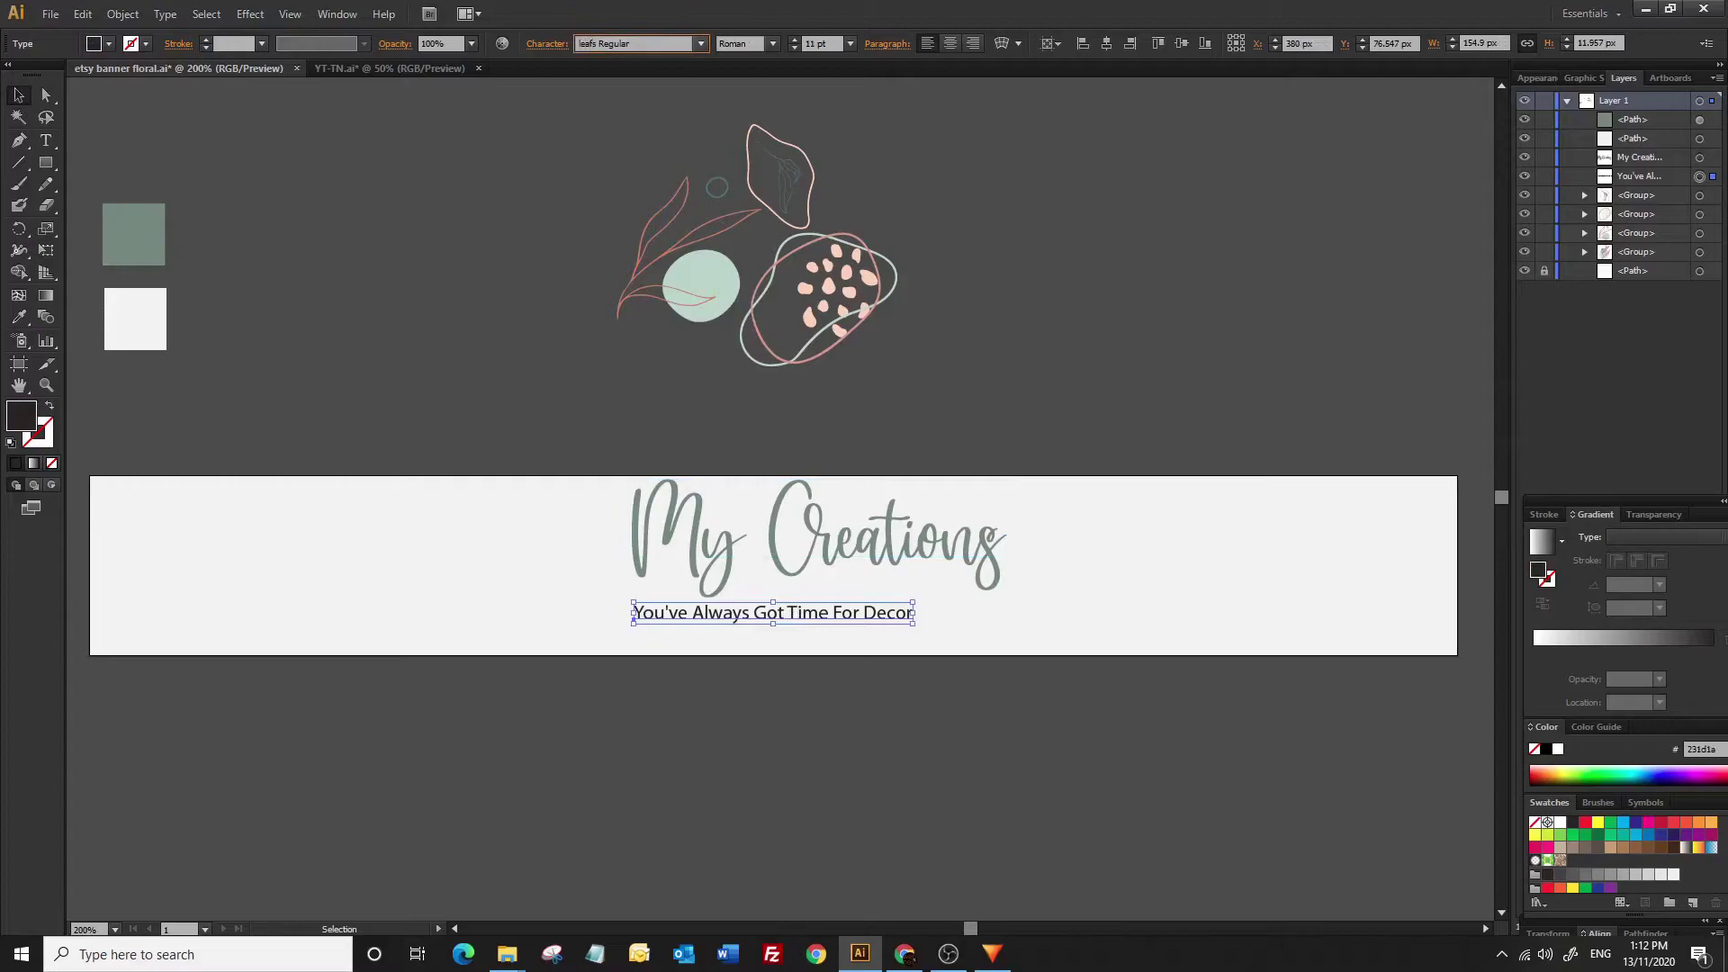
key("Return")
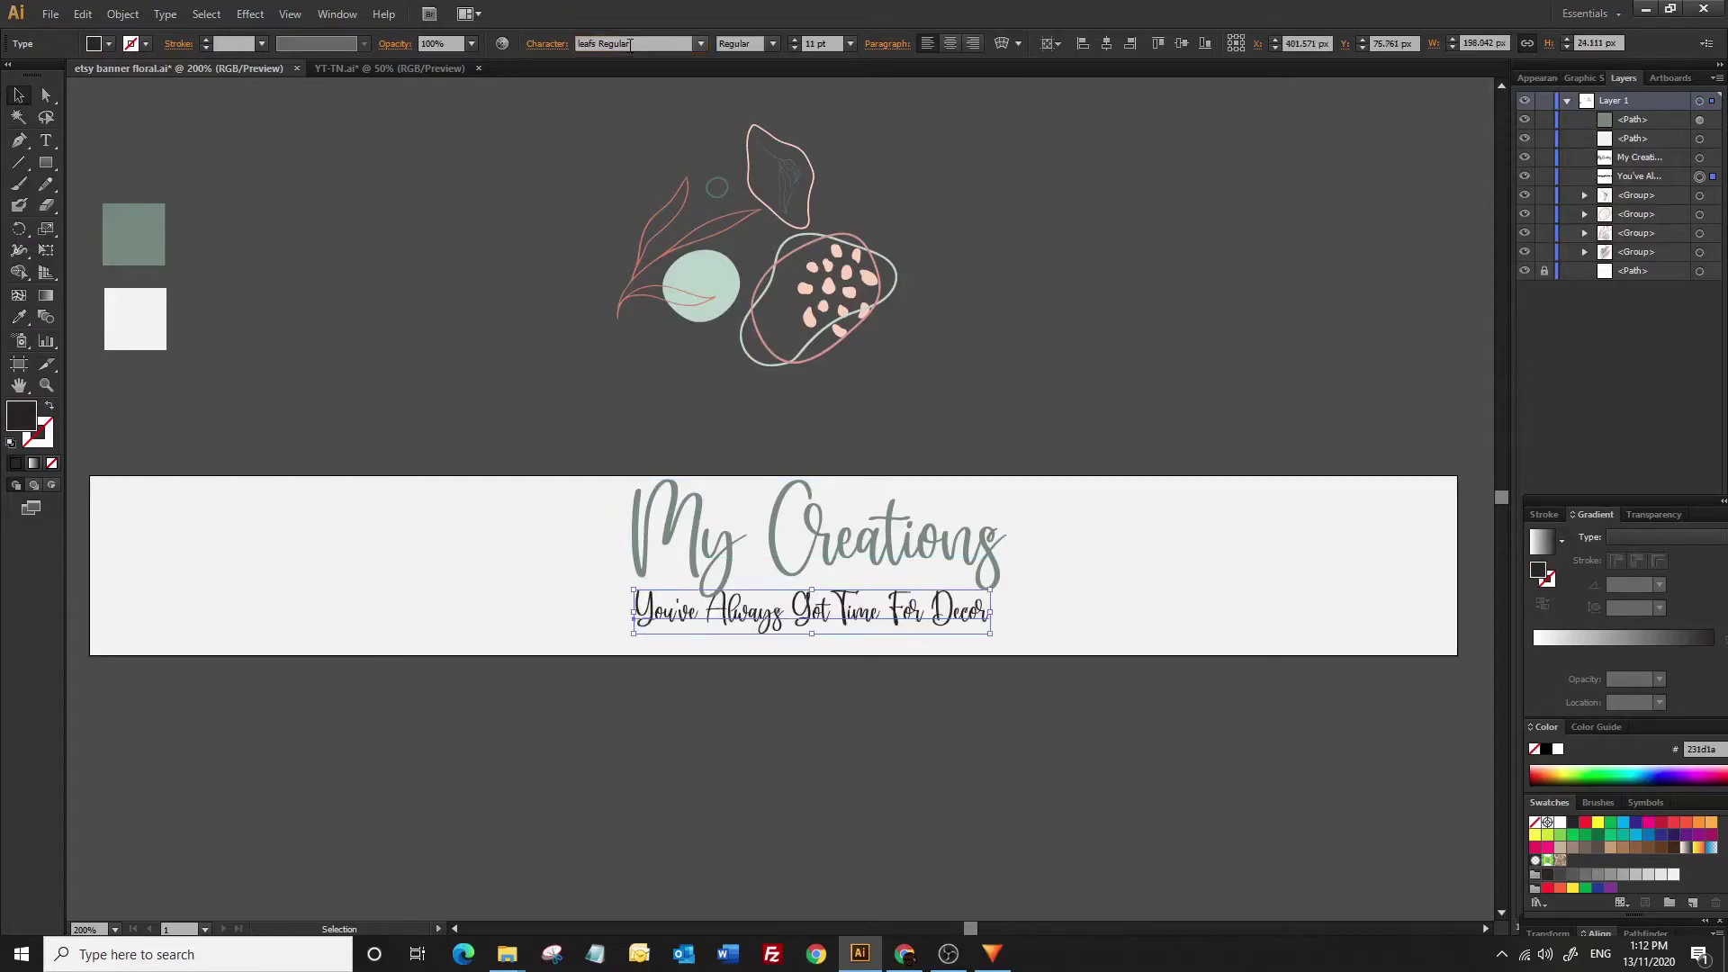
left_click(996, 369)
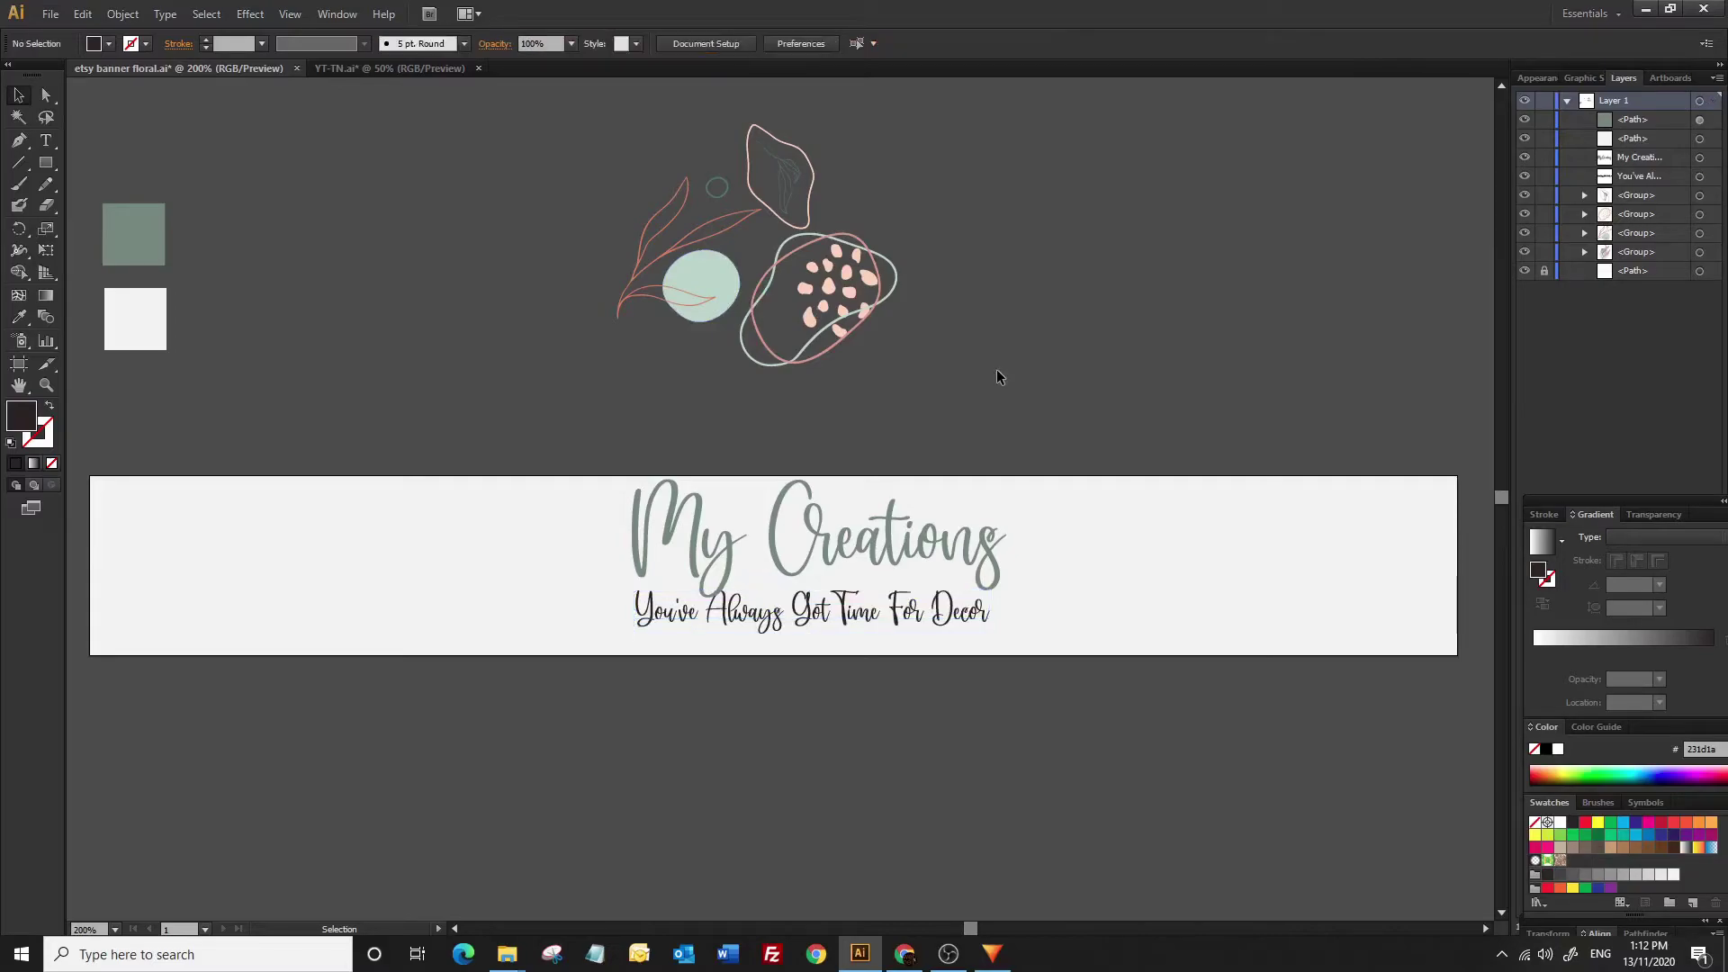
Centre the title and tagline horizontally on the banner
left_click(781, 562)
left_click(774, 616, "shift")
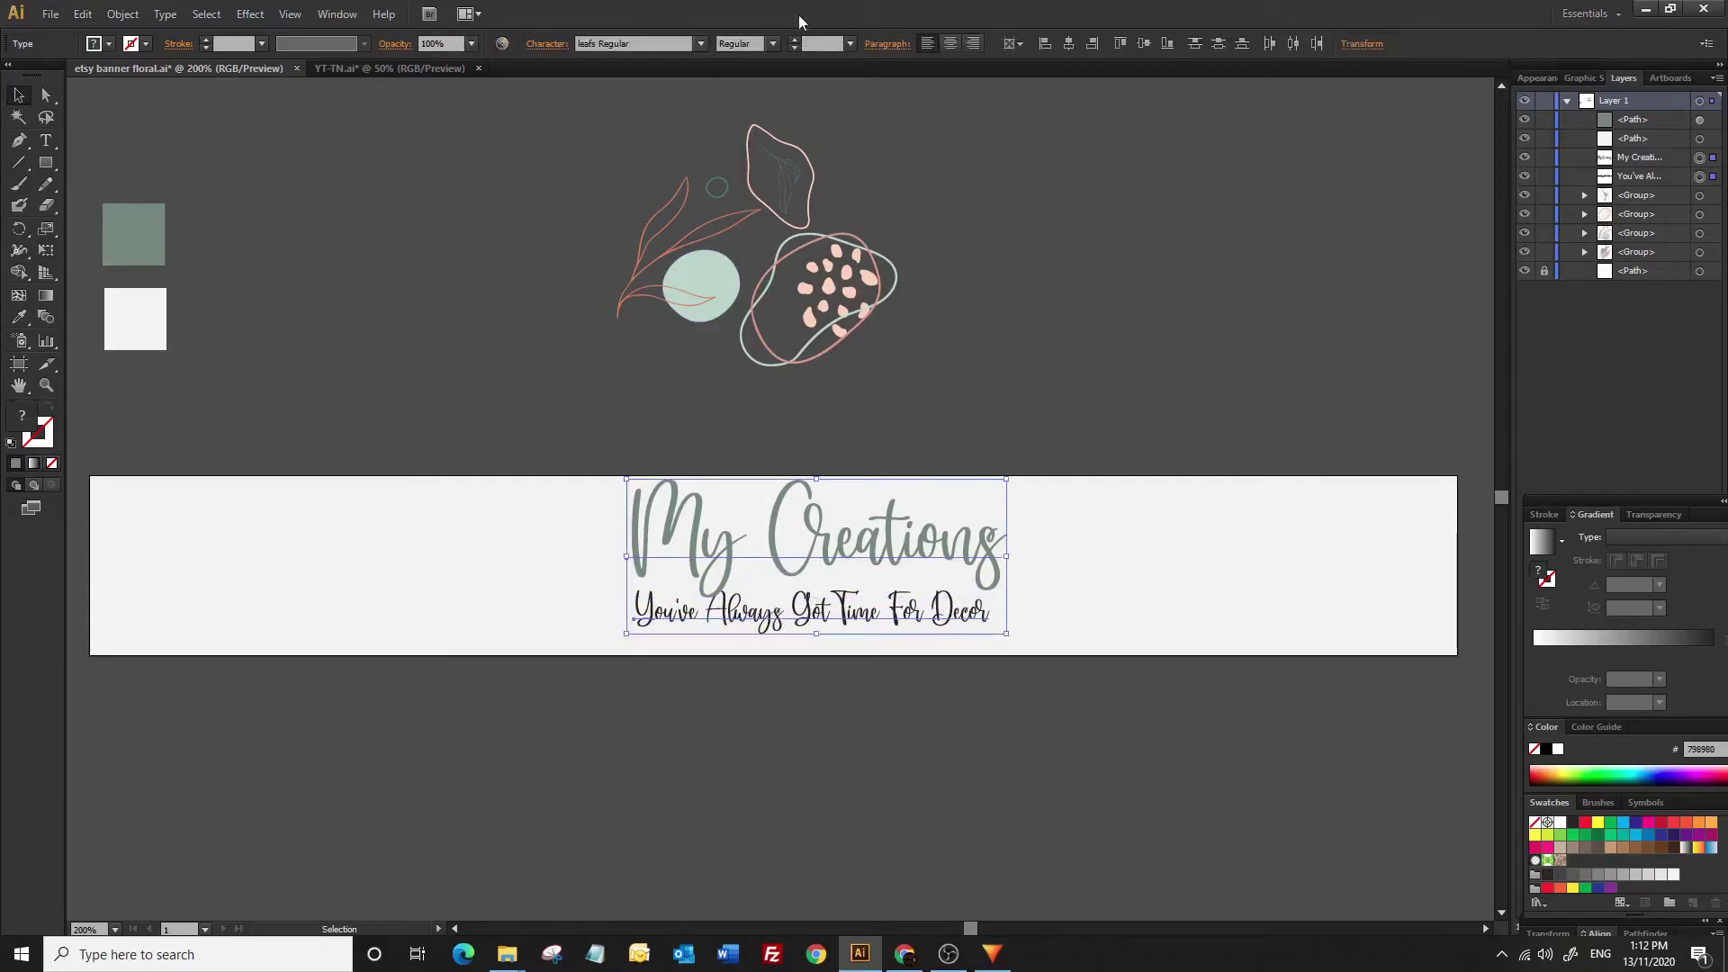
left_click(1067, 45)
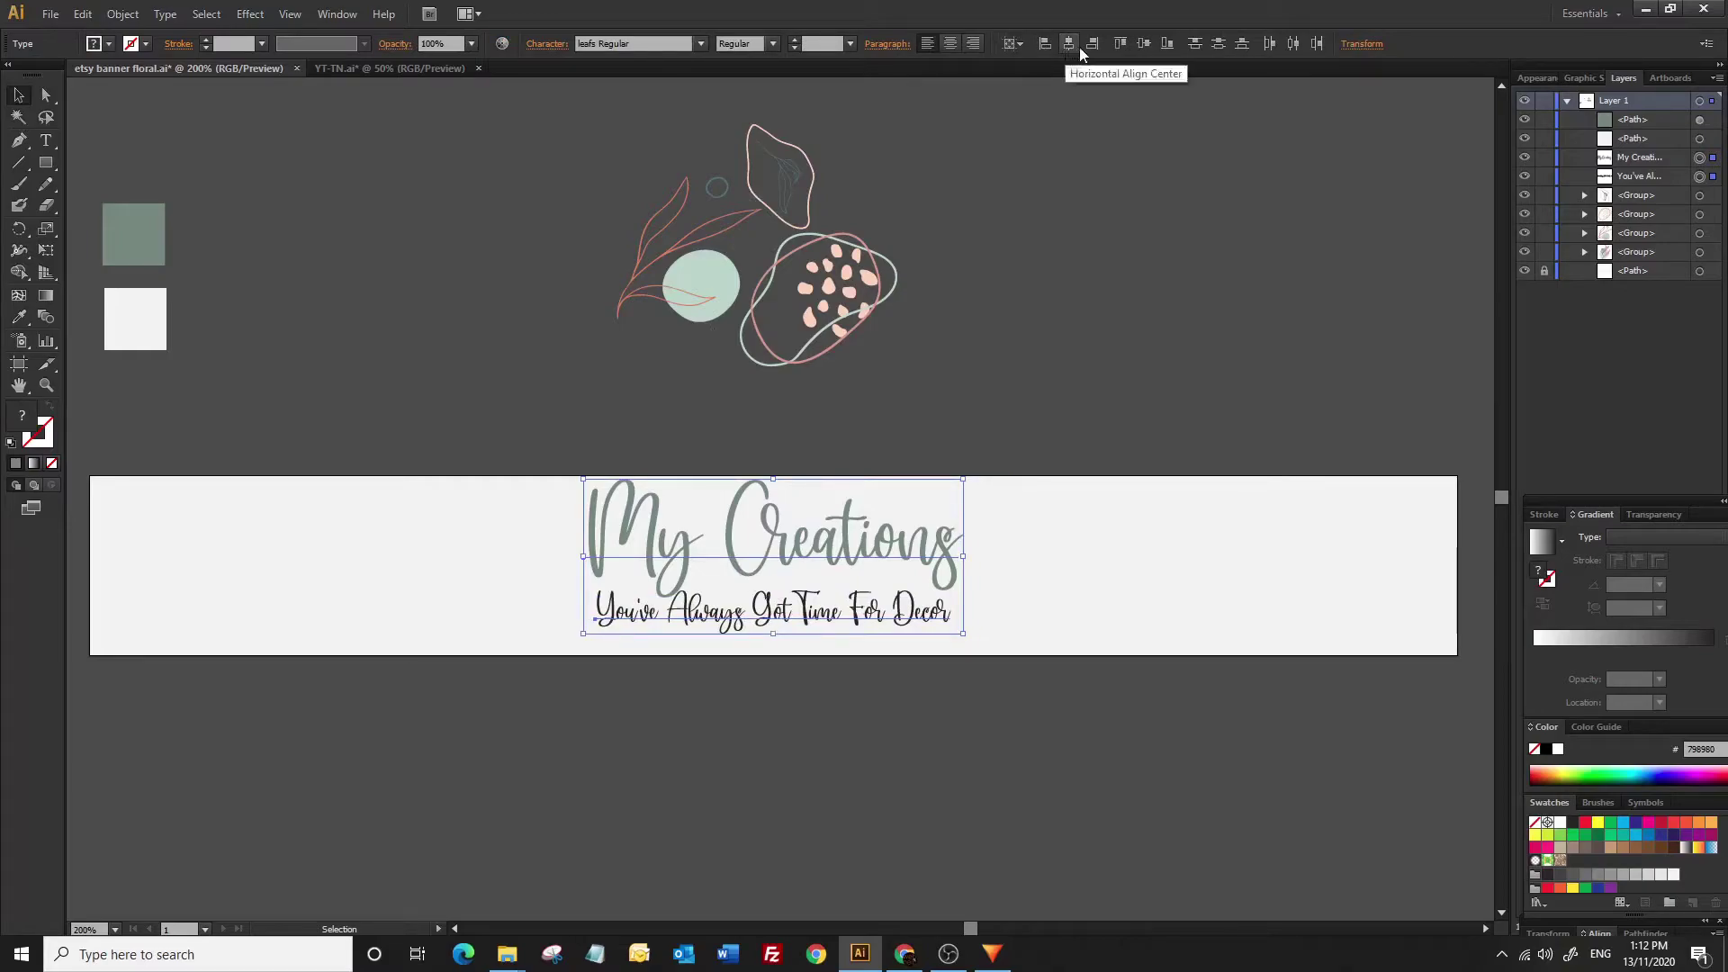
left_click(1005, 254)
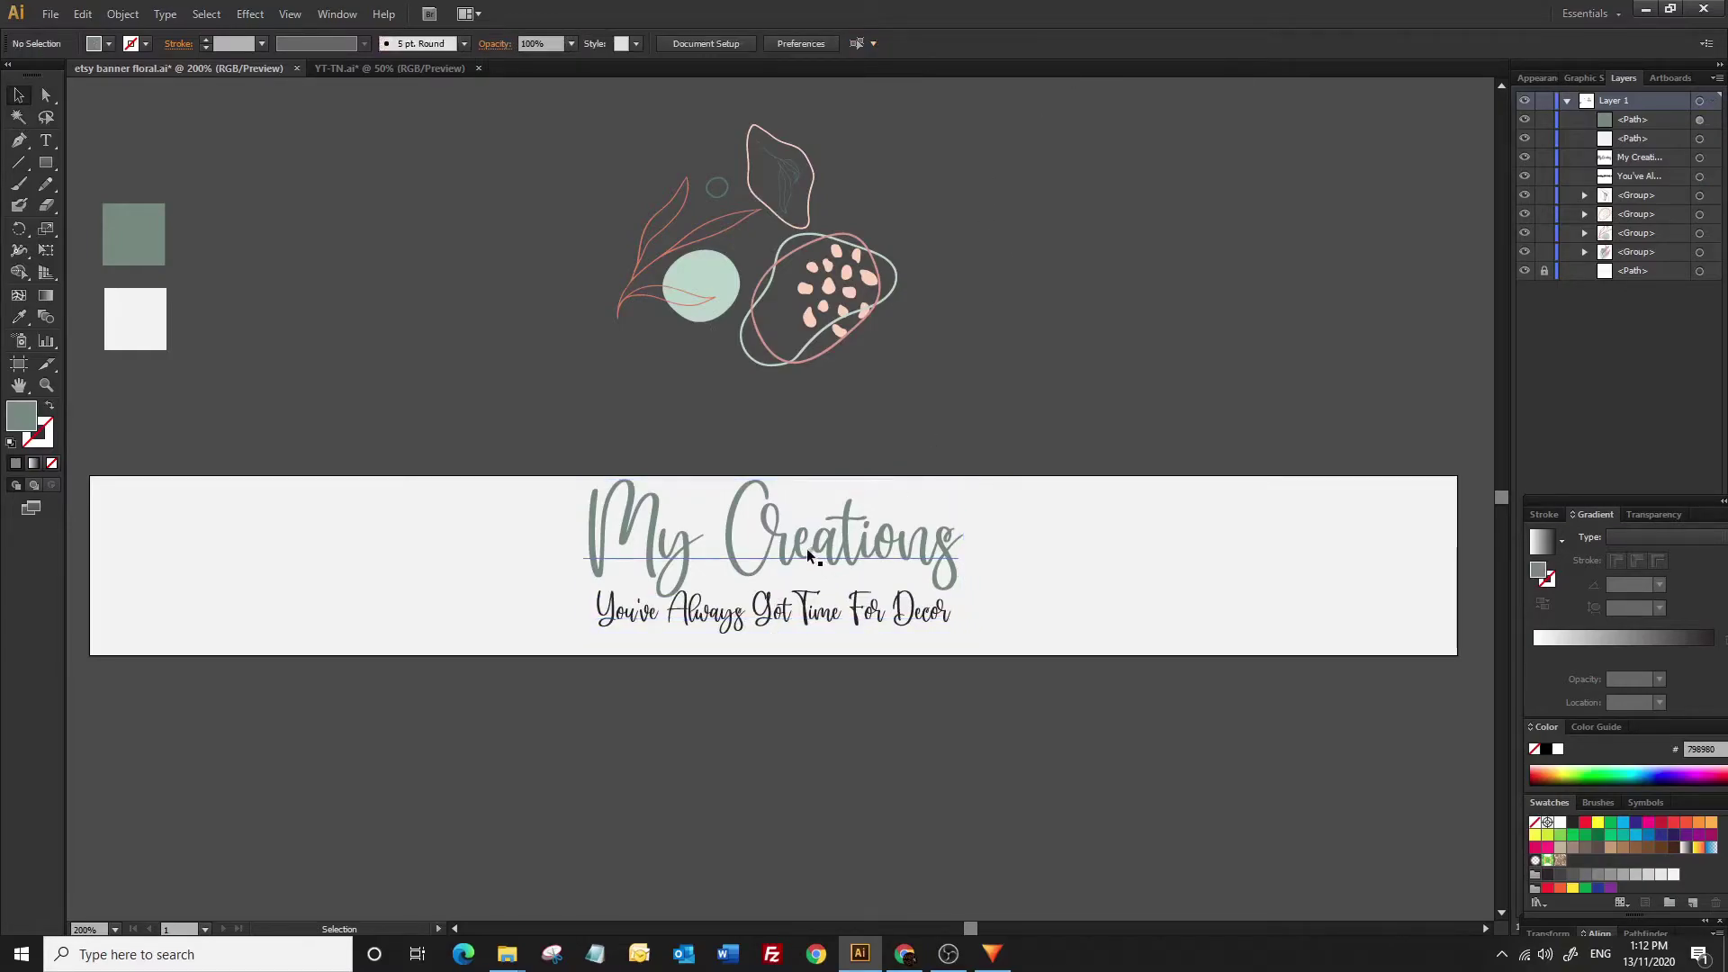
Resize the text, shrinking the tagline to 9 pt
left_click(808, 551)
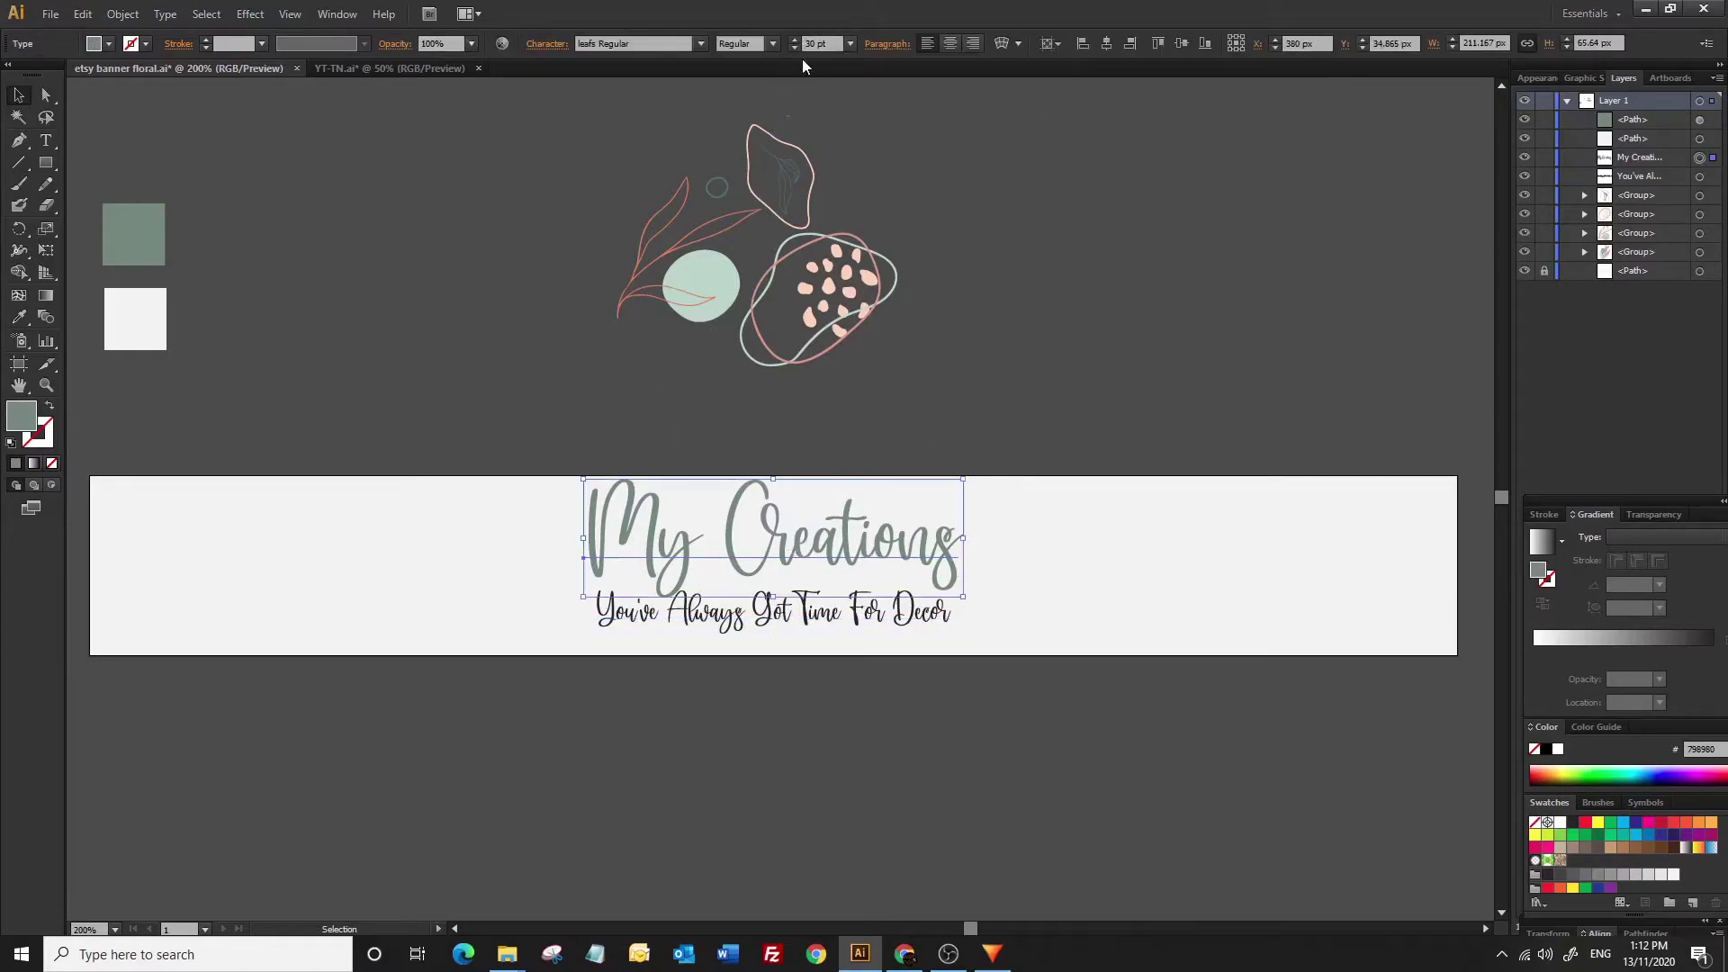
scroll(820, 43, "down", 4)
scroll(820, 43, "down", 3)
scroll(820, 43, "down", 2)
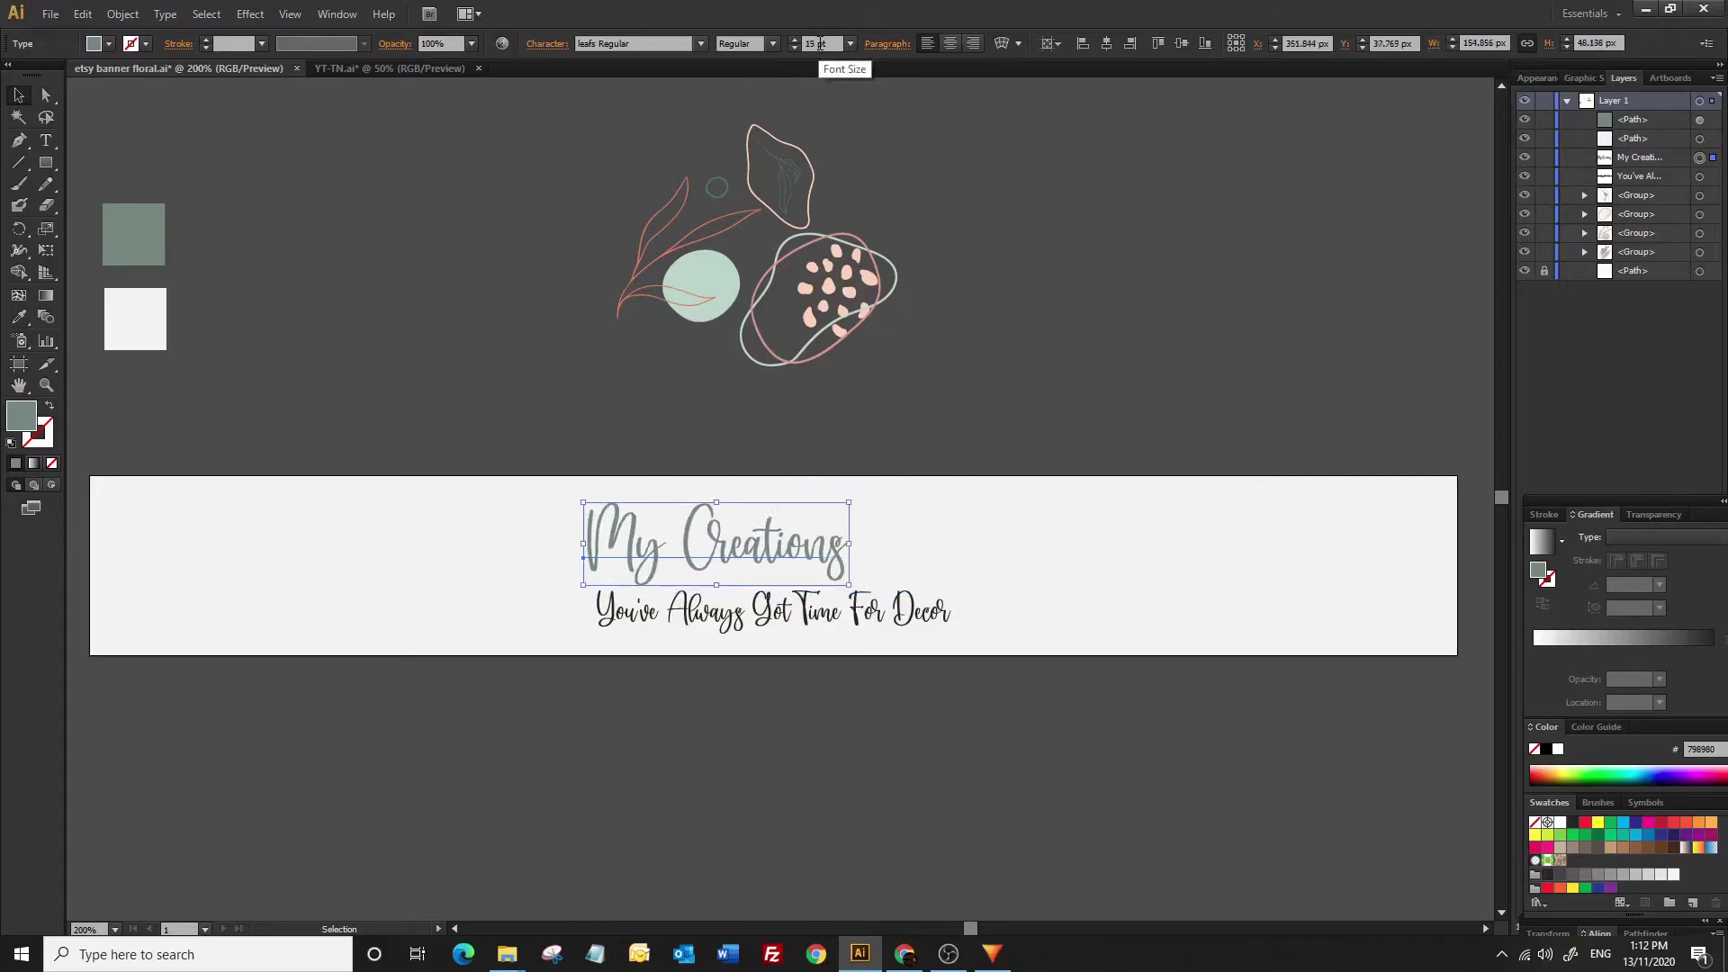
scroll(820, 44, "down", 2)
scroll(820, 44, "up", 2)
scroll(820, 44, "up", 1)
scroll(820, 43, "up", 2)
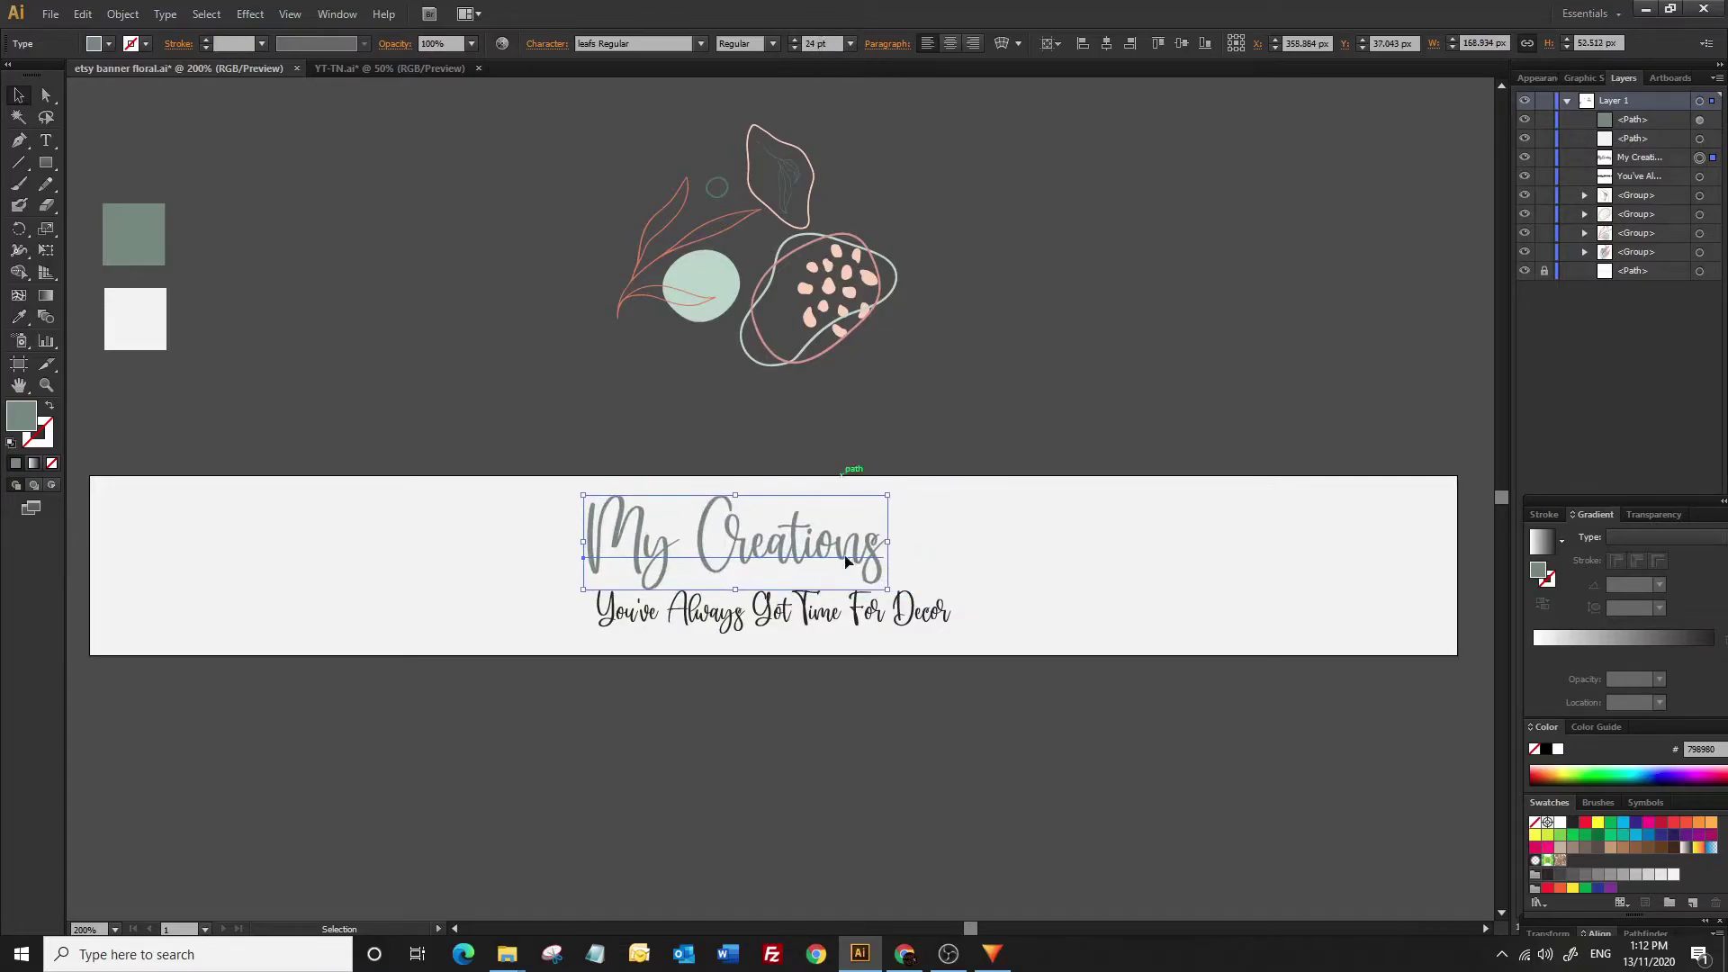
left_click(806, 619)
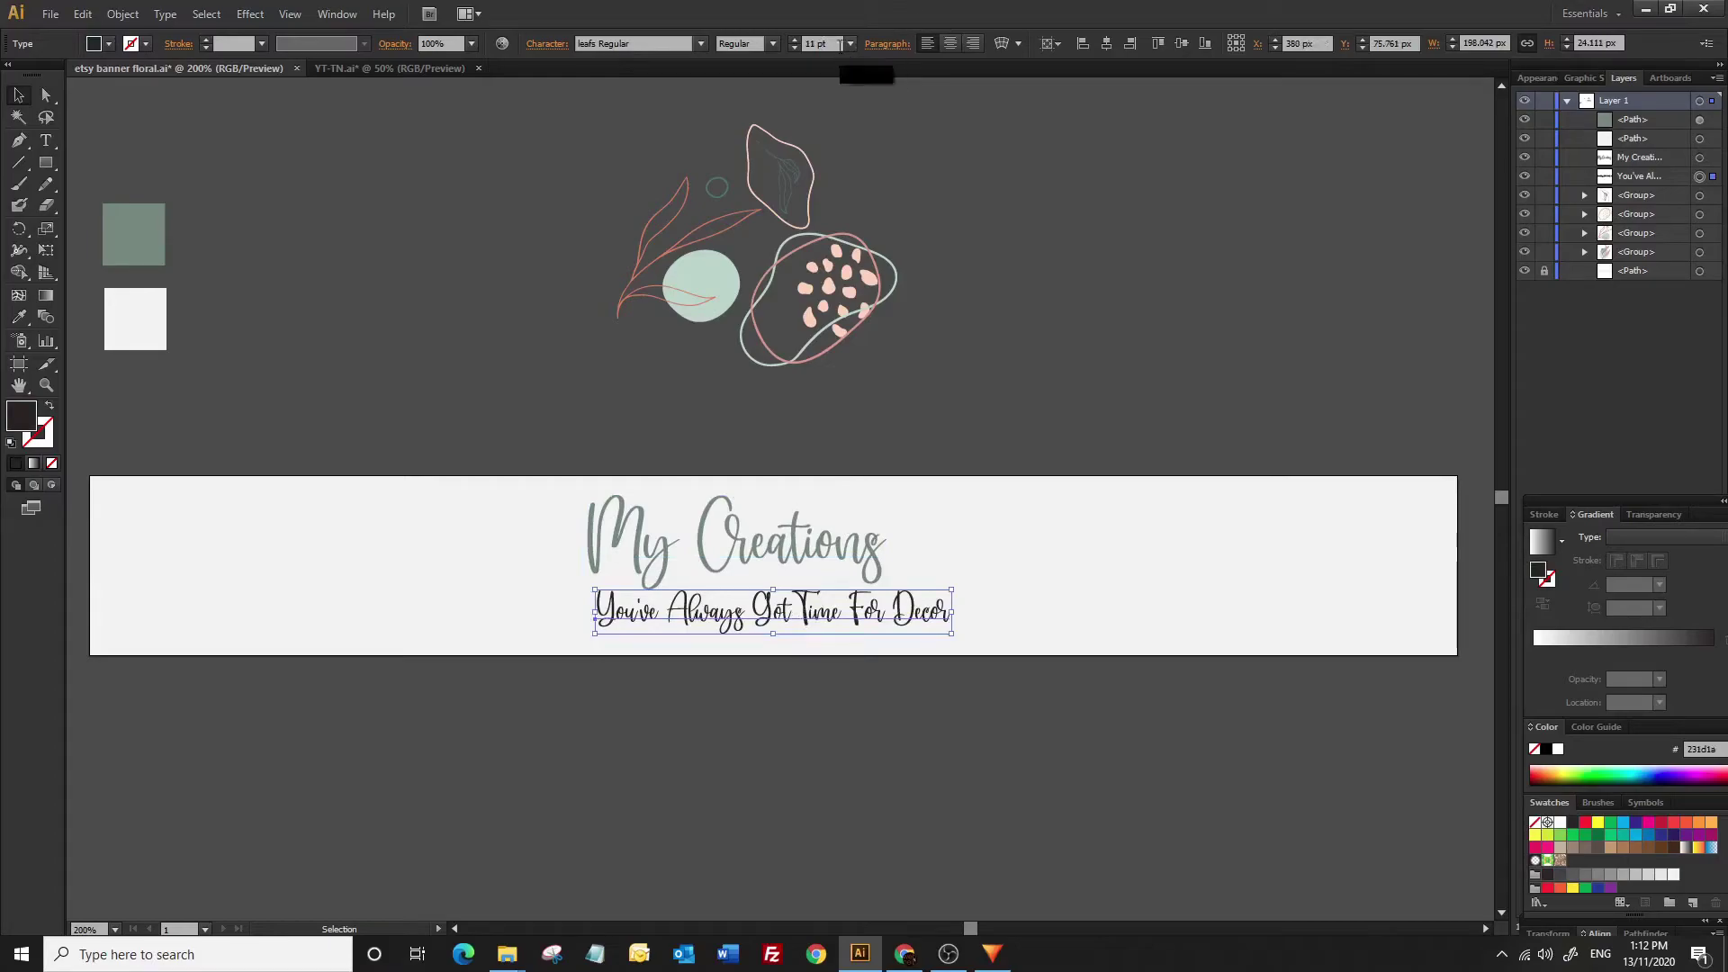
scroll(834, 43, "down", 2)
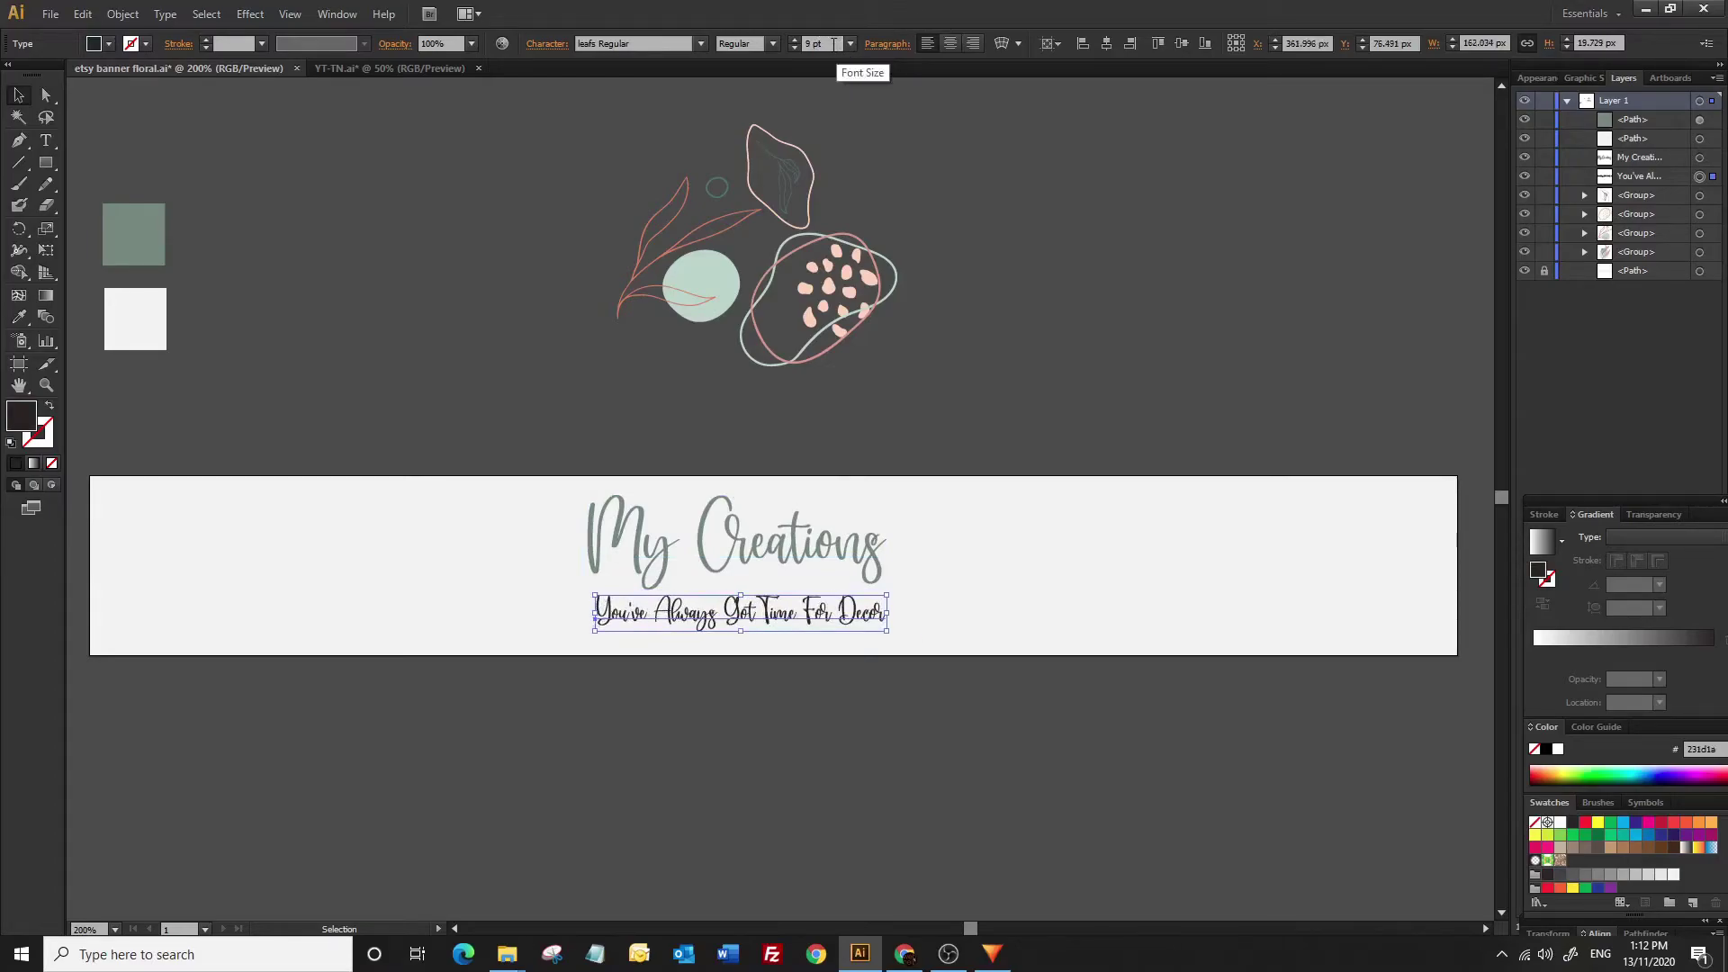
left_click(1028, 403)
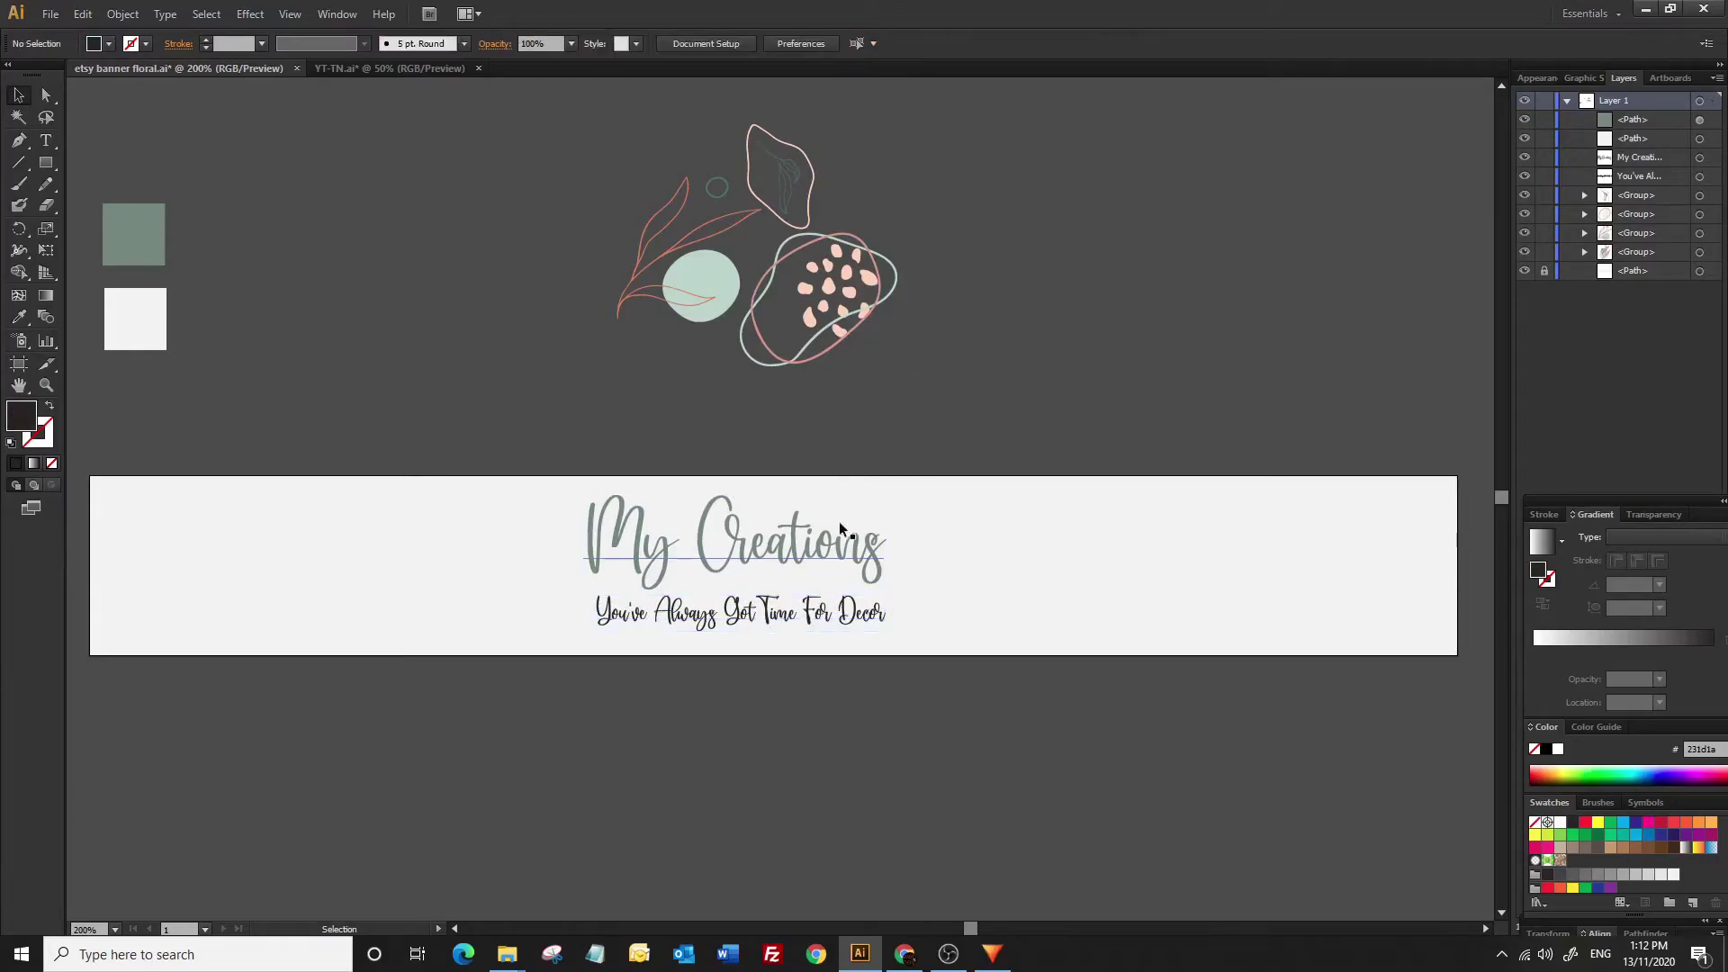
Re-centre the title and tagline together horizontally on the banner
left_click(791, 551)
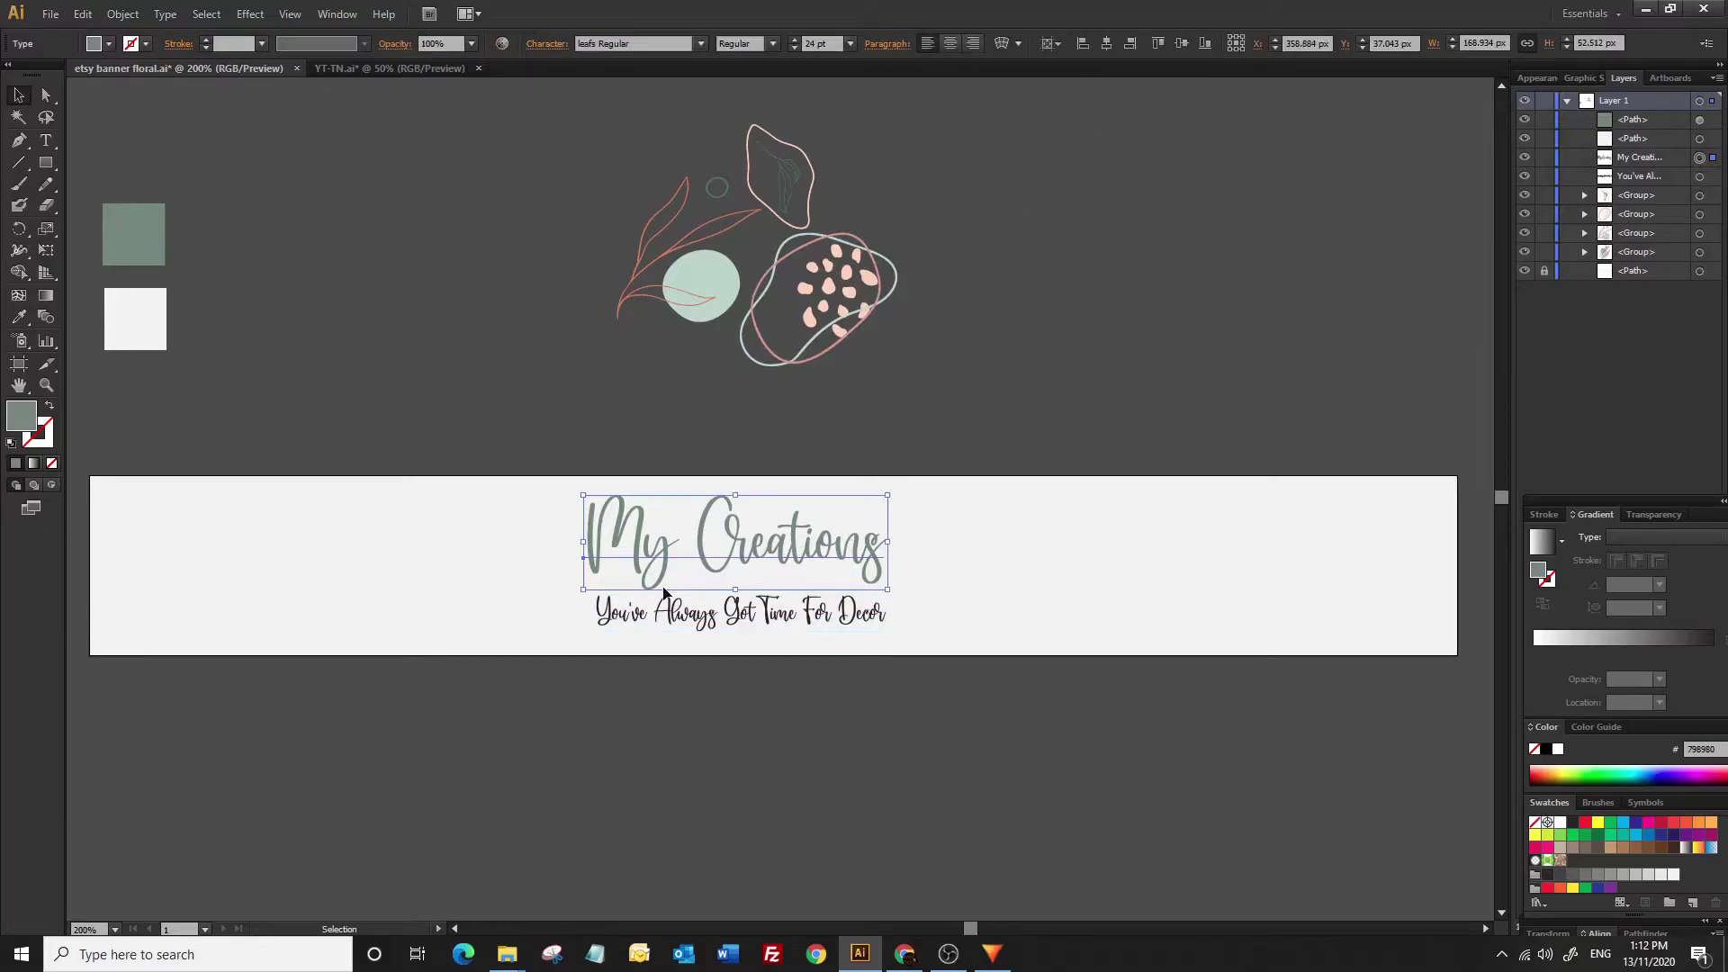
left_click(673, 616, "shift")
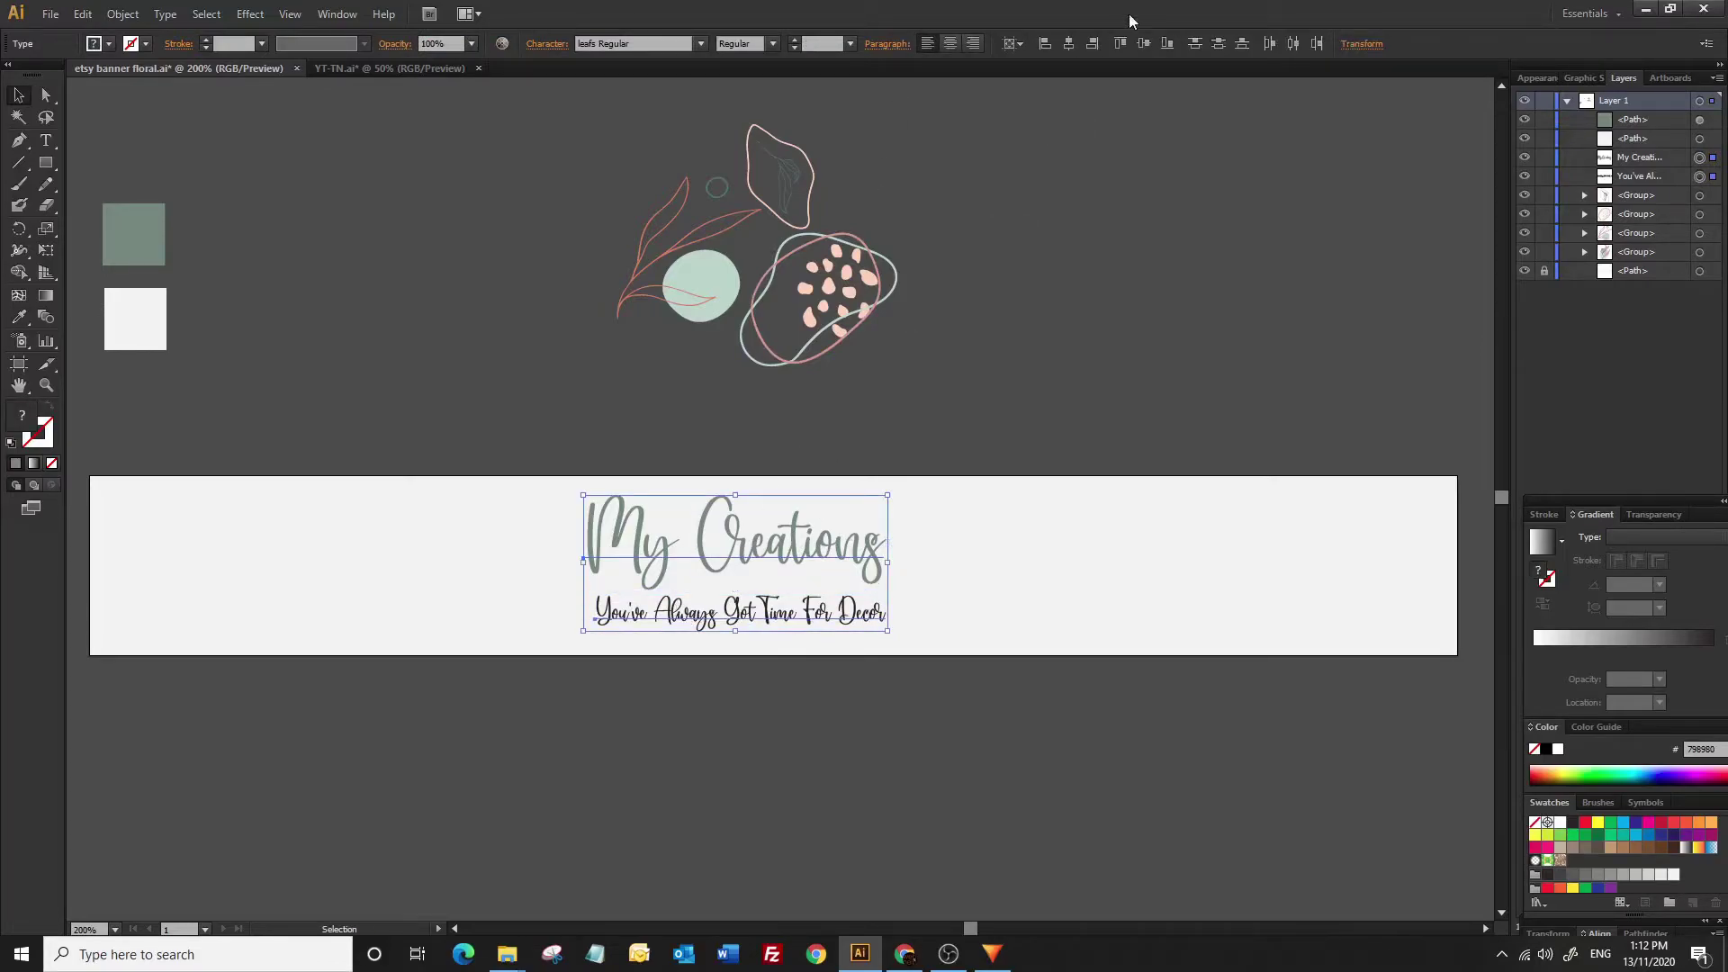
left_click(1069, 45)
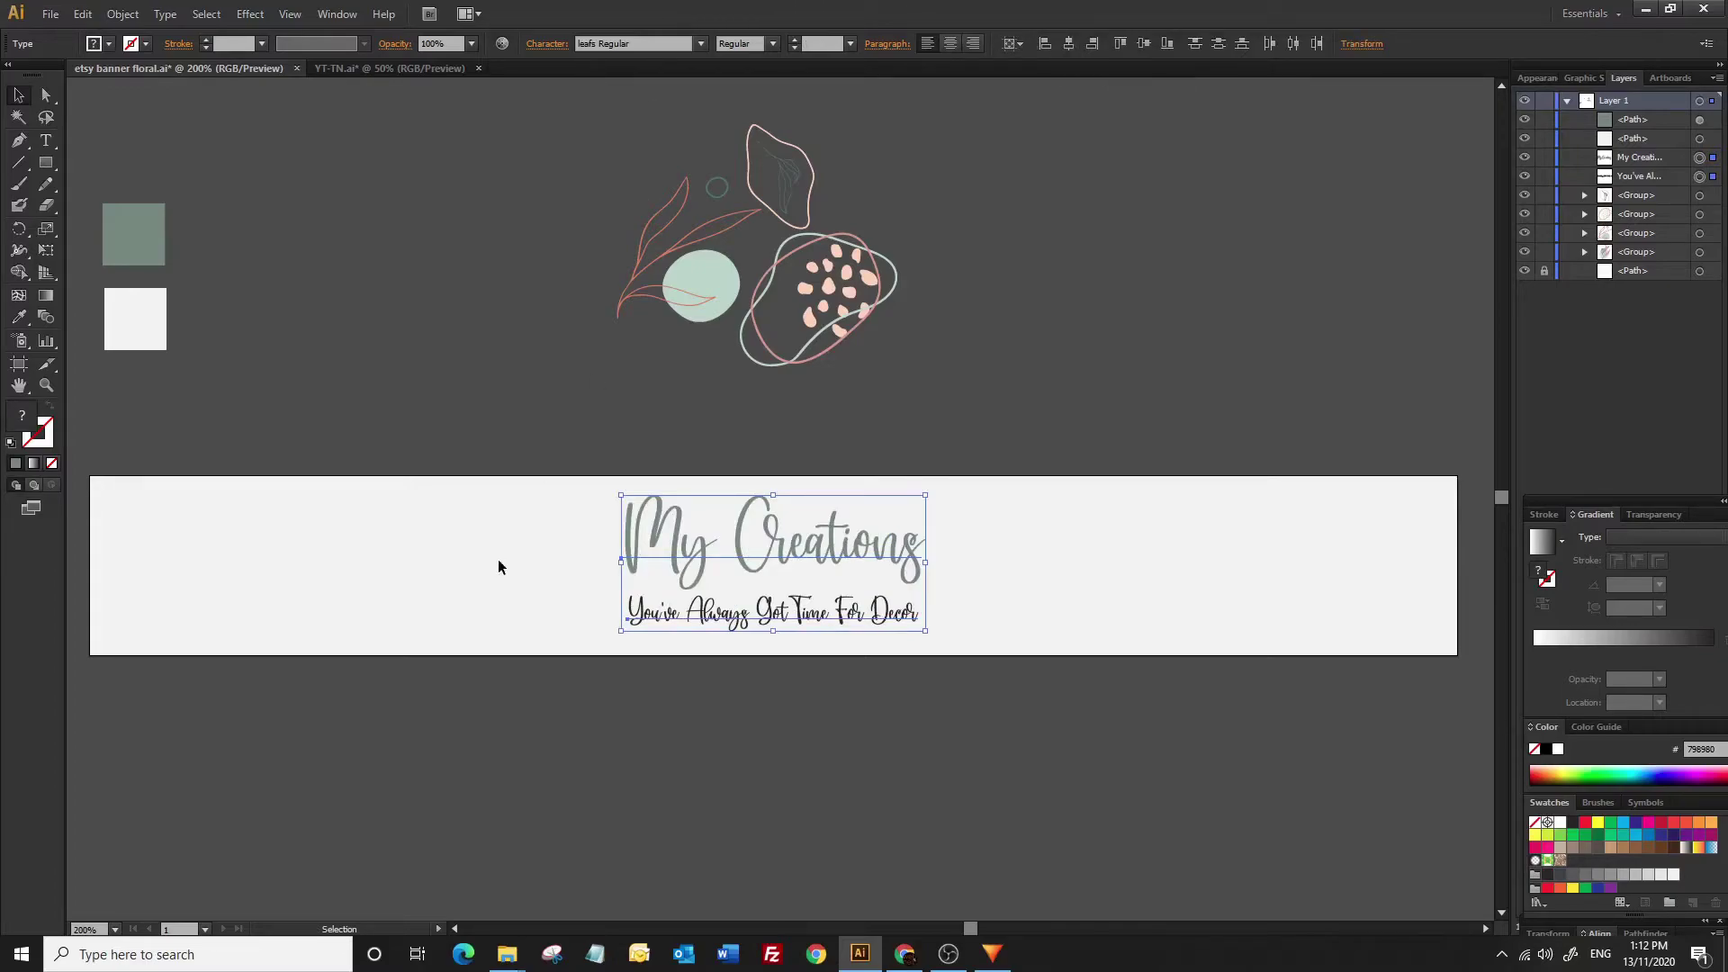
Place the leaf-and-circle cluster and dotted blob group at the banner's left end, rotating the blob about -99°
mouse_move(683, 298)
left_mouse_down()
mouse_move(117, 620)
mouse_move(165, 623)
left_mouse_up()
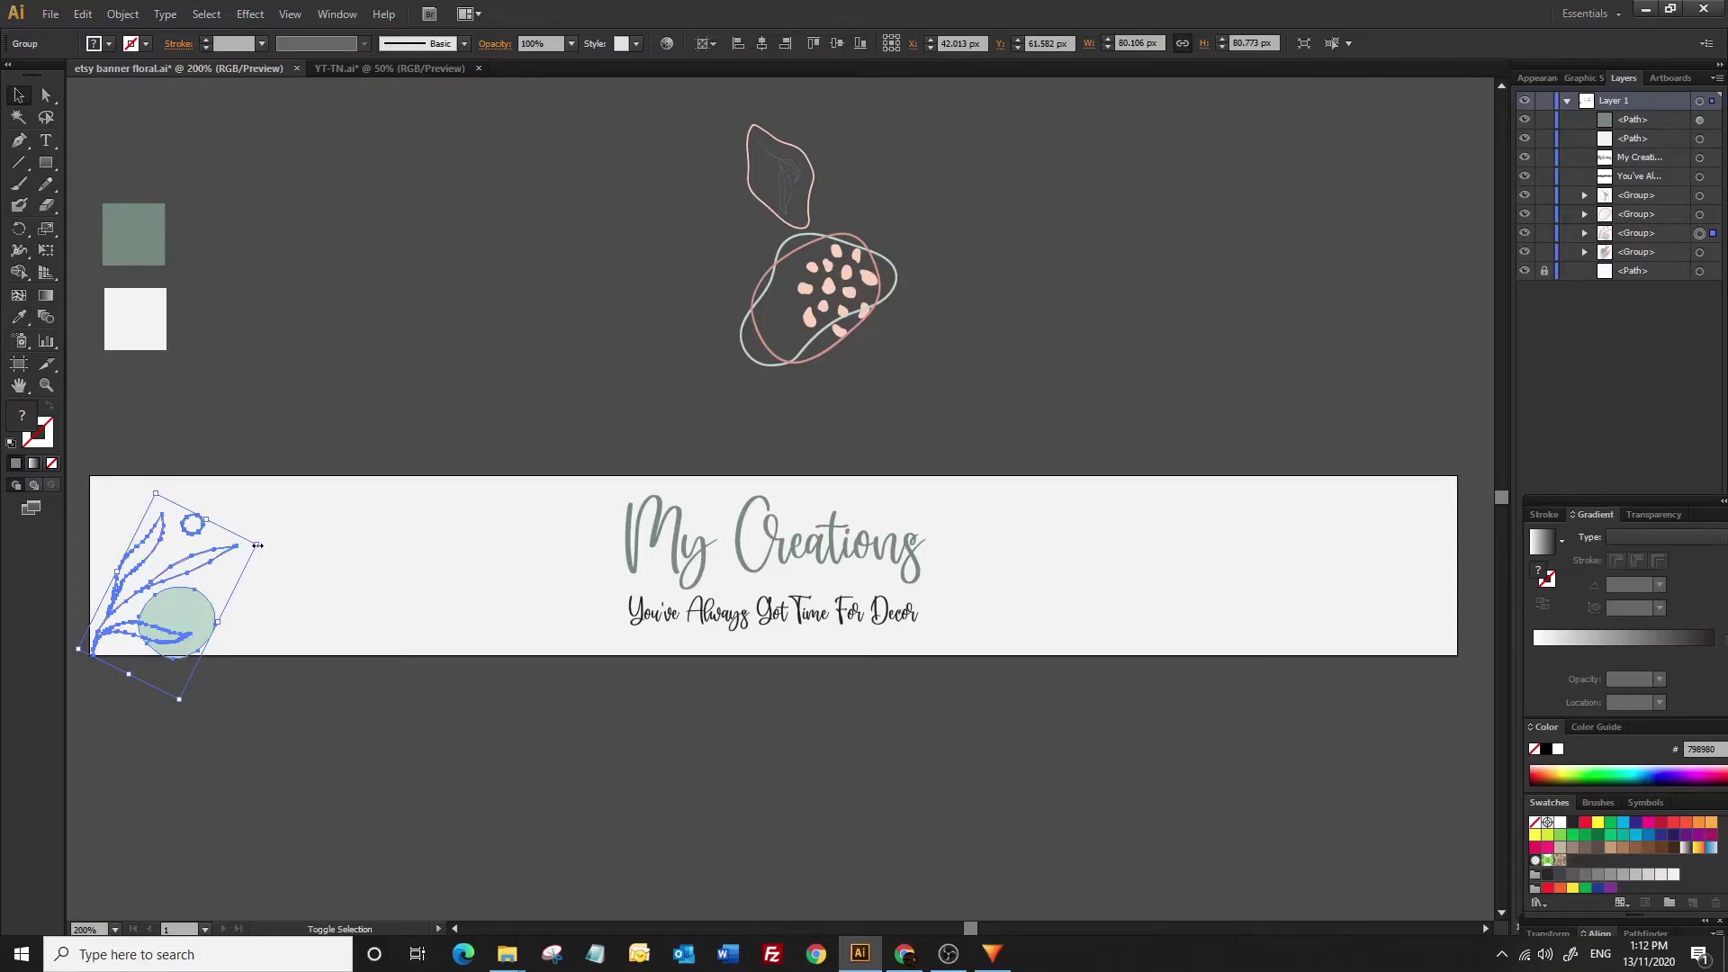
left_click_drag(258, 545, 262, 563)
left_click(420, 429)
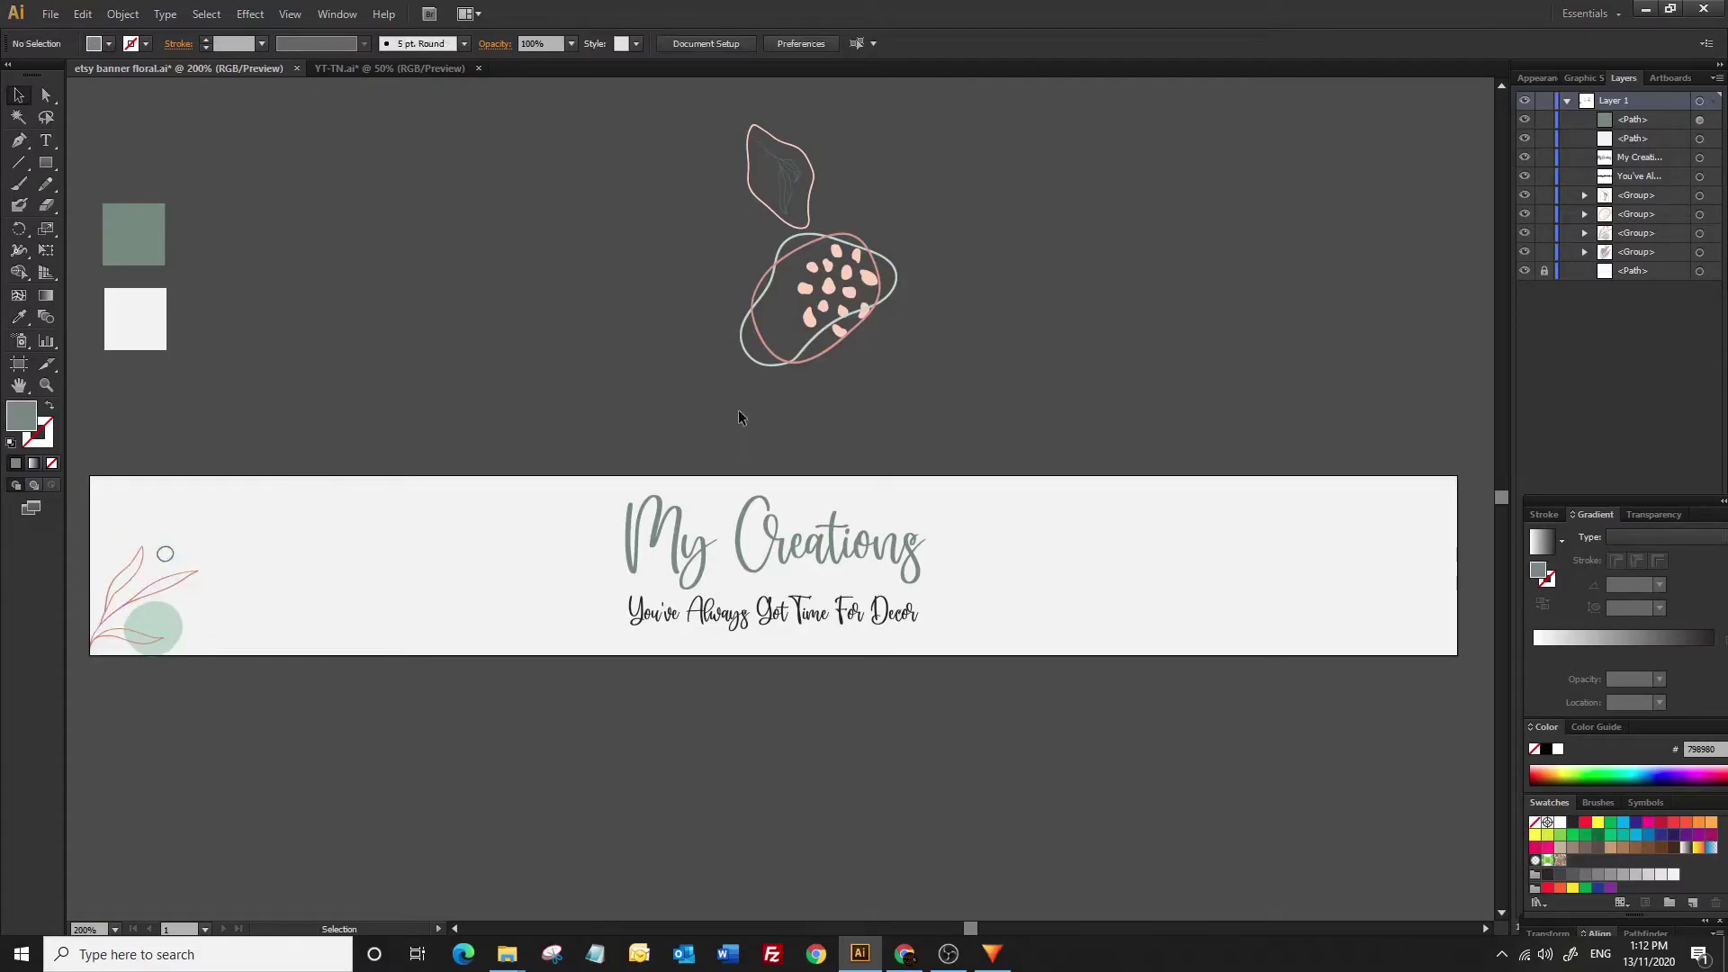
mouse_move(900, 292)
left_mouse_down()
mouse_move(427, 462)
mouse_move(184, 492)
left_mouse_up()
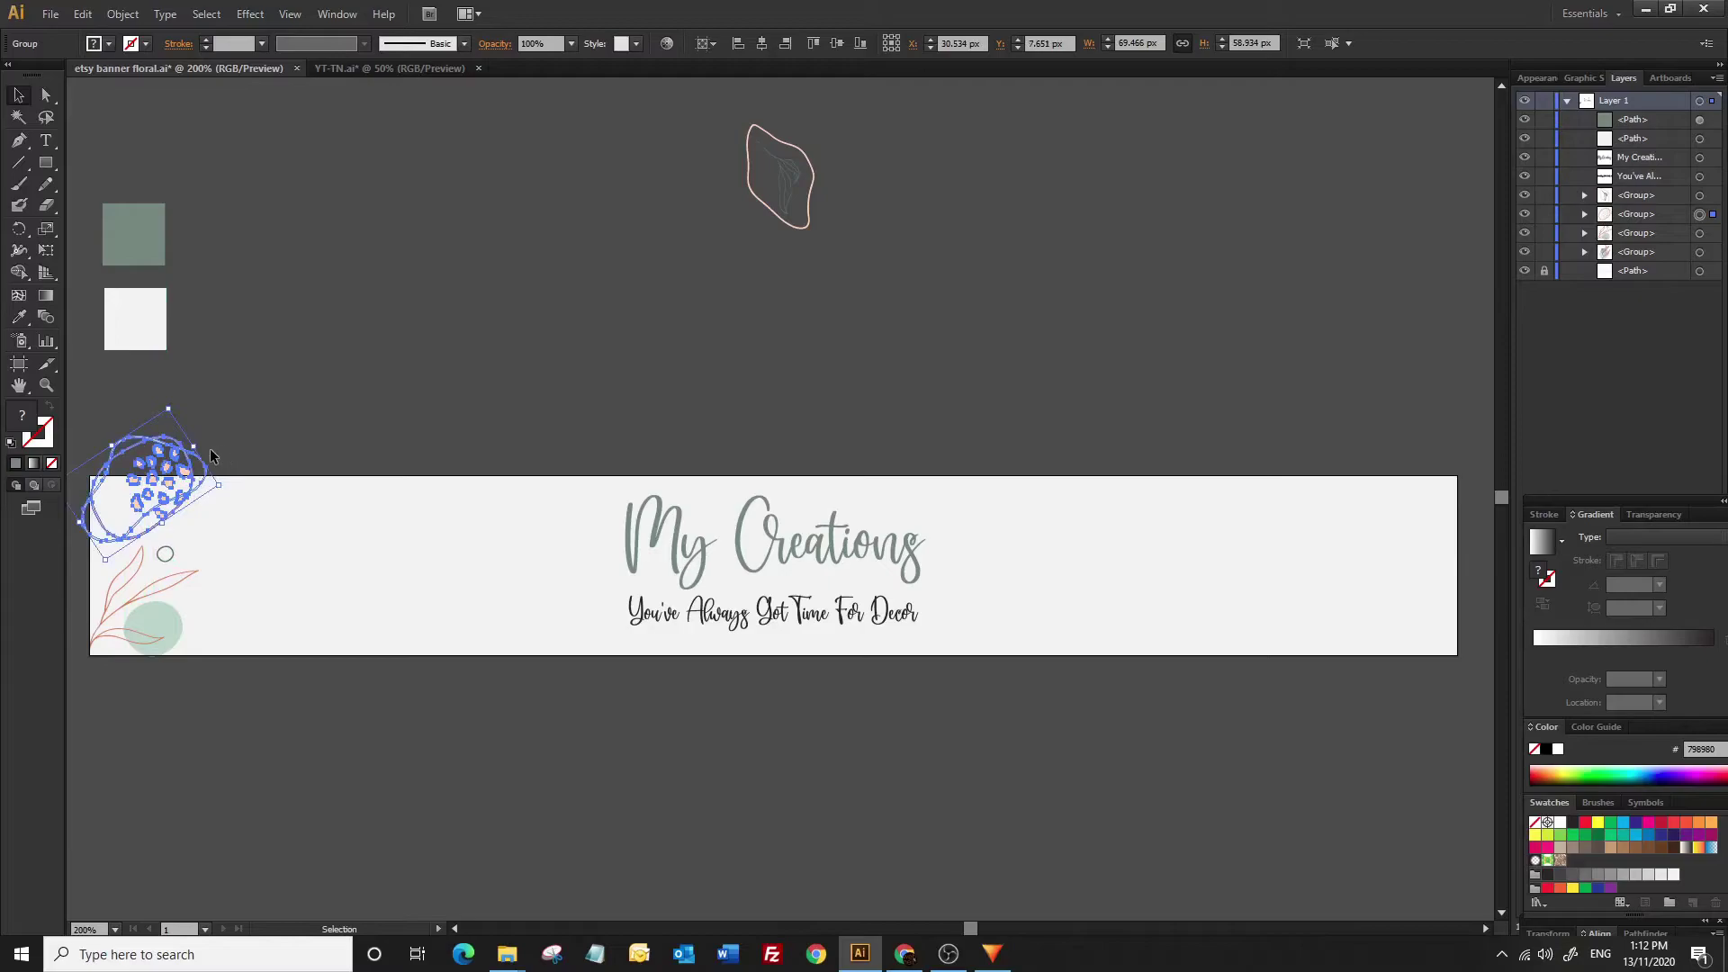
left_click_drag(179, 399, 155, 537)
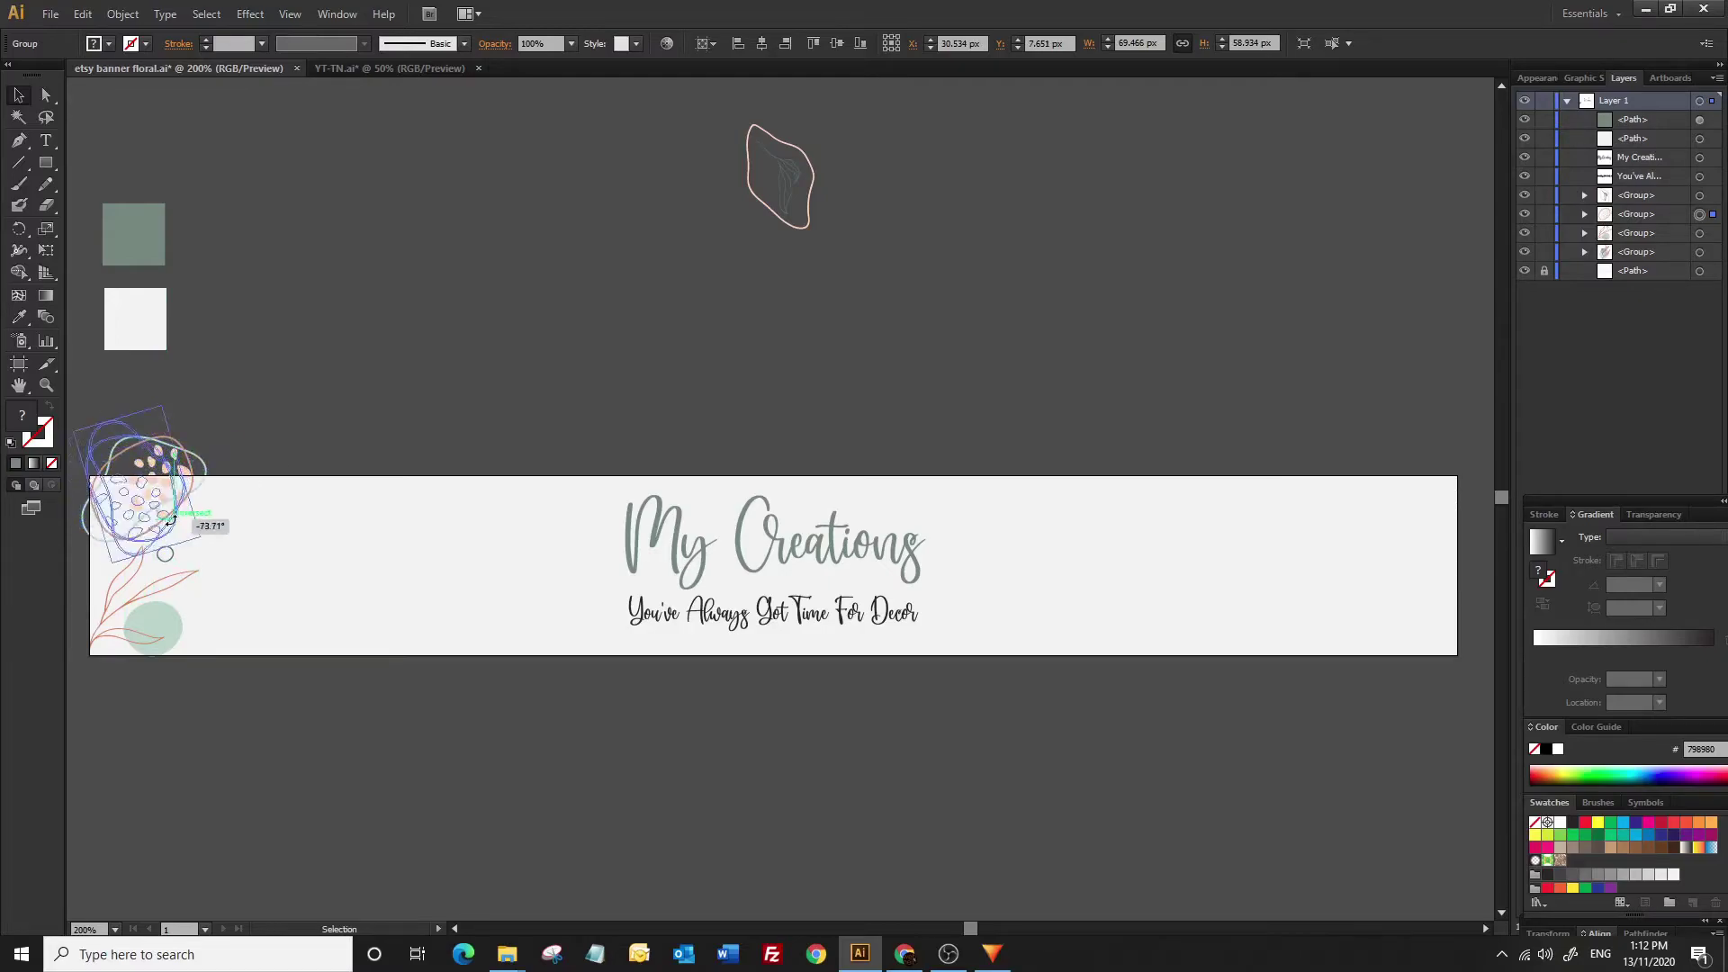
left_click(288, 441)
left_click(130, 510)
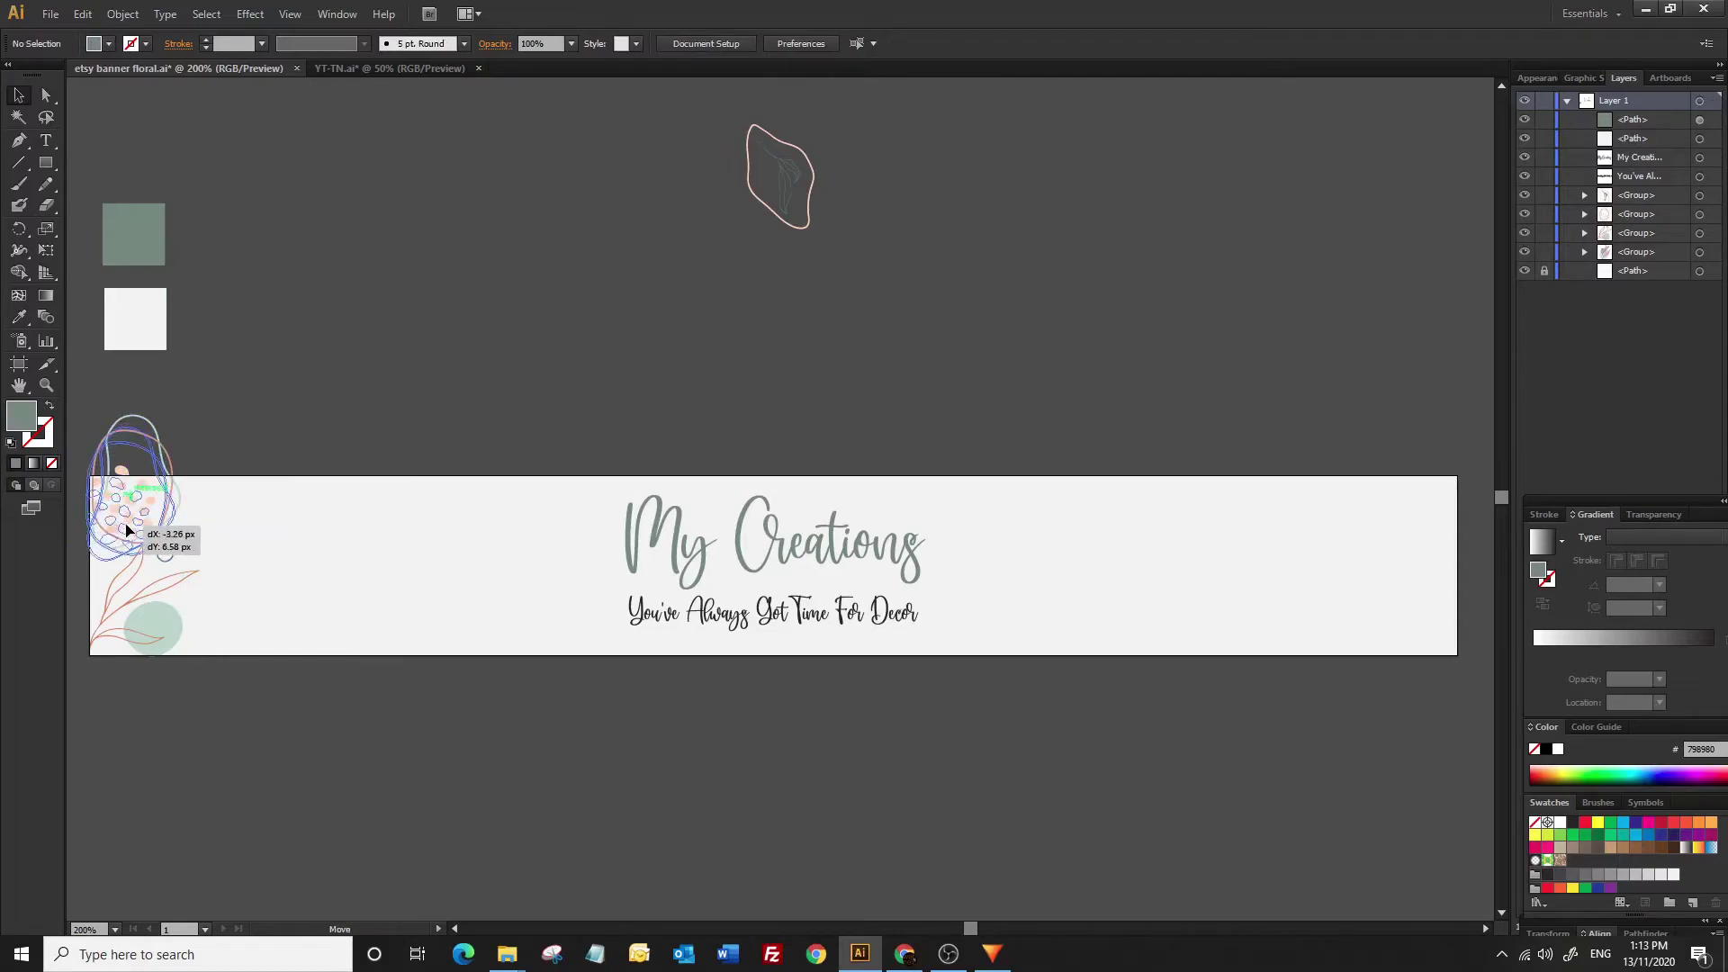
left_click(288, 418)
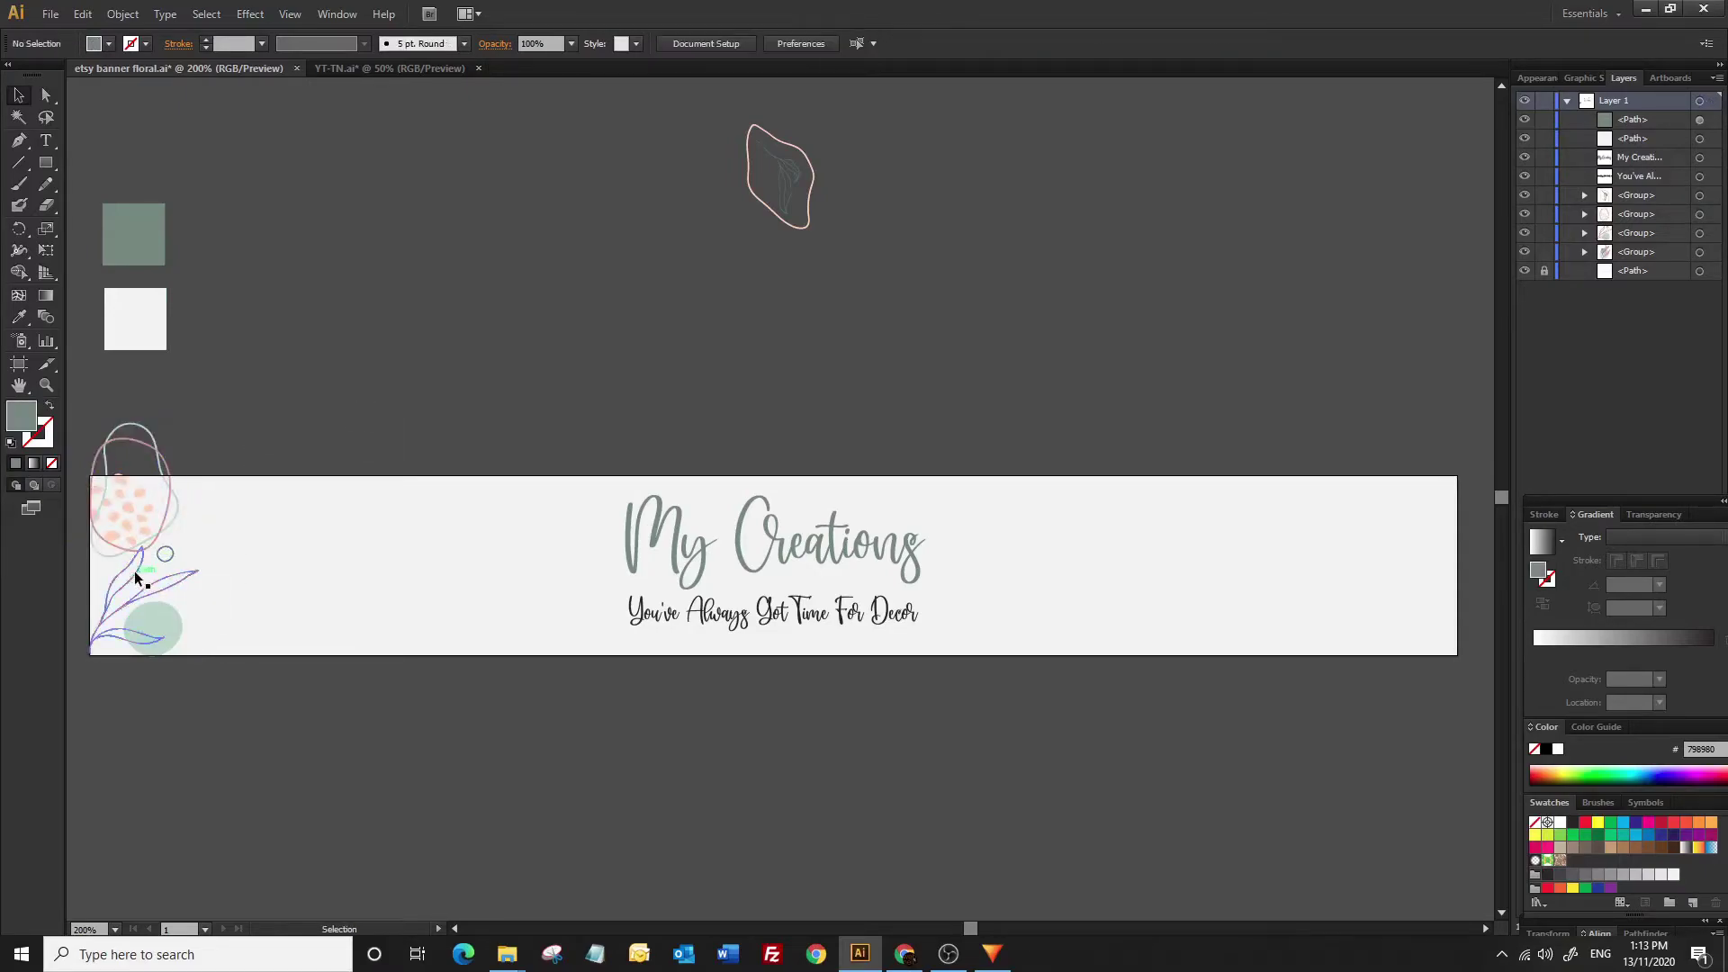
left_click_drag(153, 533, 208, 523)
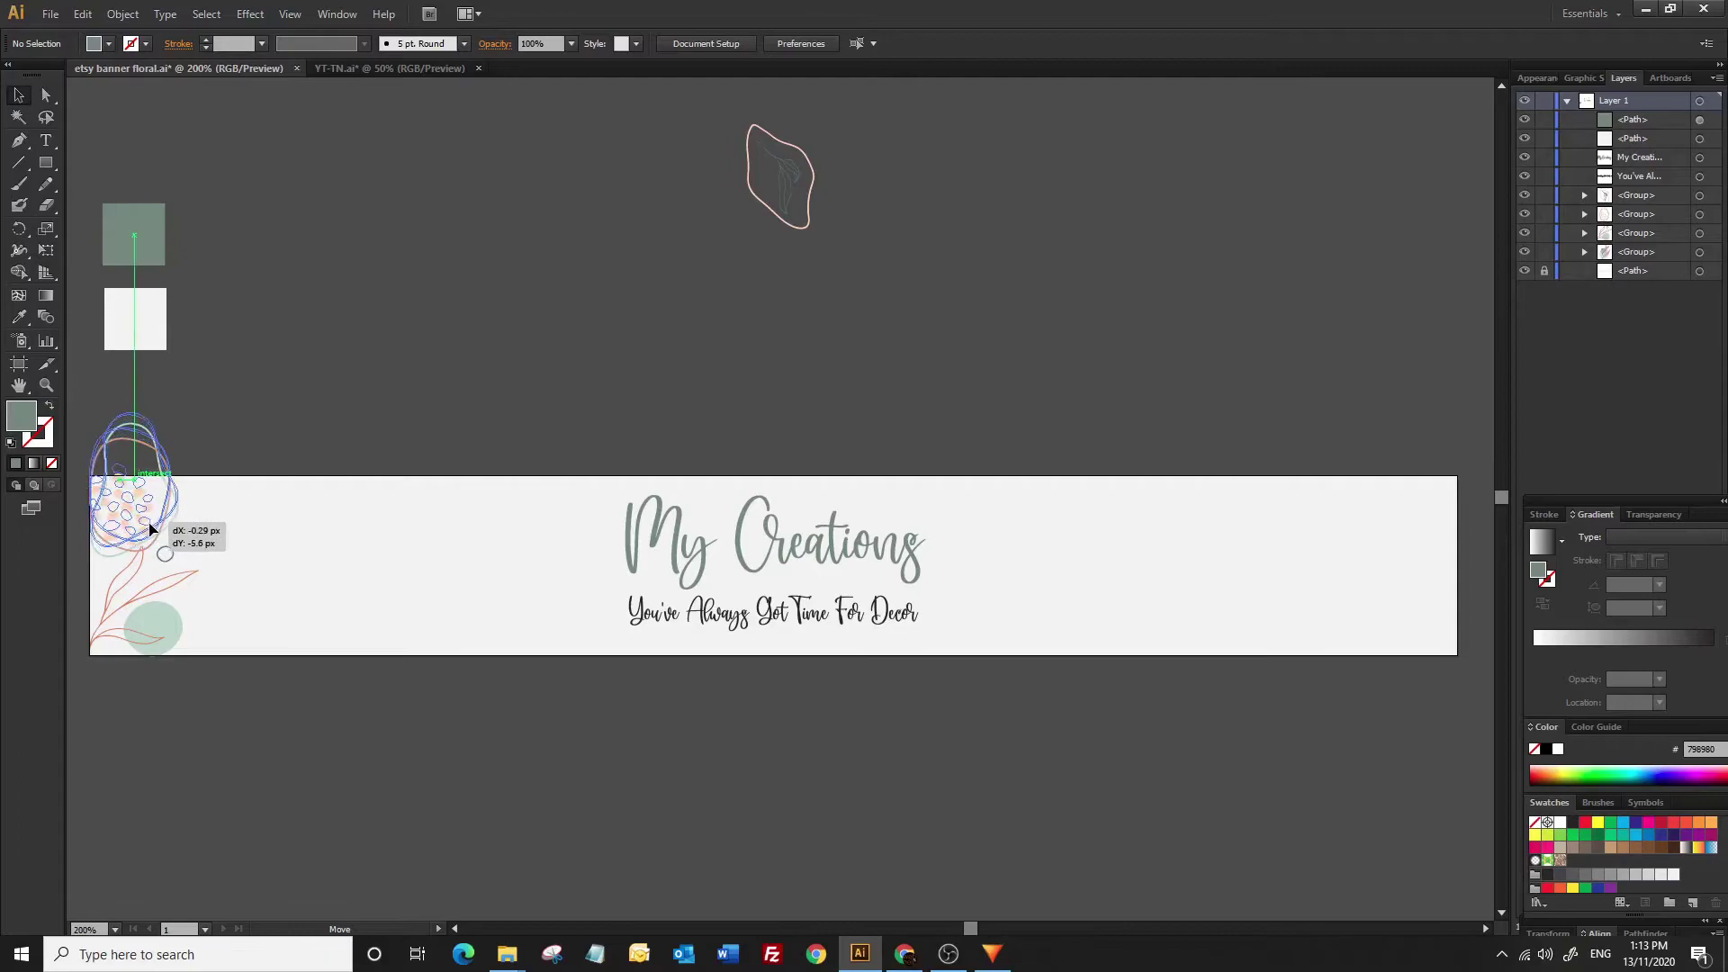
left_click(208, 523)
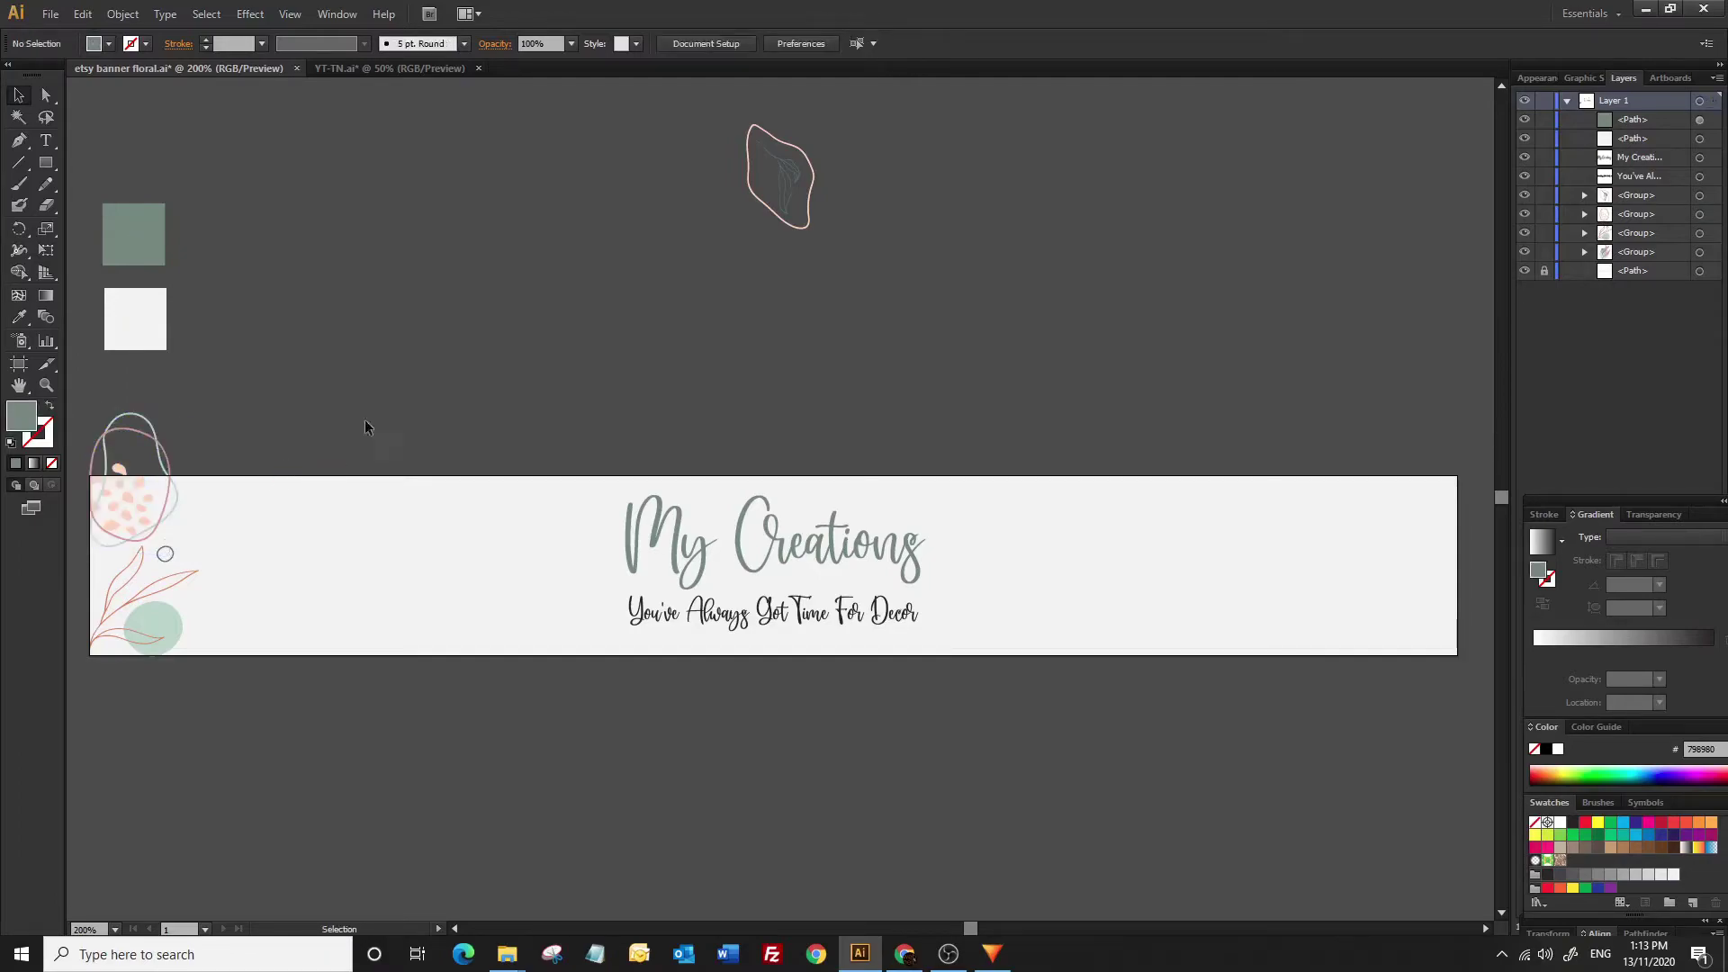
Position the leaf outline near the left edge and enlarge the leaf-and-circle cluster
left_click_drag(810, 229, 240, 562)
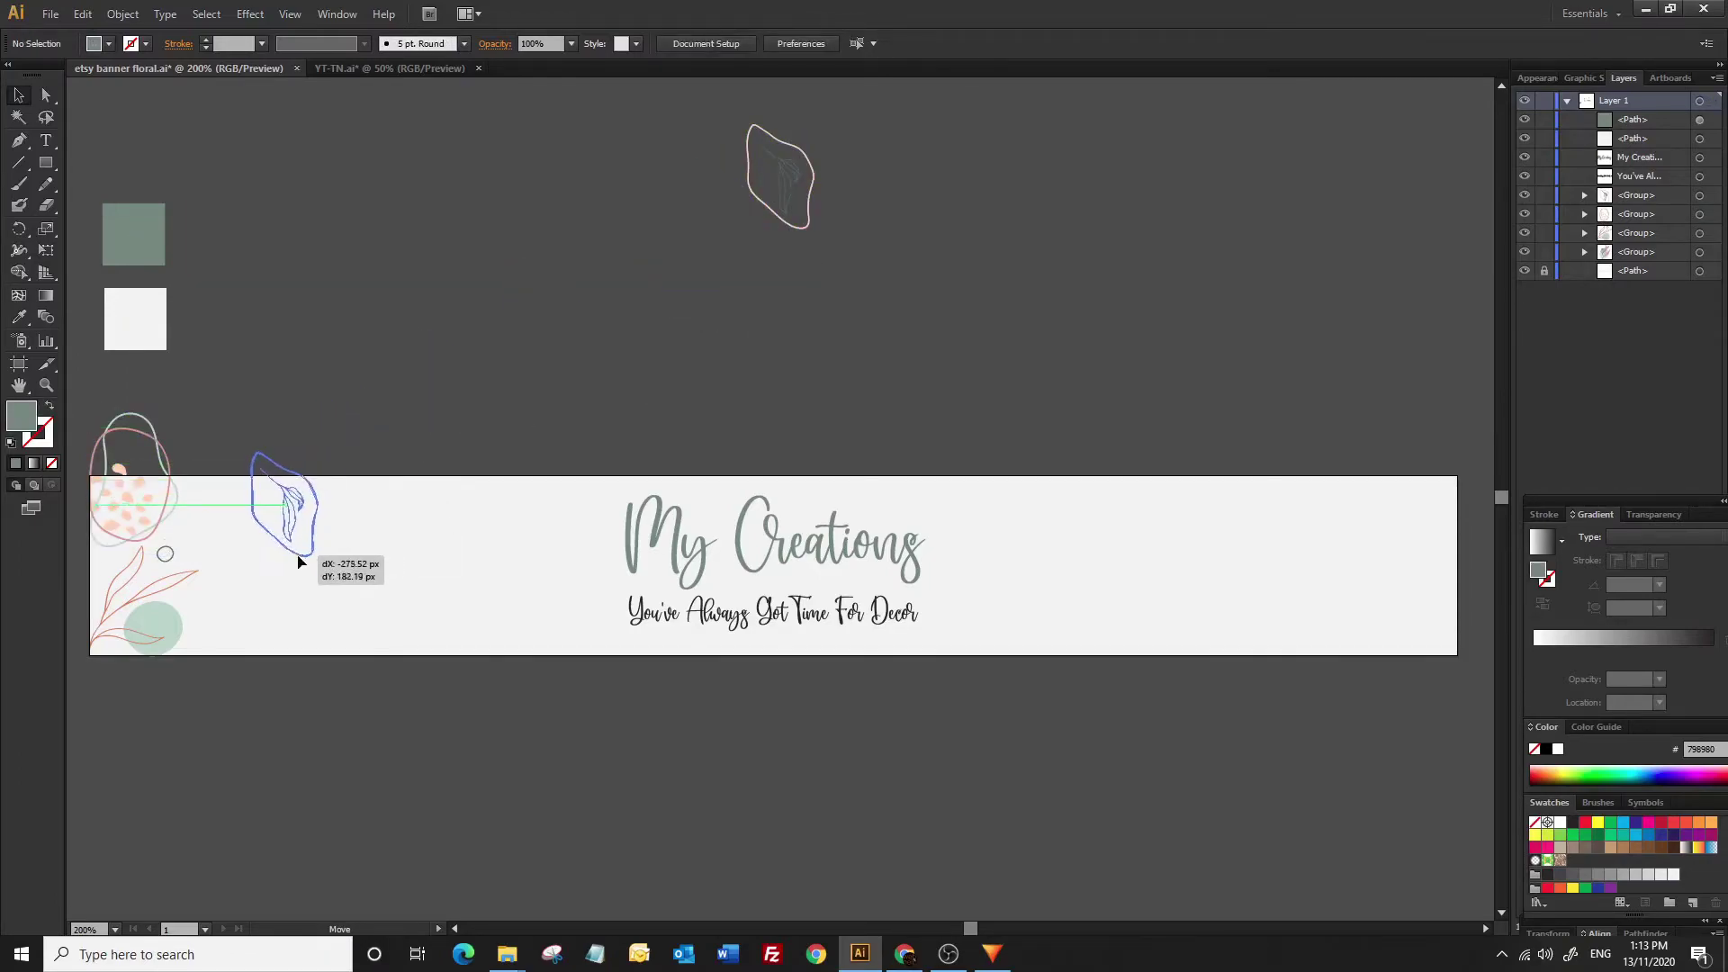
left_click_drag(240, 562, 235, 567)
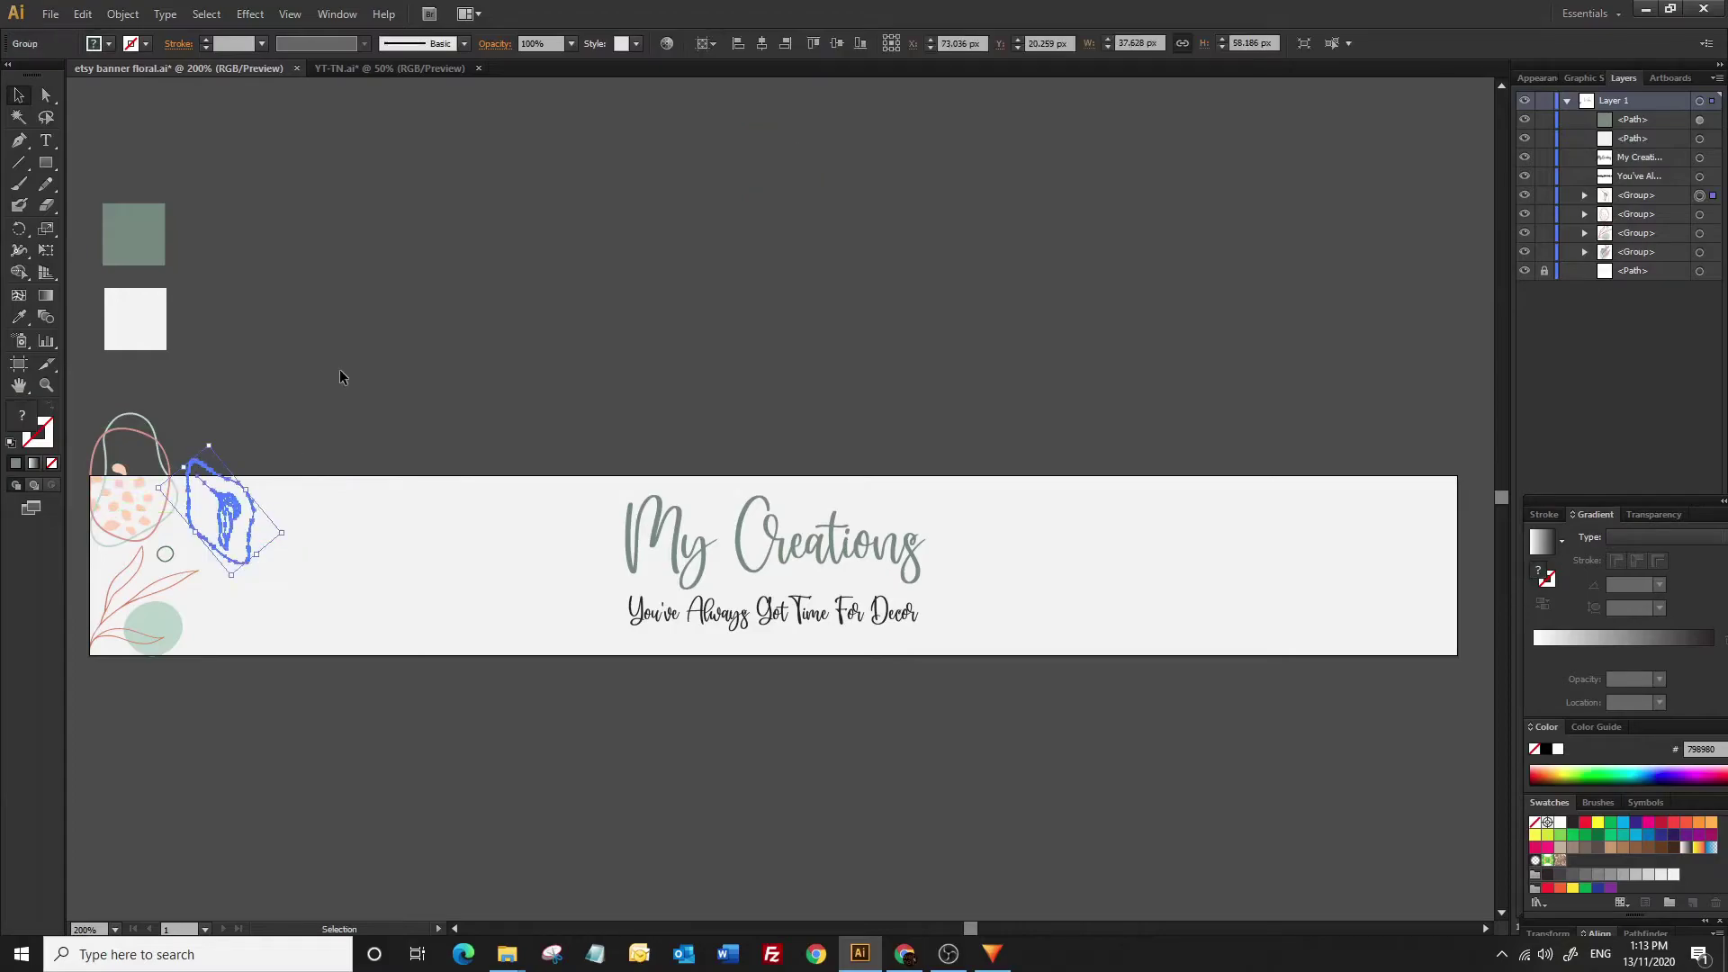
left_click(371, 380)
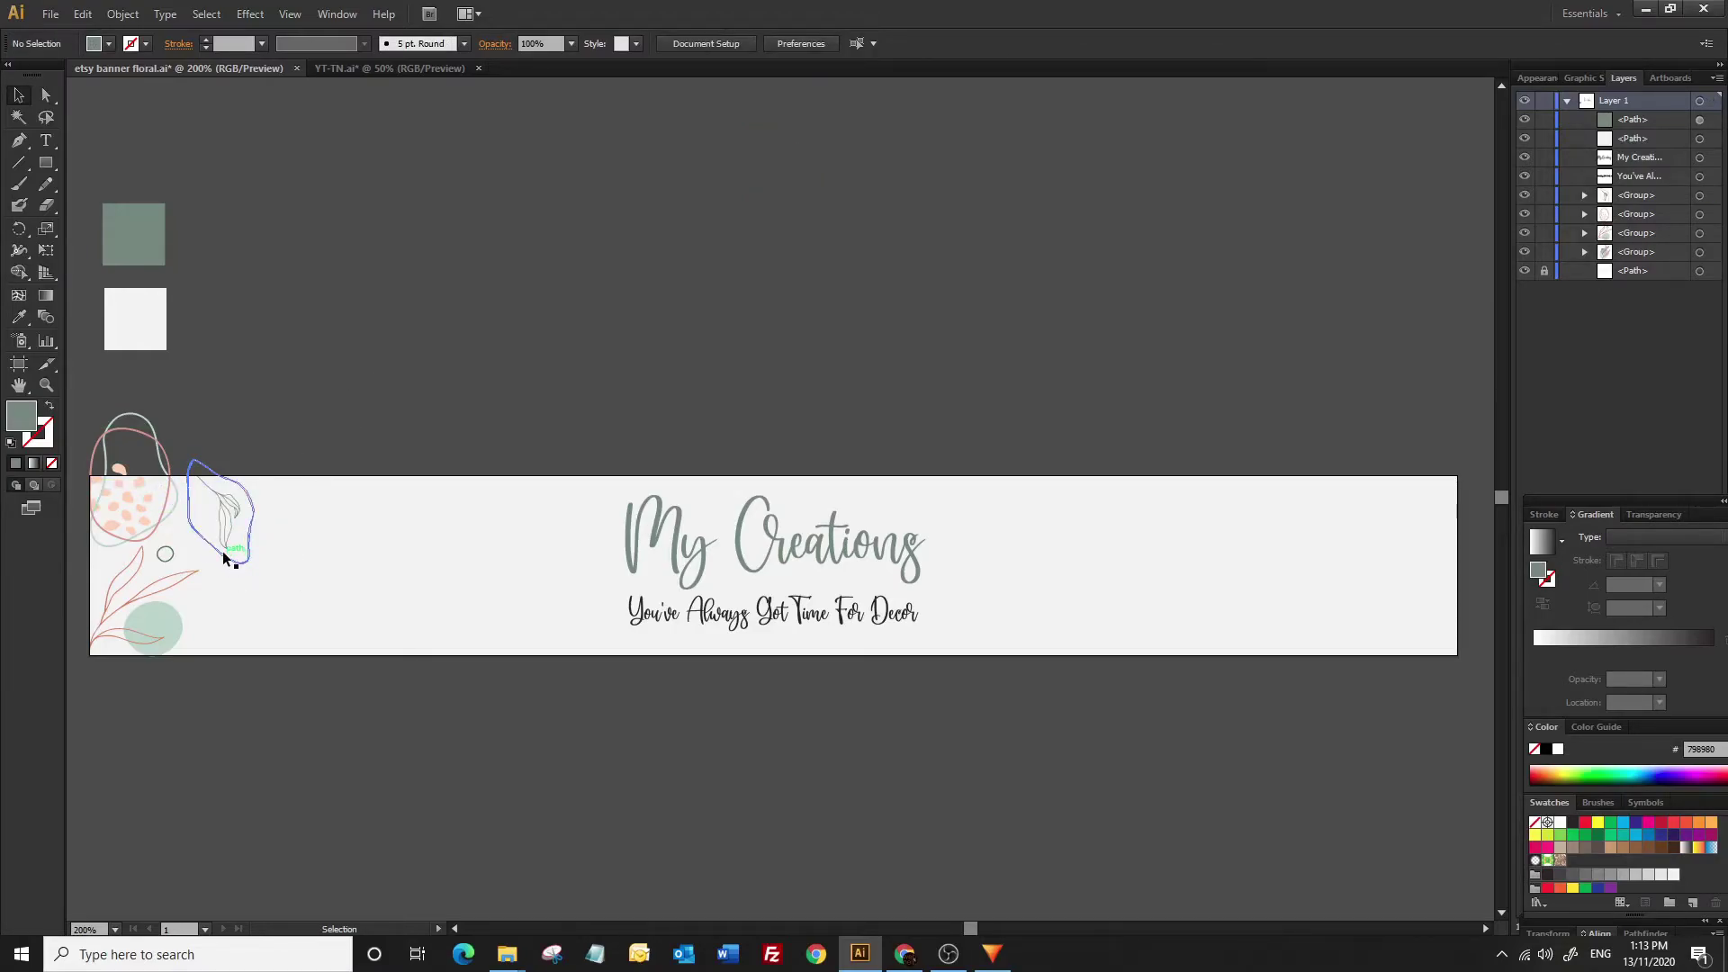
left_click_drag(225, 558, 297, 438)
left_click_drag(158, 510, 396, 401)
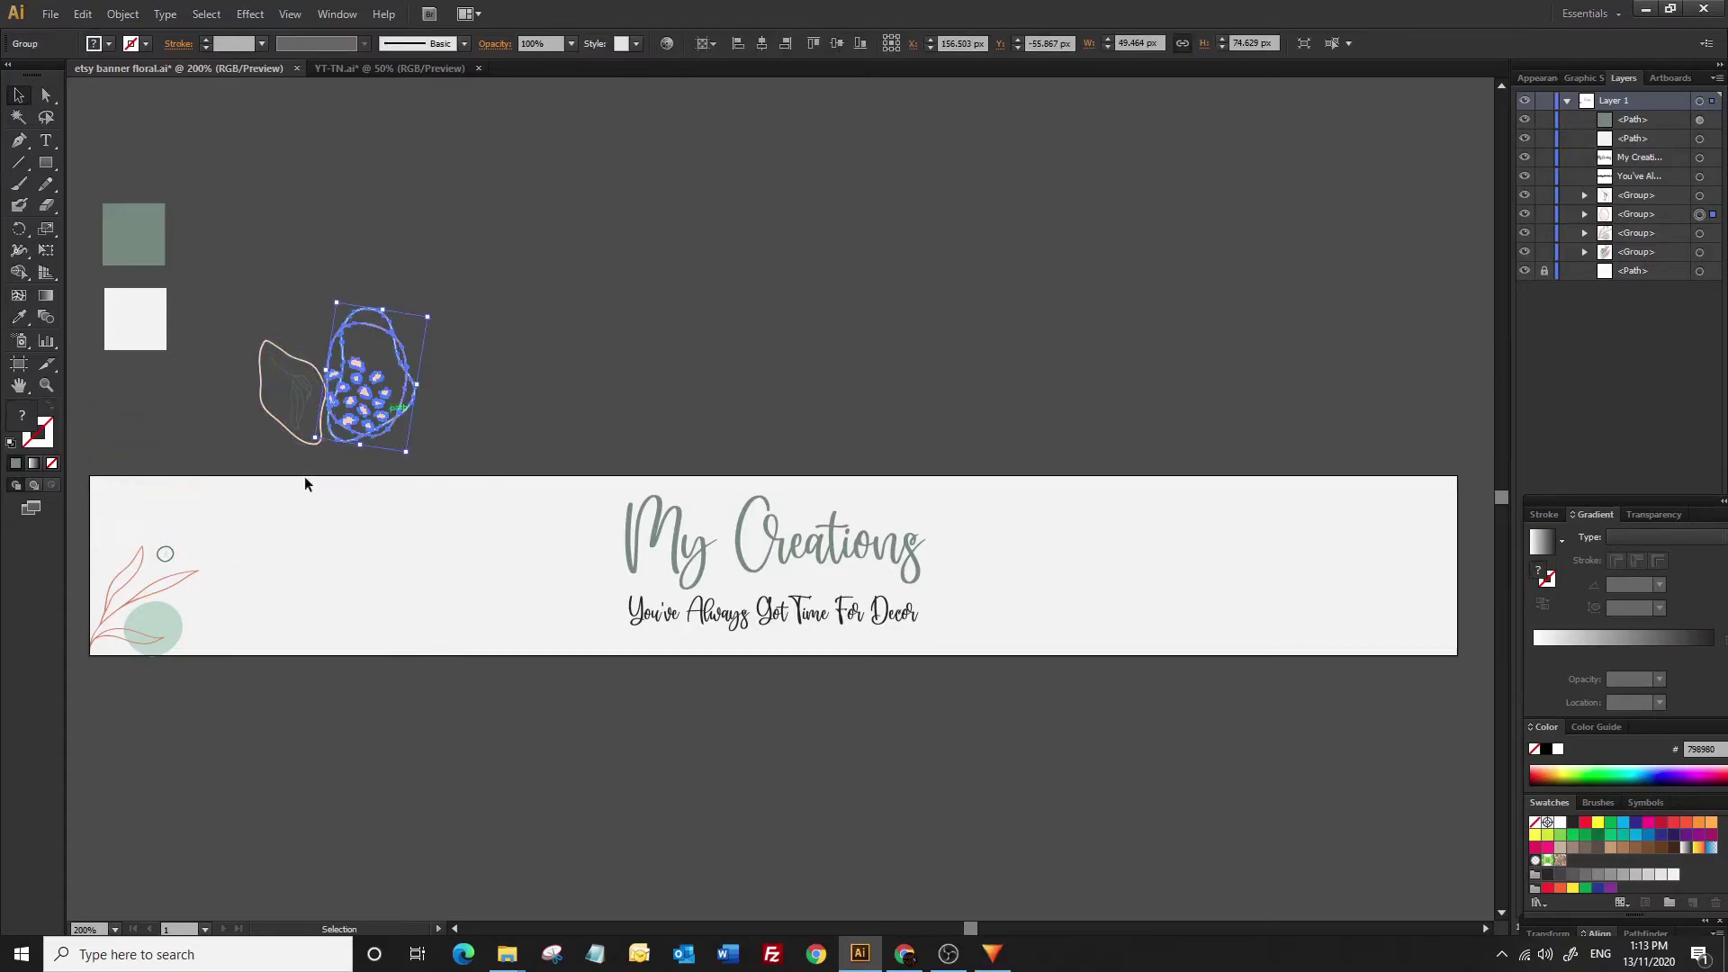
left_click(164, 612)
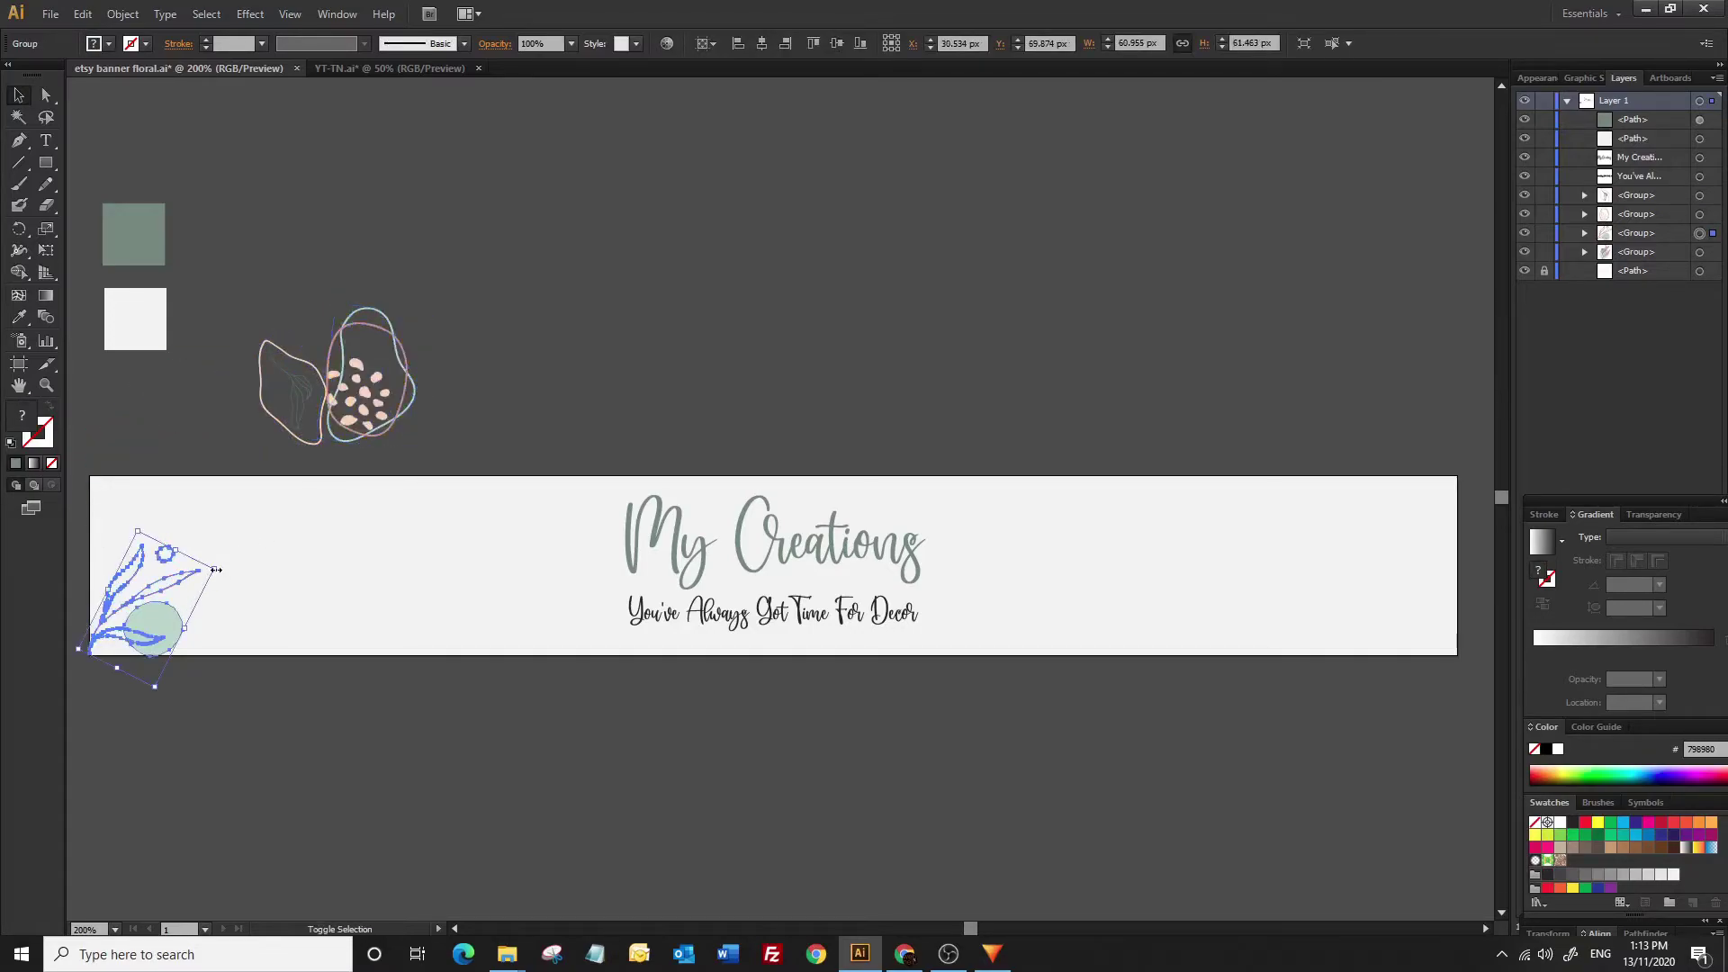
left_click_drag(213, 568, 260, 543)
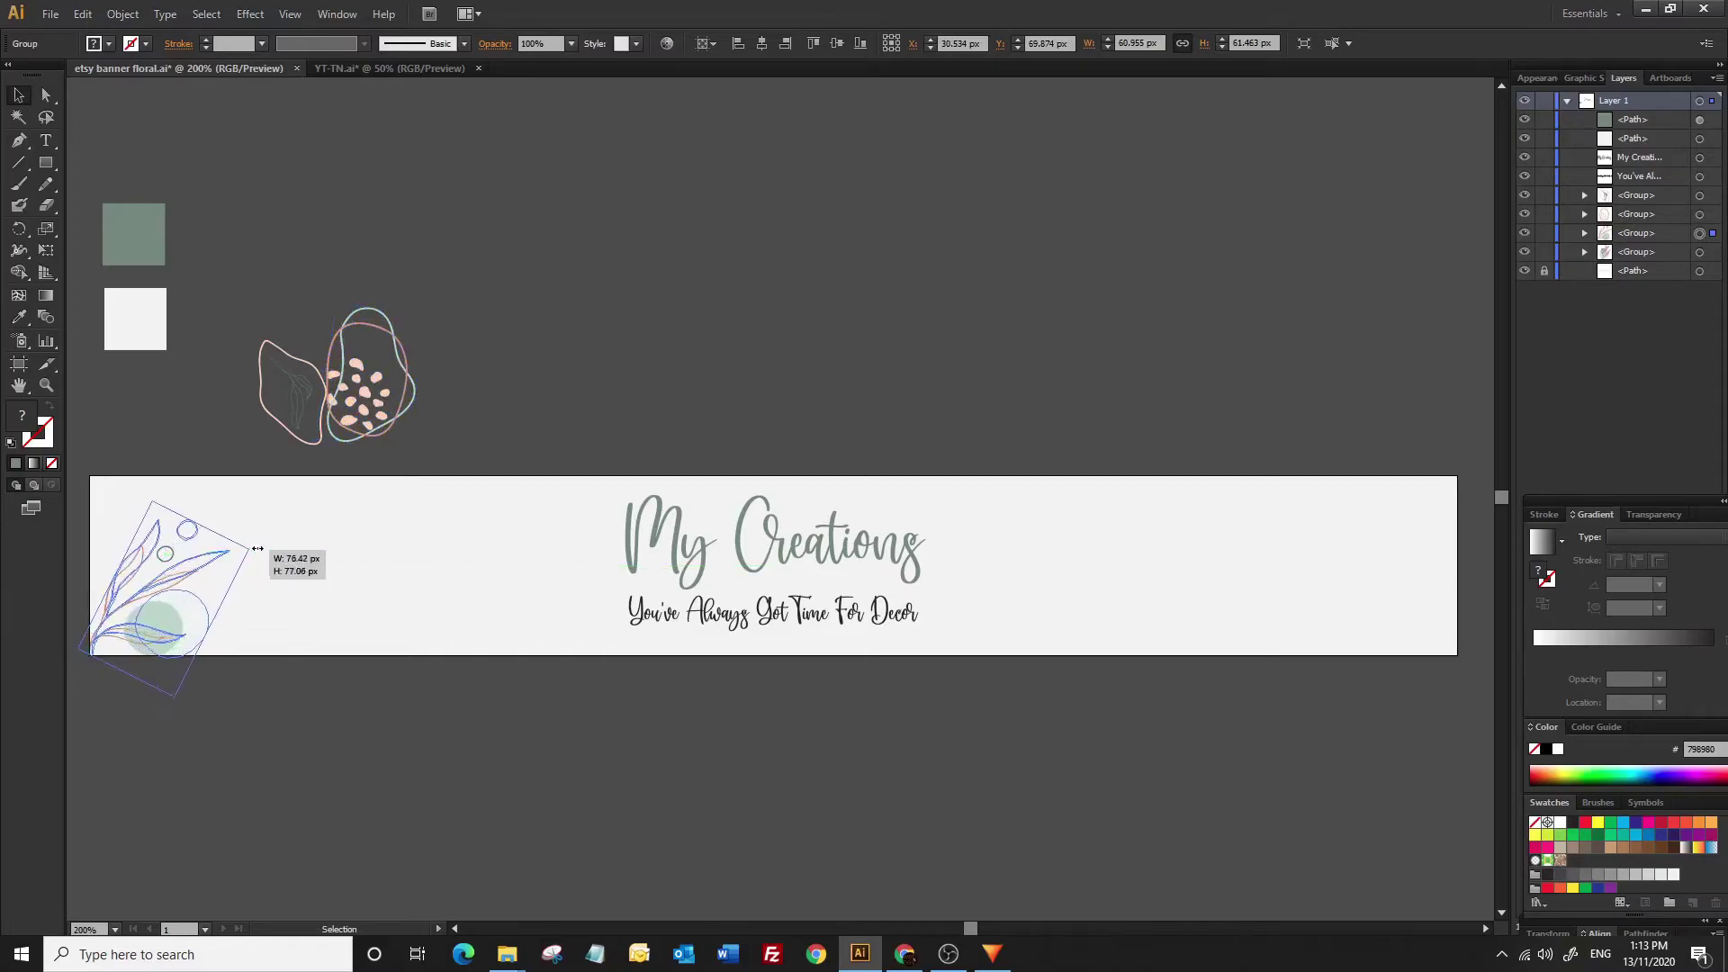
left_click(238, 699)
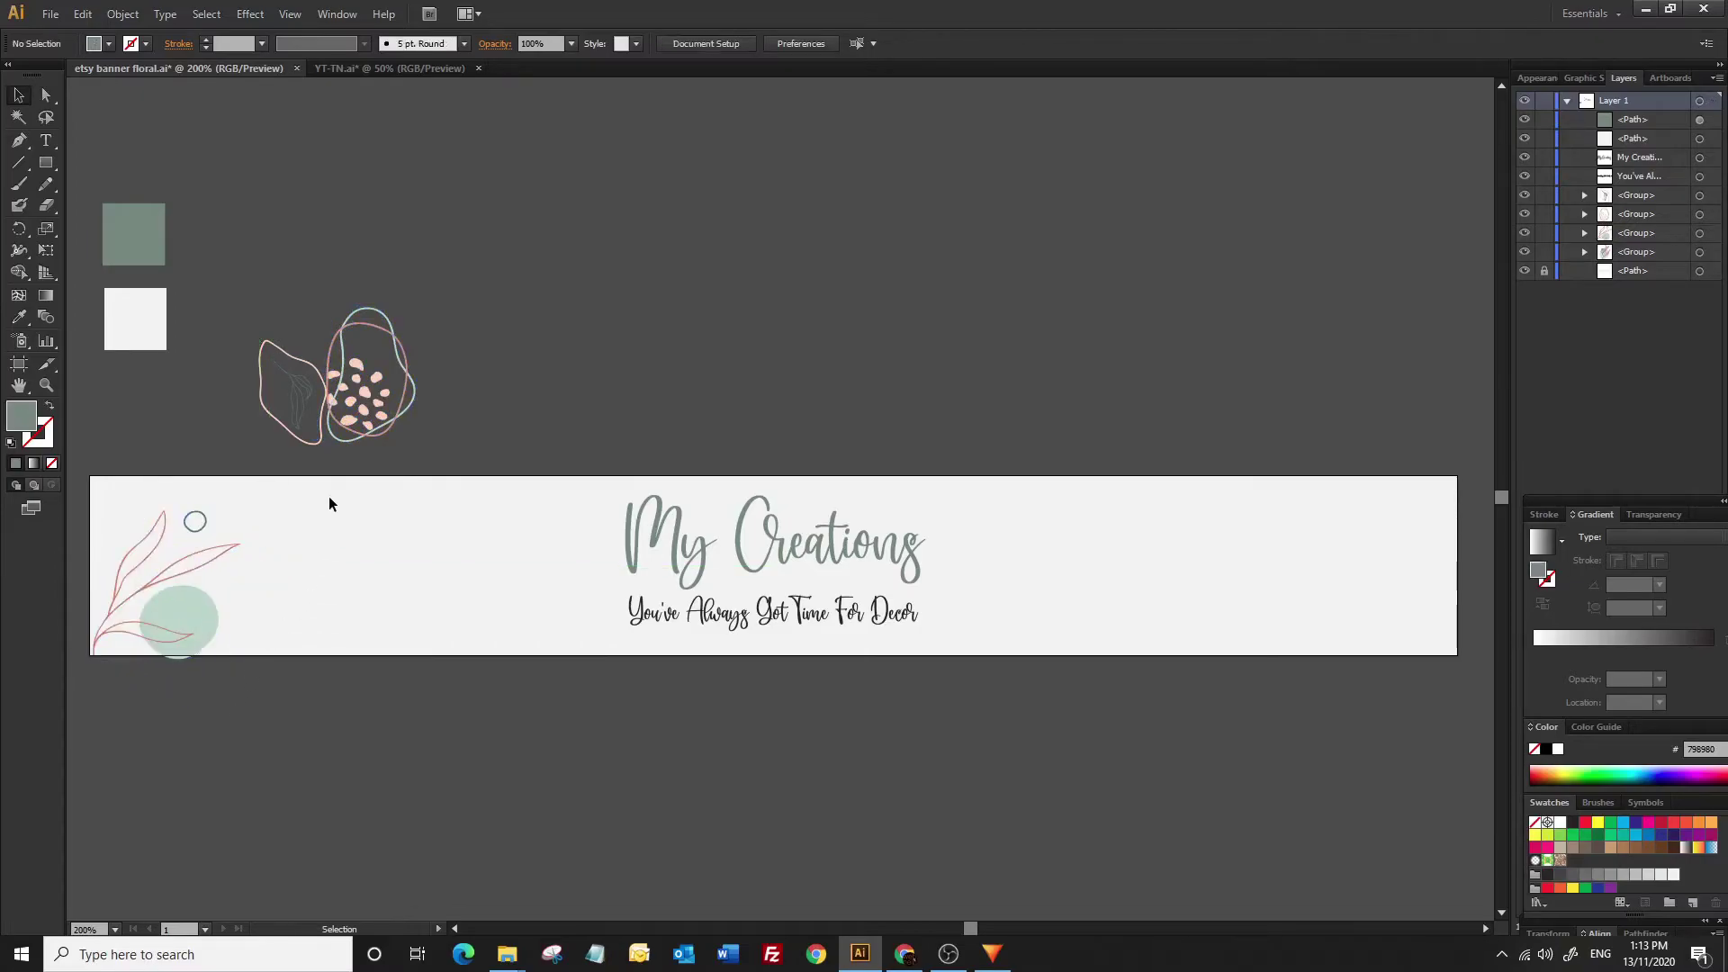
Move the leaf outline and dotted shape onto the banner, rotating the dotted shape clockwise
left_click_drag(309, 442, 270, 551)
mouse_move(373, 431)
left_mouse_down()
mouse_move(272, 675)
mouse_move(278, 652)
left_mouse_up()
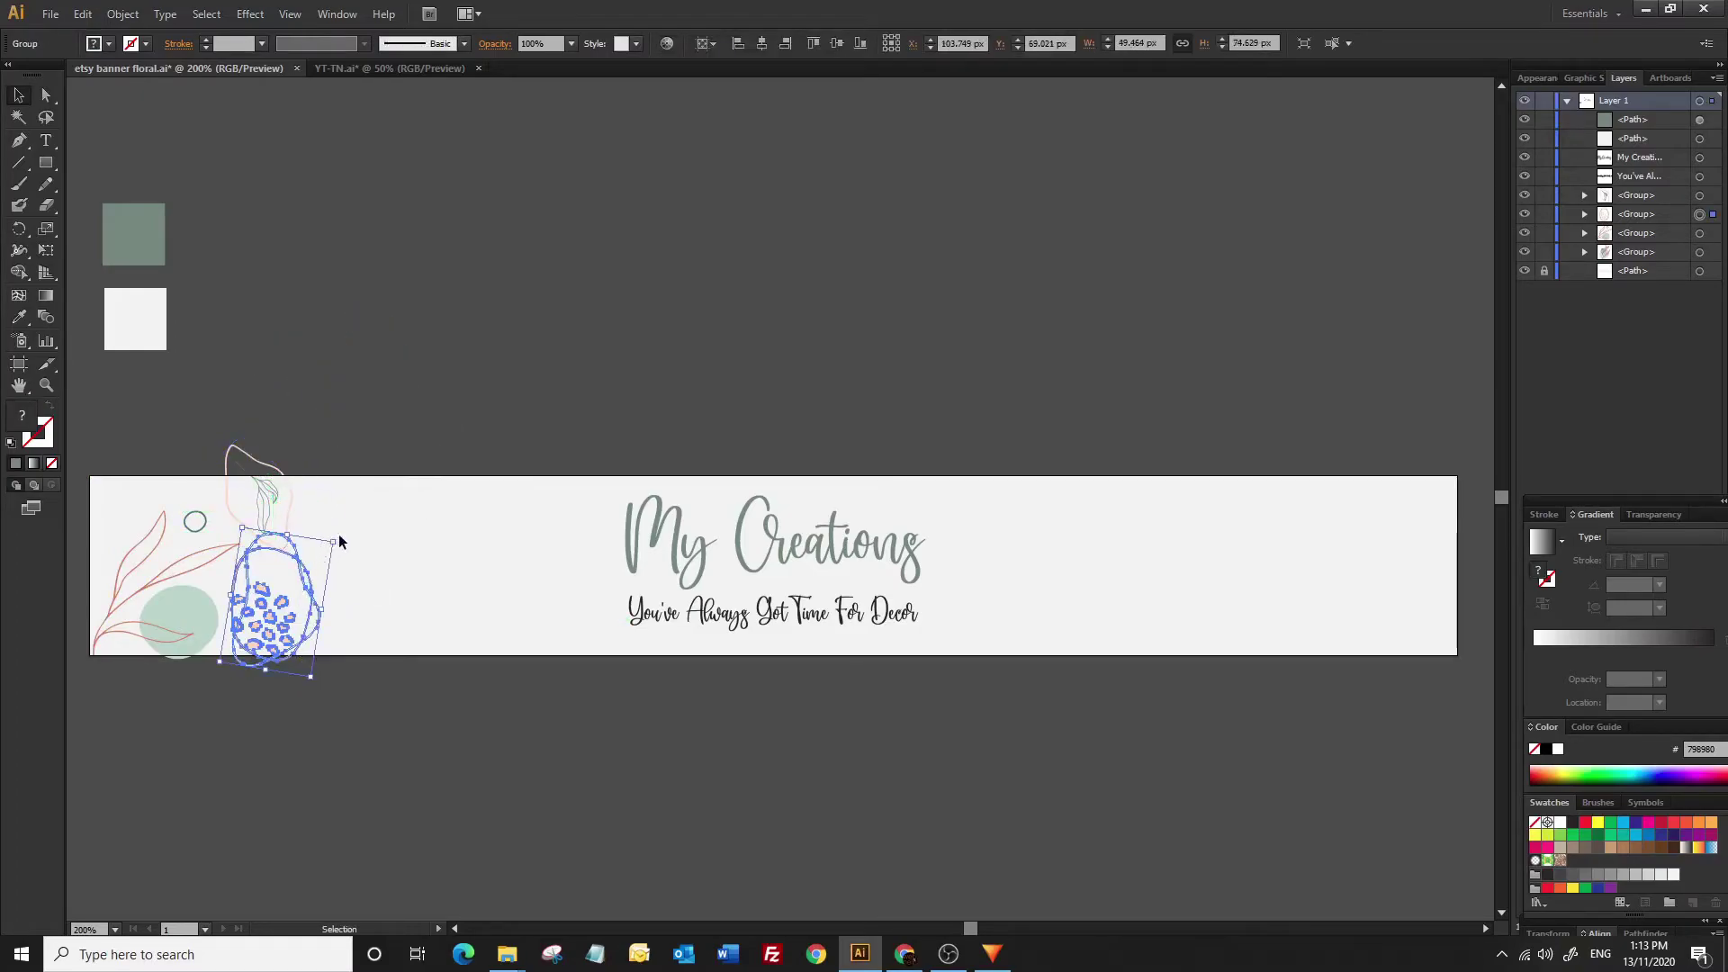
left_click(333, 540)
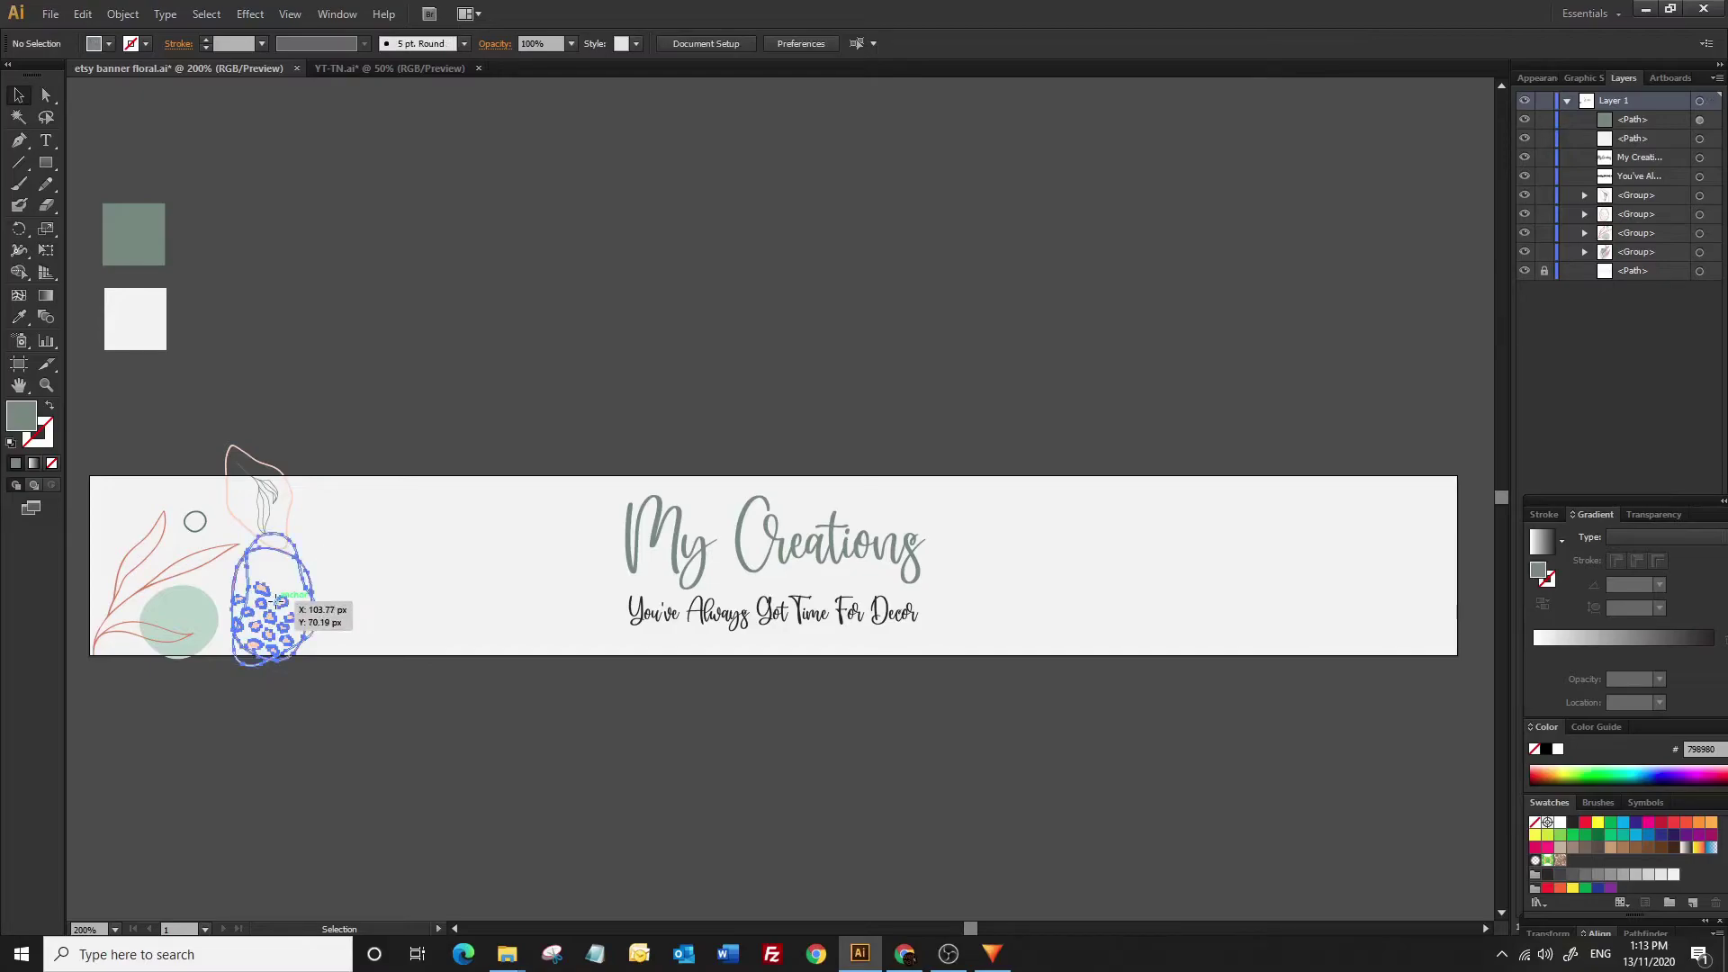
left_click(313, 569)
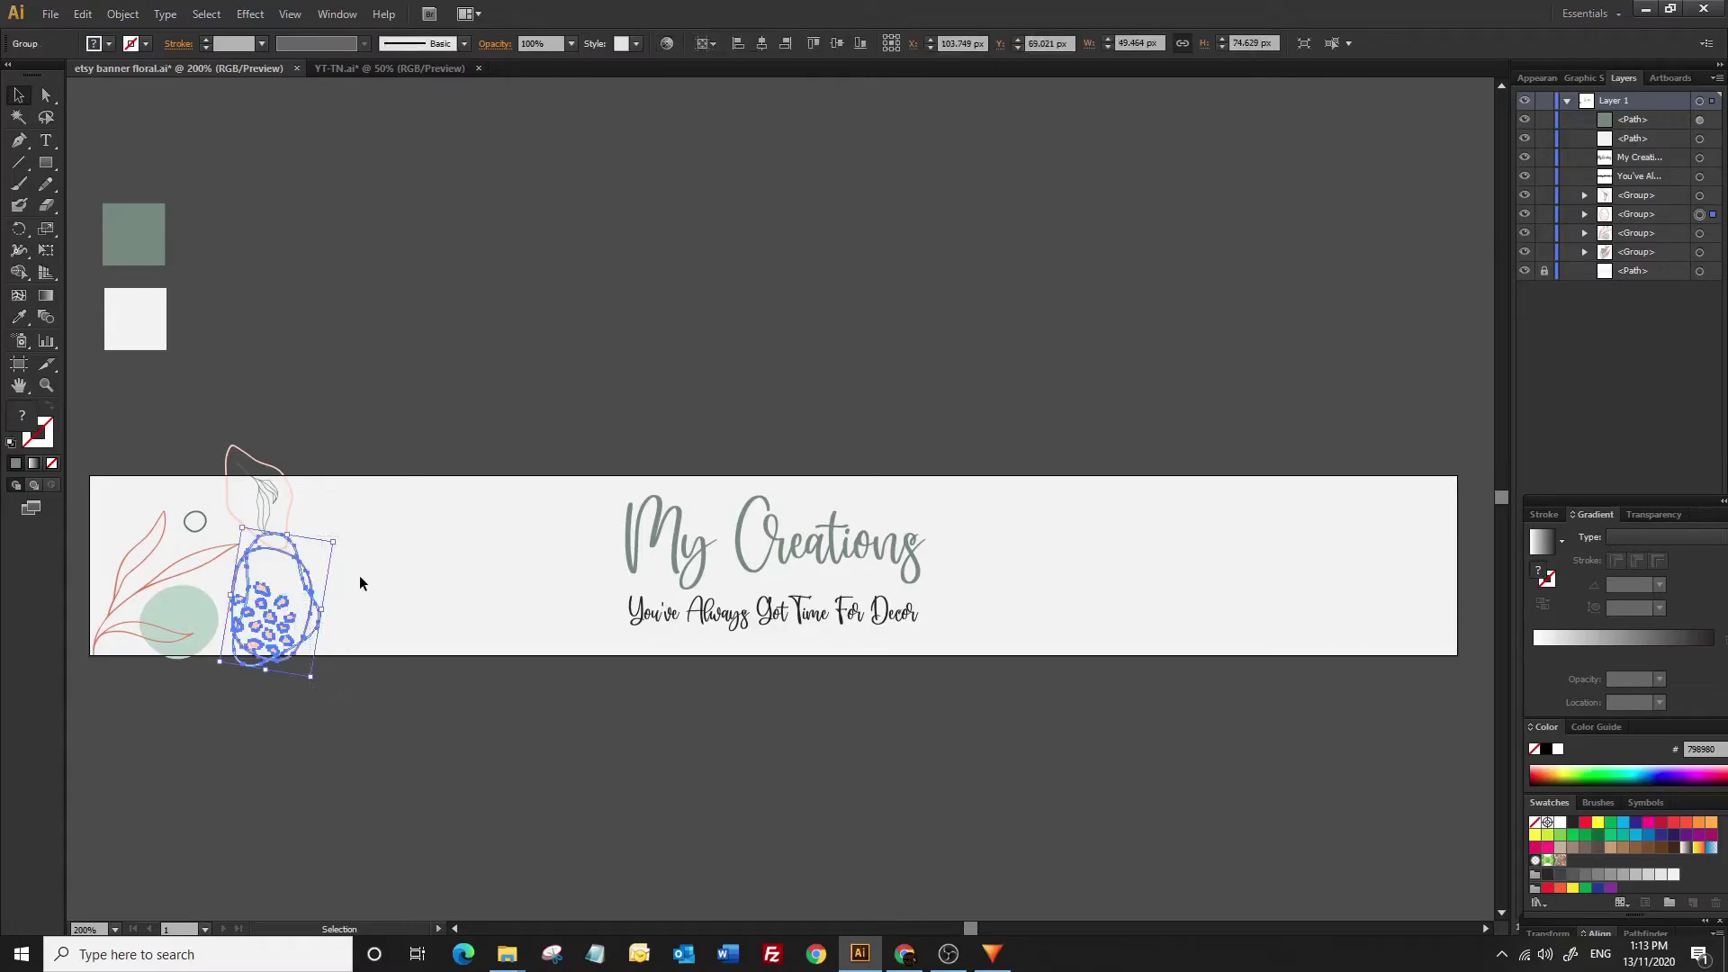
left_click_drag(340, 535, 301, 695)
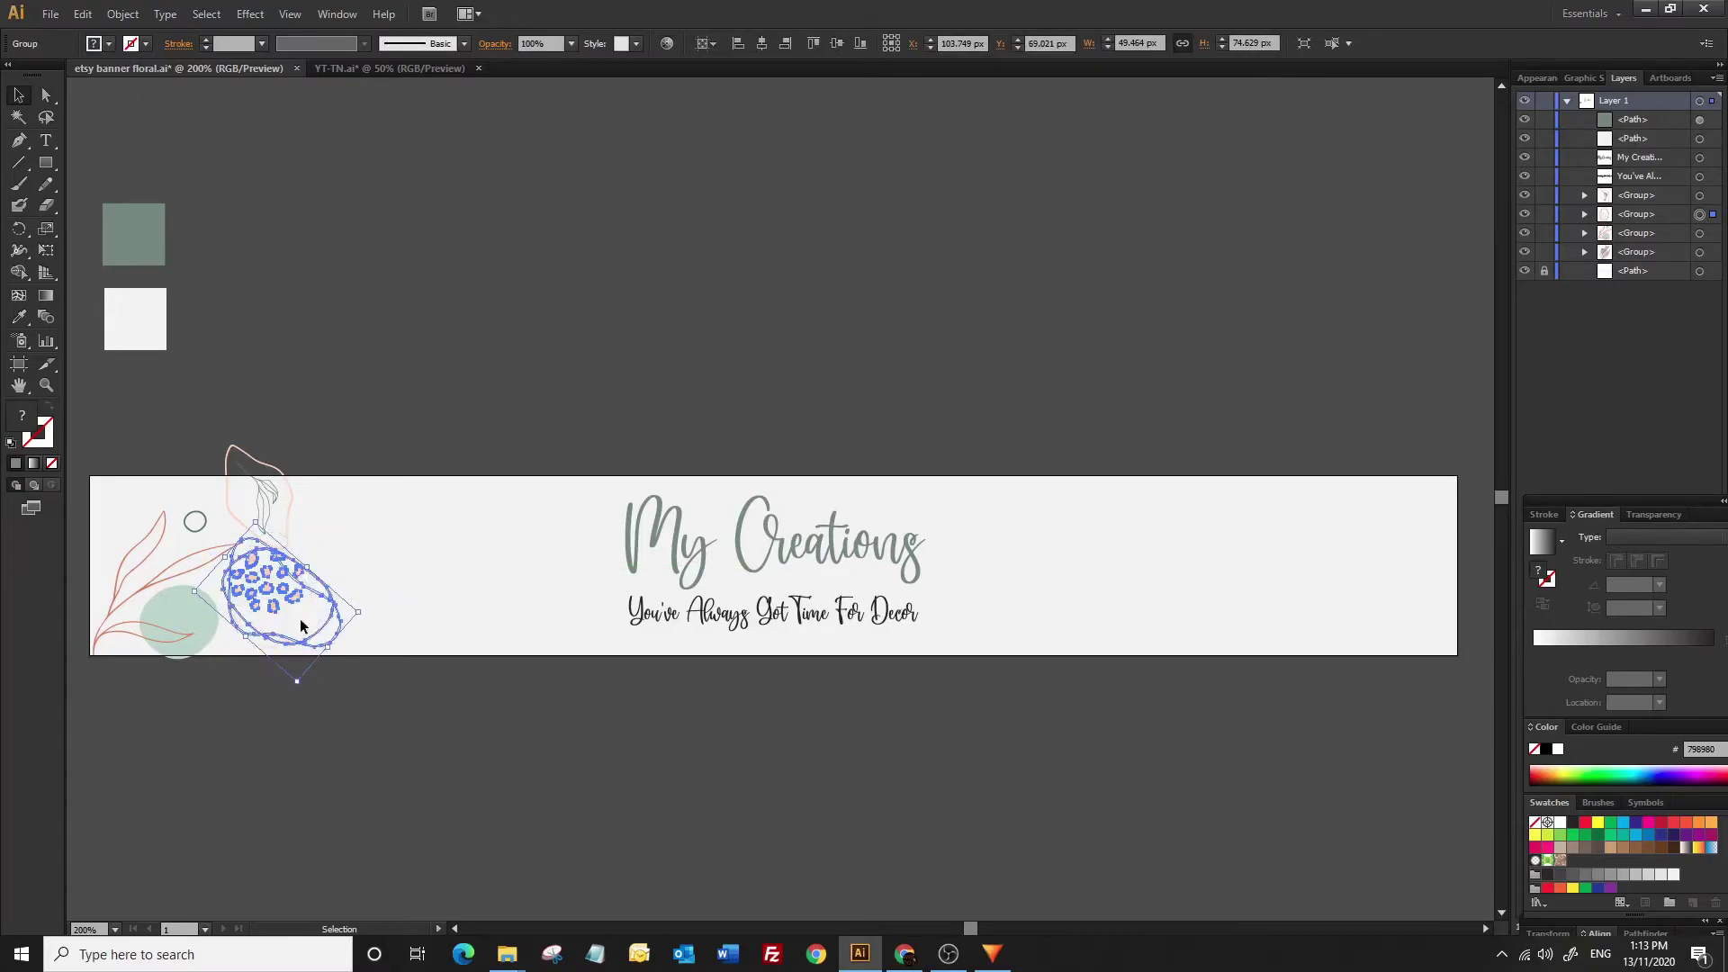
left_click_drag(279, 616, 281, 601)
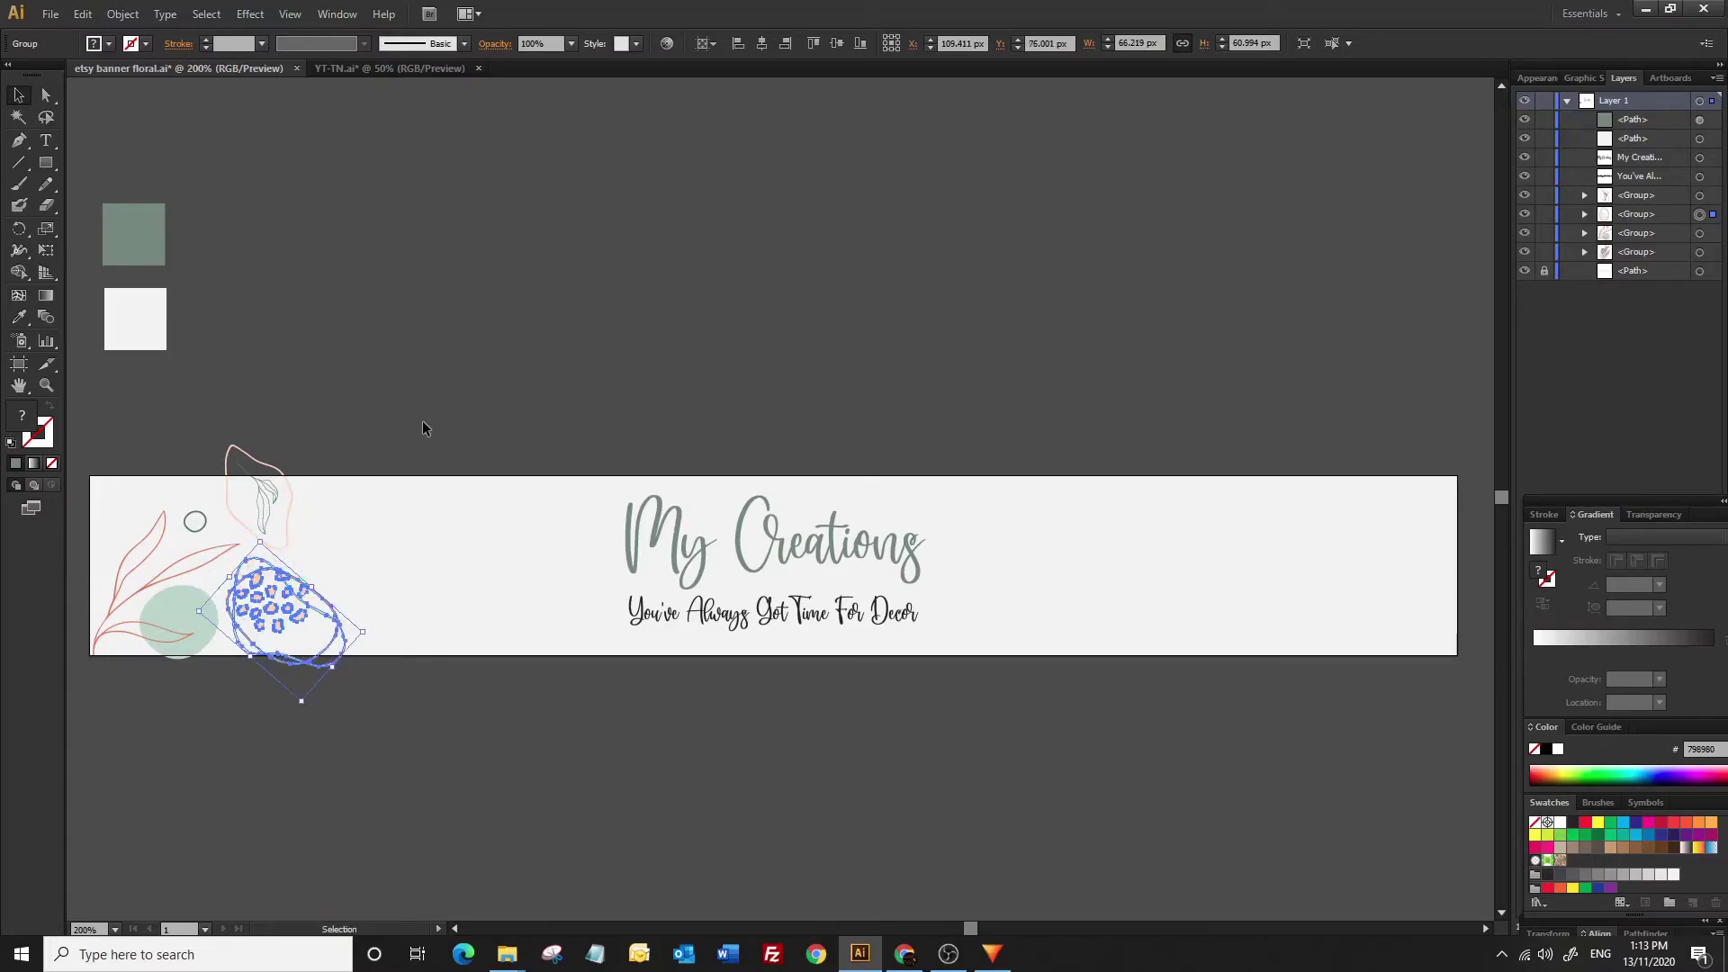
left_click(450, 450)
Duplicate the leaf outline to the banner's left edge and rotate the copy and leaf sprig
left_click_drag(263, 513, 108, 495)
left_click(335, 394)
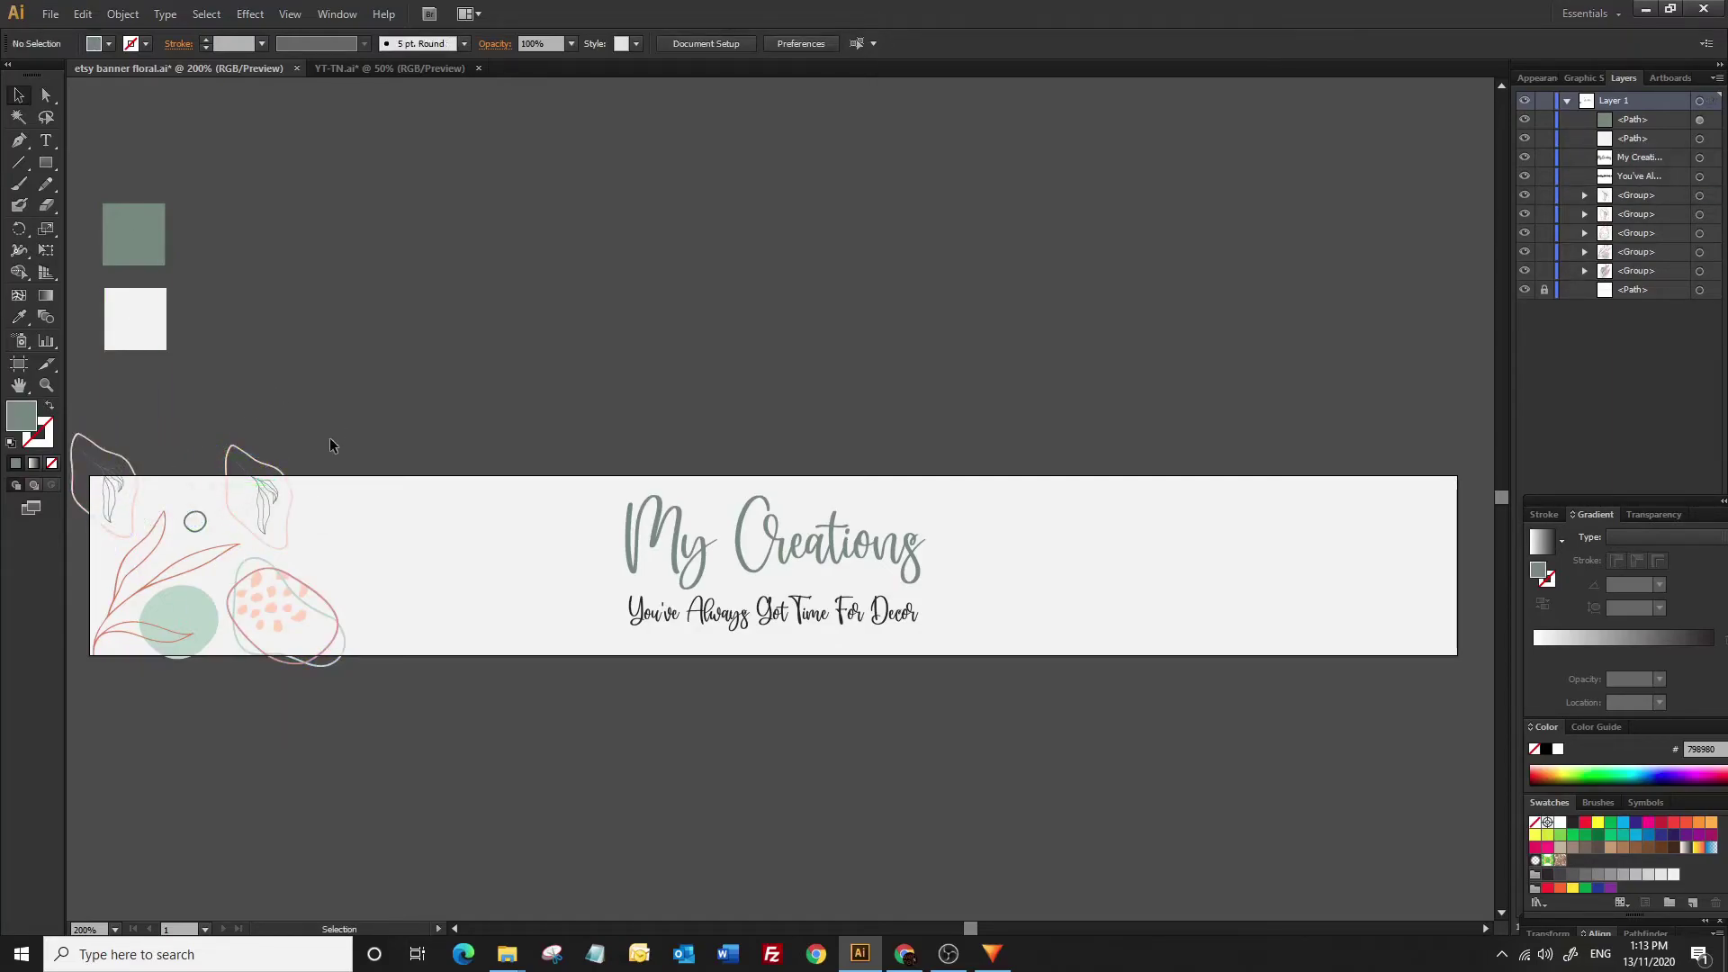
left_click(112, 495)
mouse_move(142, 517)
left_mouse_down()
mouse_move(135, 546)
mouse_move(180, 470)
mouse_move(108, 494)
left_mouse_up()
left_click(399, 402)
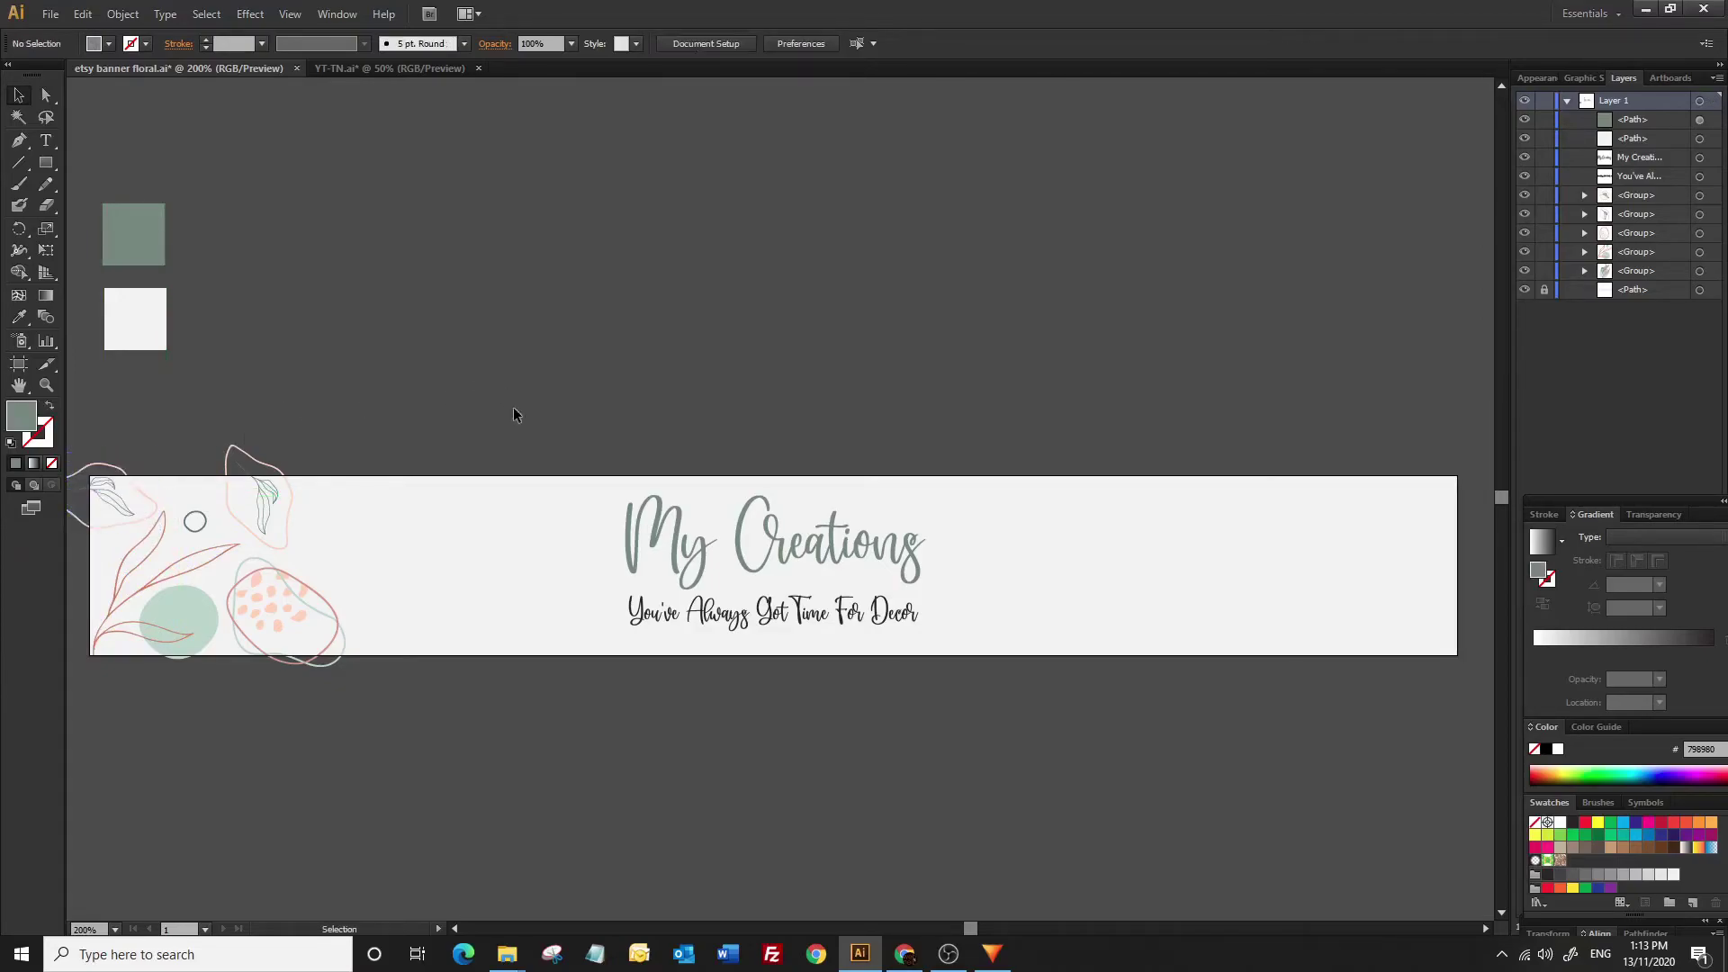
left_click_drag(101, 606, 100, 609)
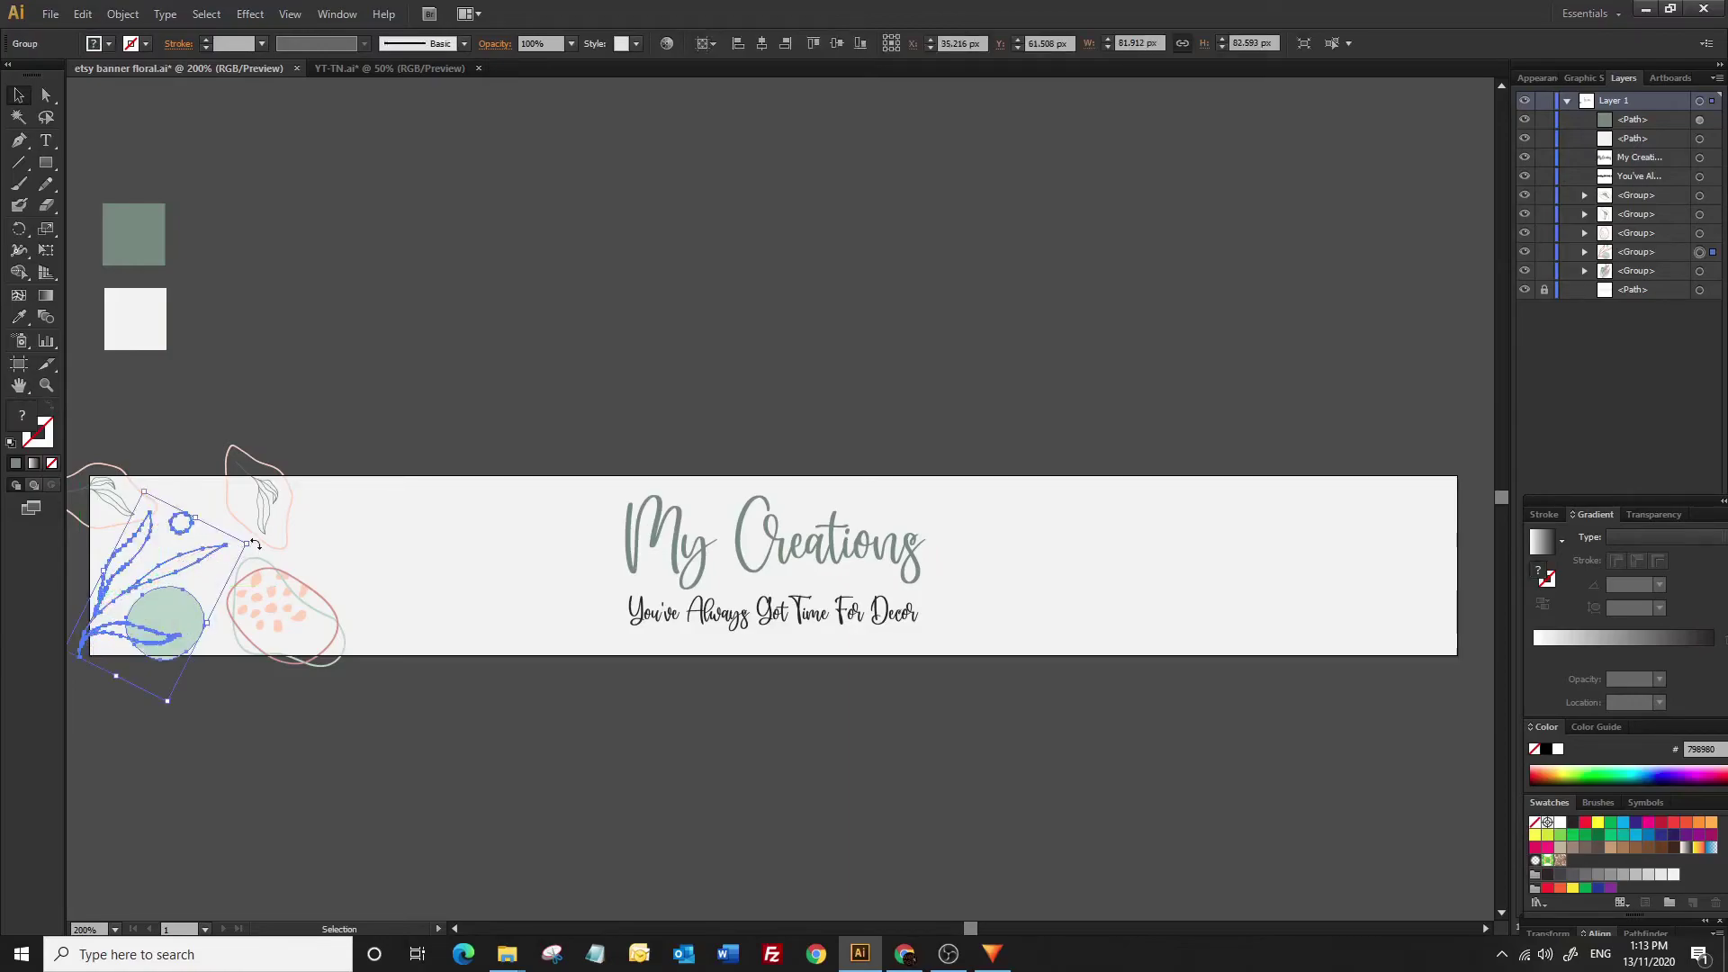
left_click_drag(256, 544, 270, 551)
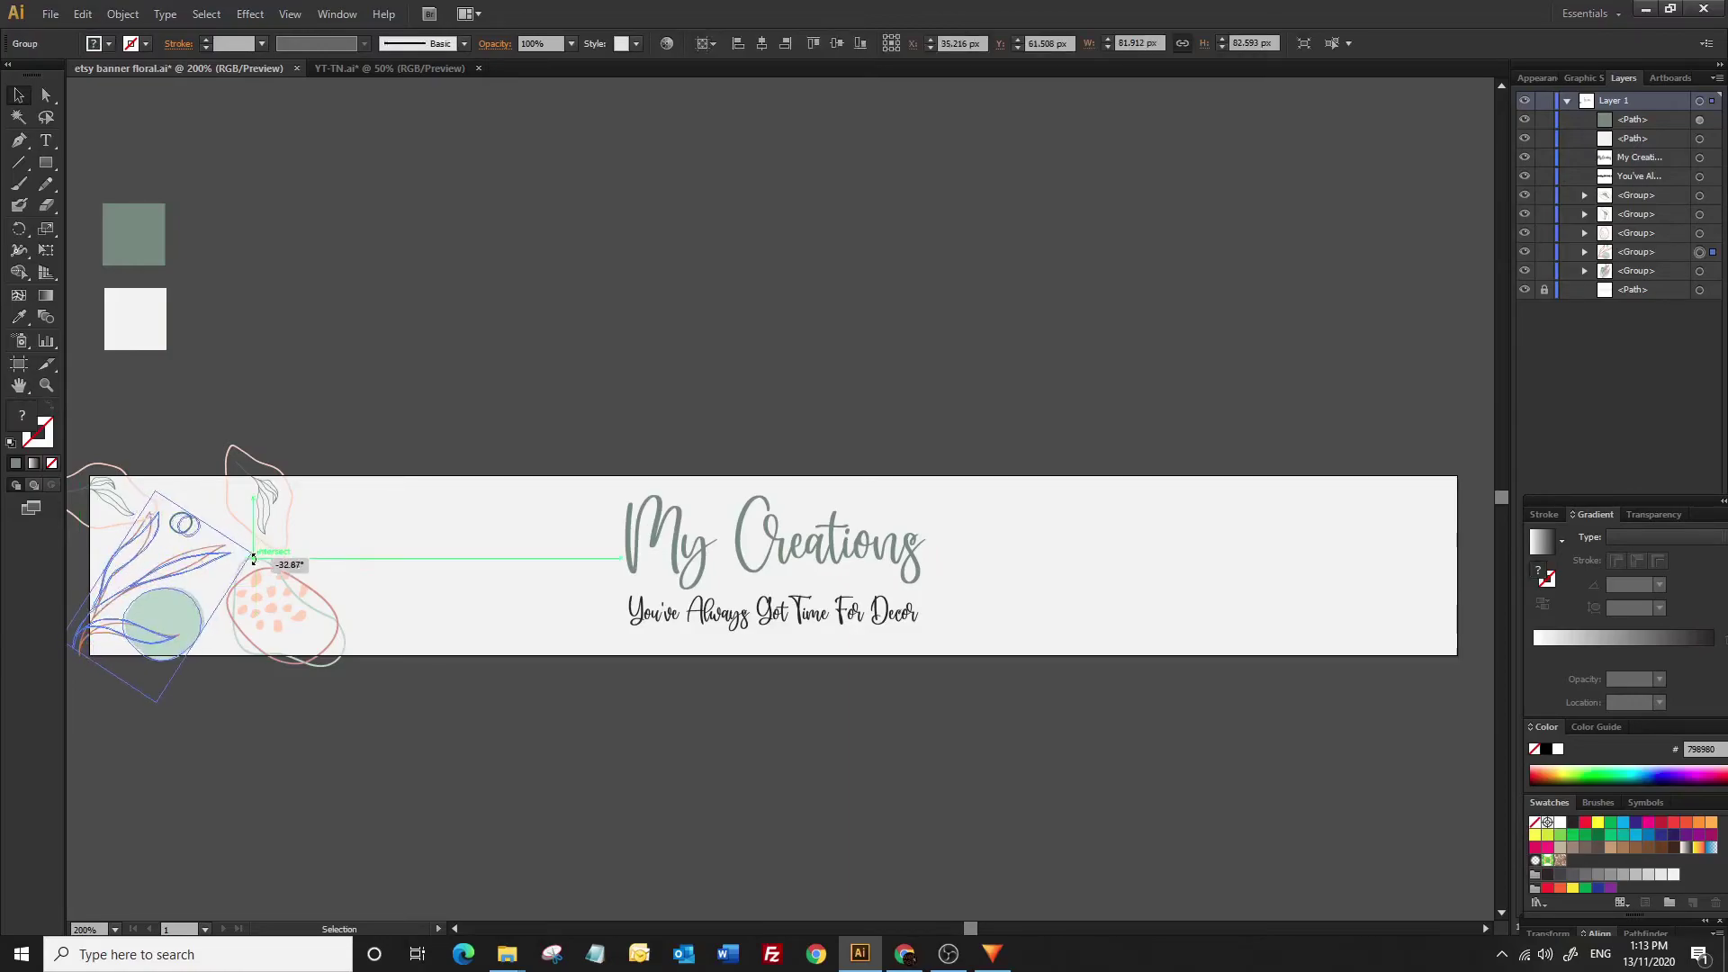
left_click(351, 497)
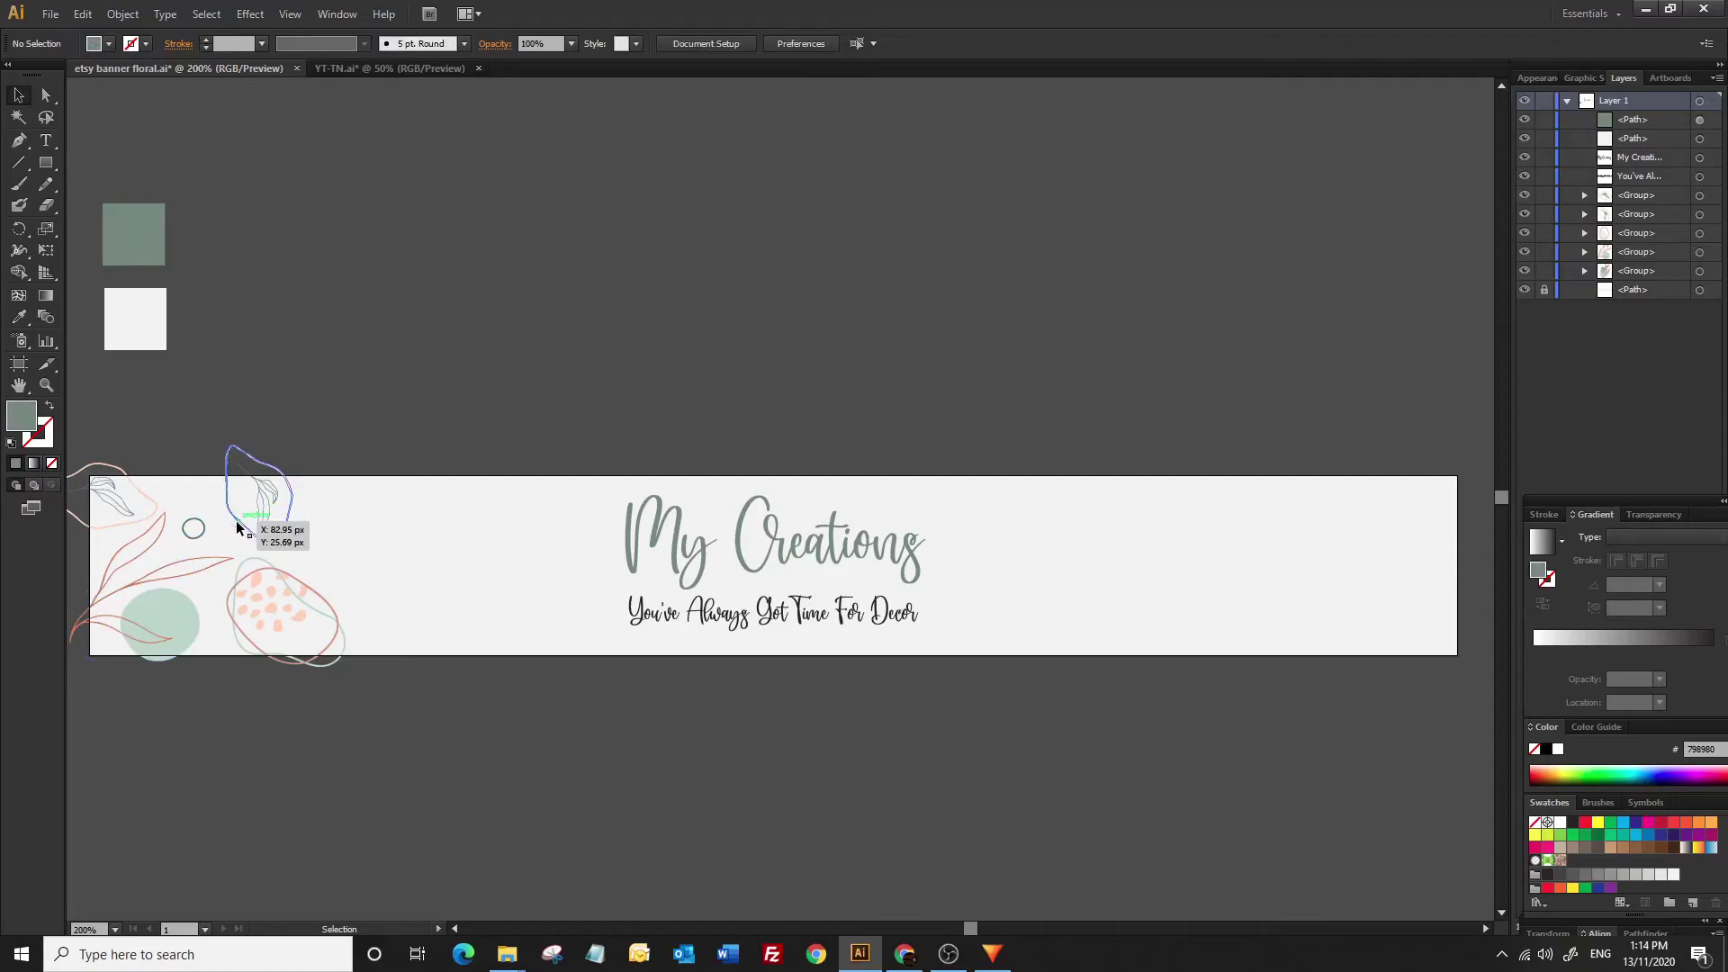
Shift the upper leaf down and left and enlarge the spotted pebble shape
left_click_drag(238, 527, 217, 537)
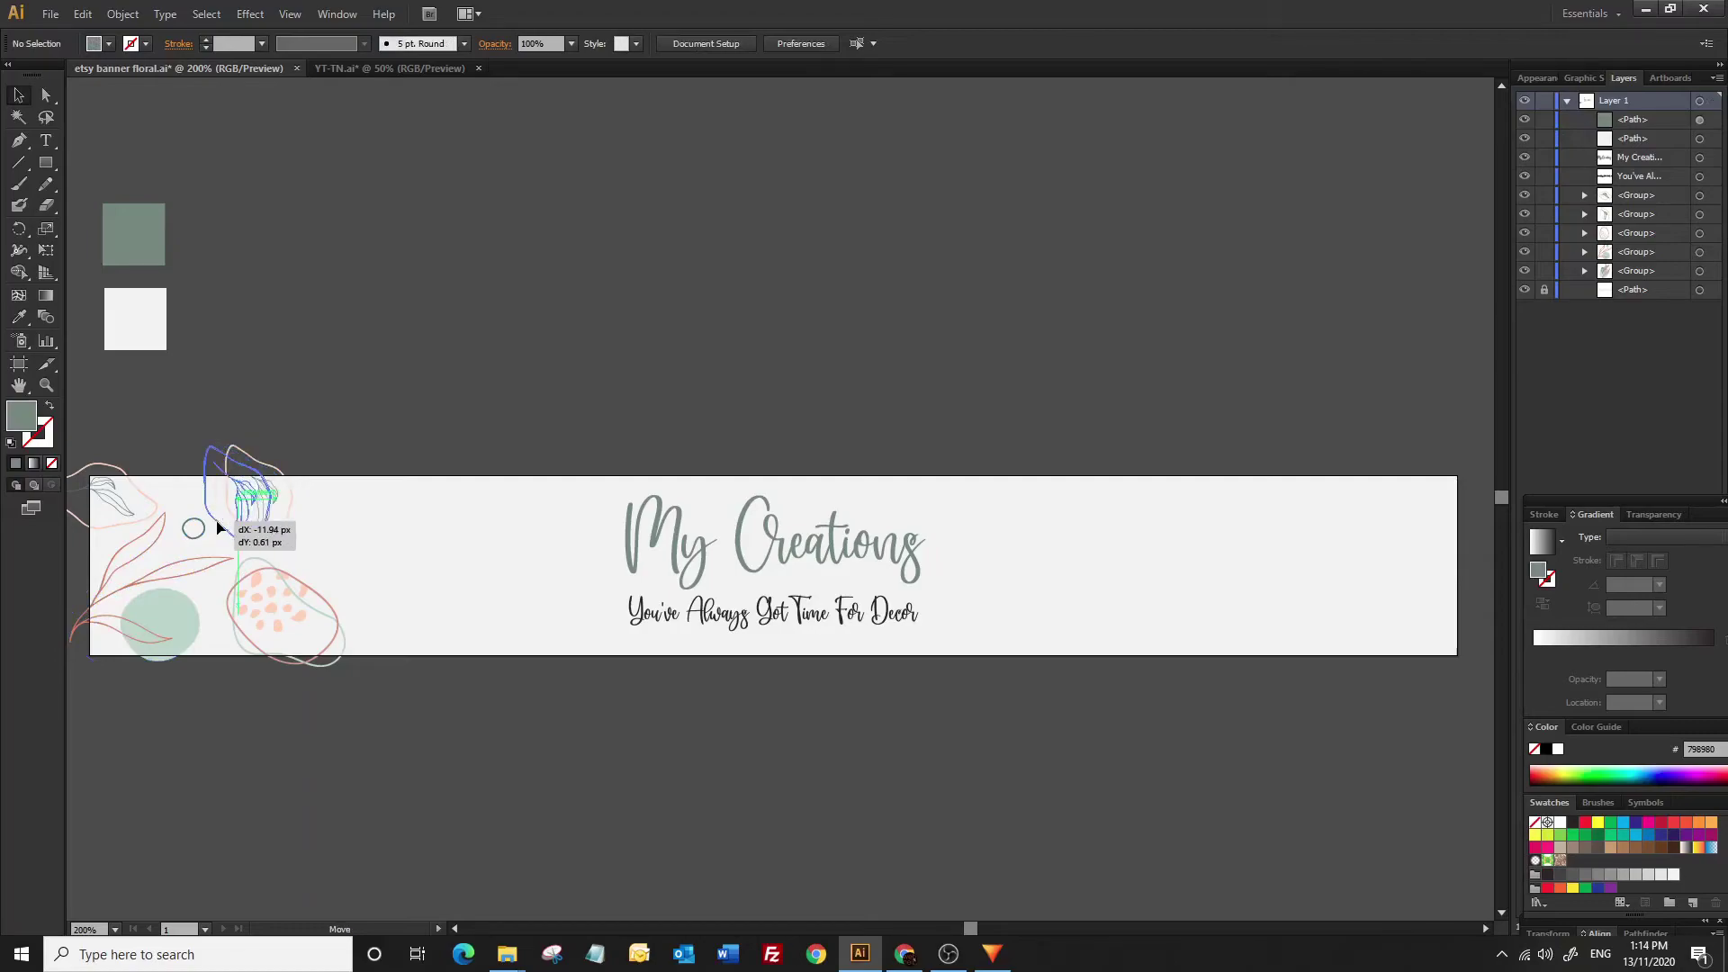
left_click(240, 615)
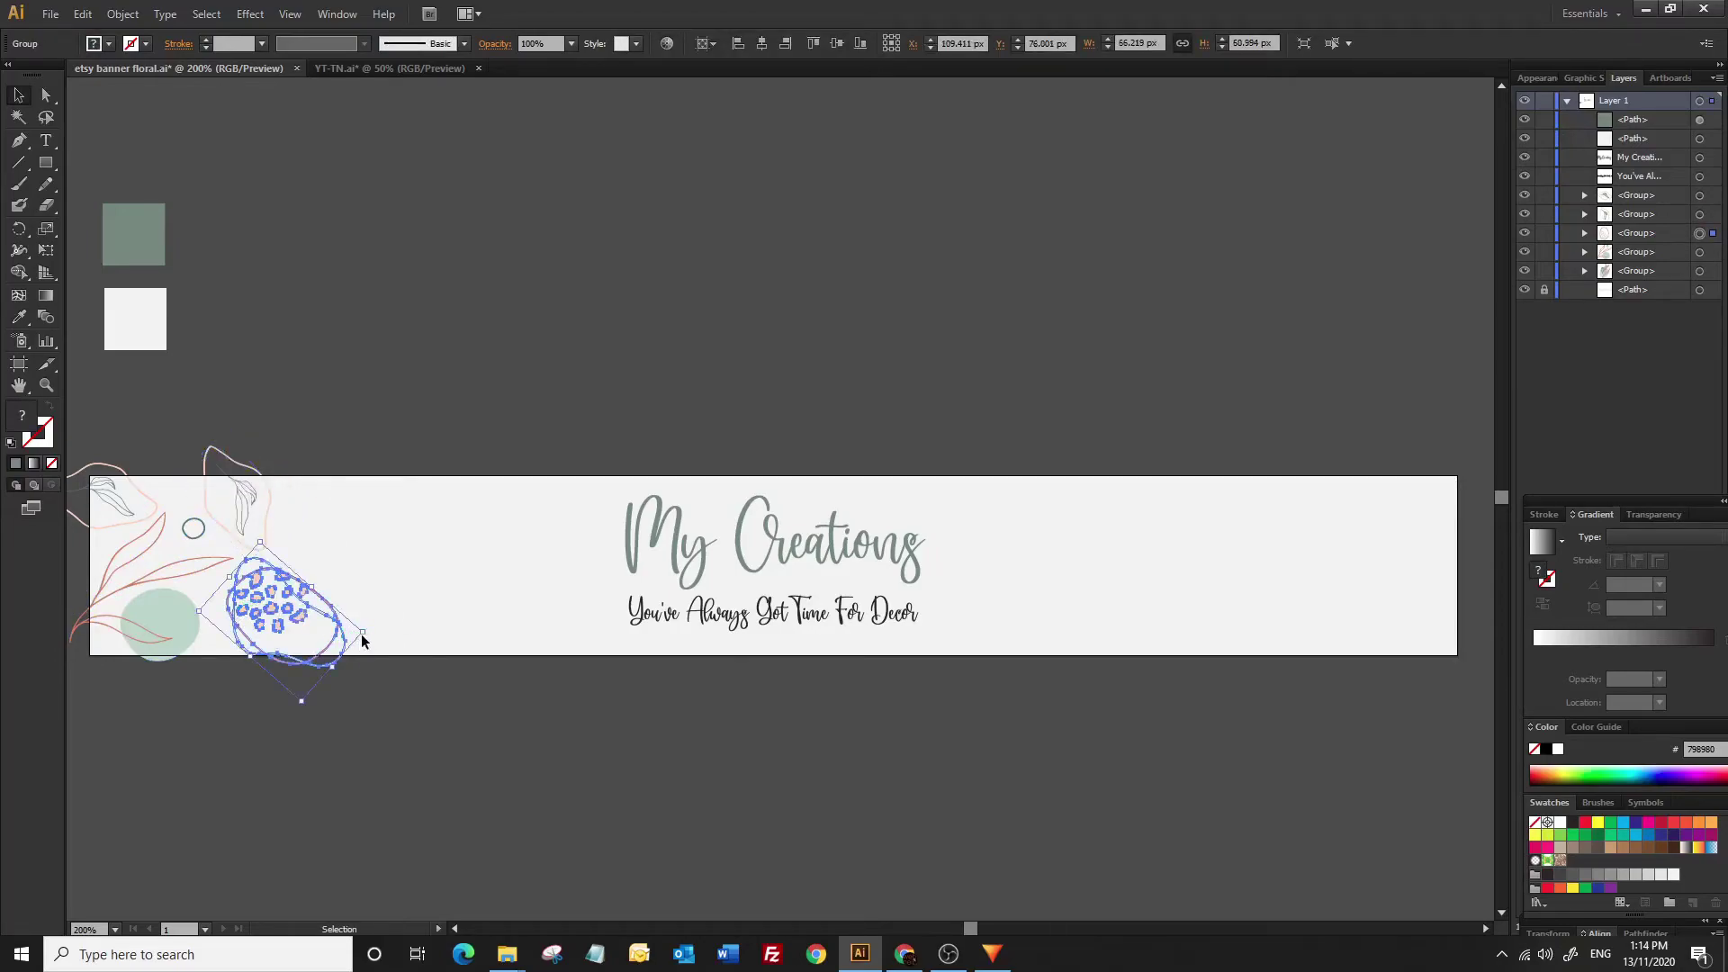
left_click(360, 628)
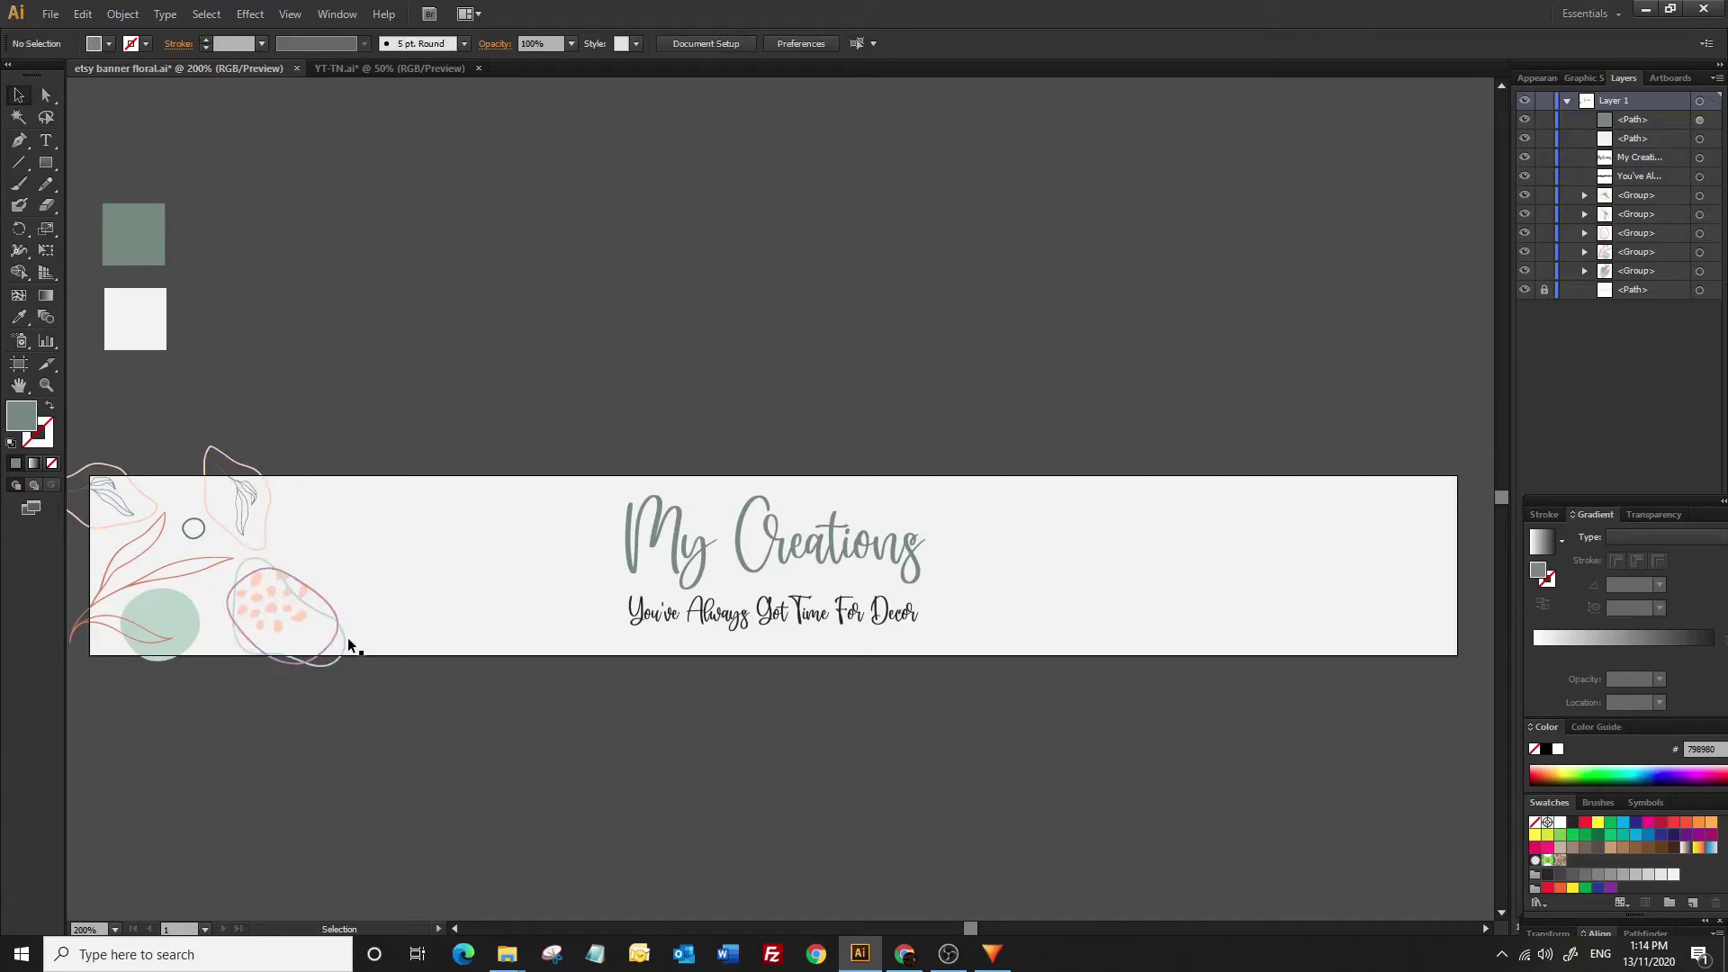
left_click(338, 644)
mouse_move(355, 648)
left_mouse_down()
mouse_move(387, 632)
mouse_move(291, 625)
left_mouse_up()
left_click(391, 609)
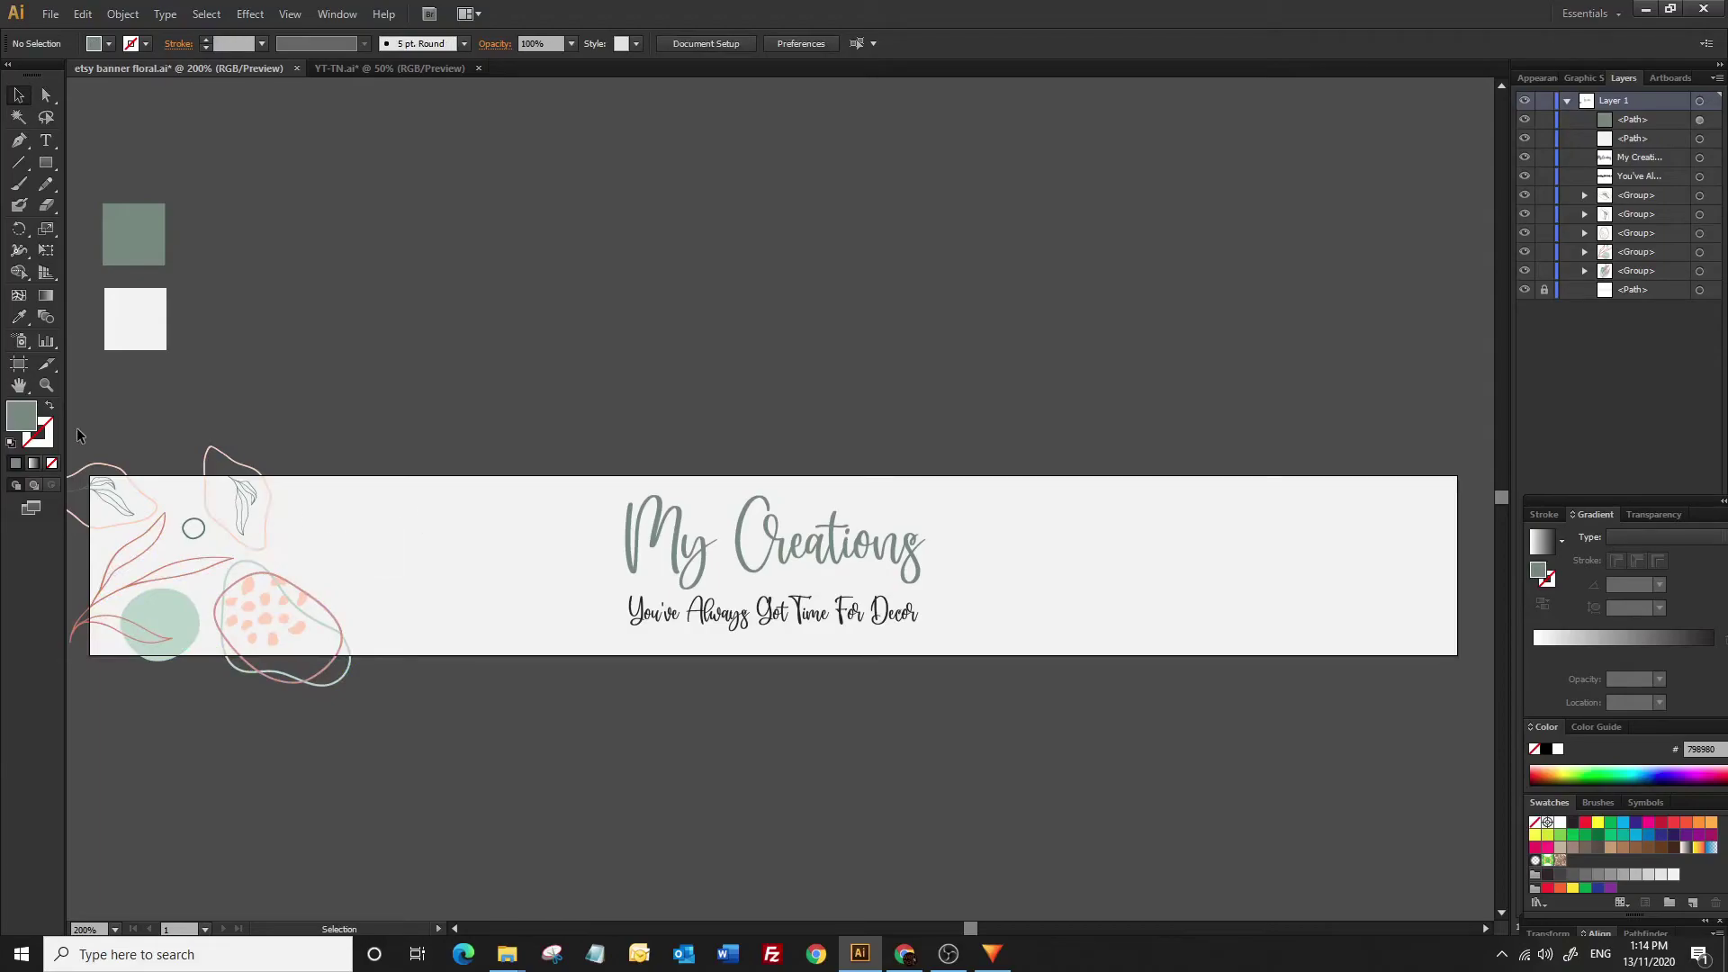
left_click_drag(70, 426, 331, 691)
Make a vertically reflected copy of the floral cluster and place it at the banner's right end
right_click(283, 641)
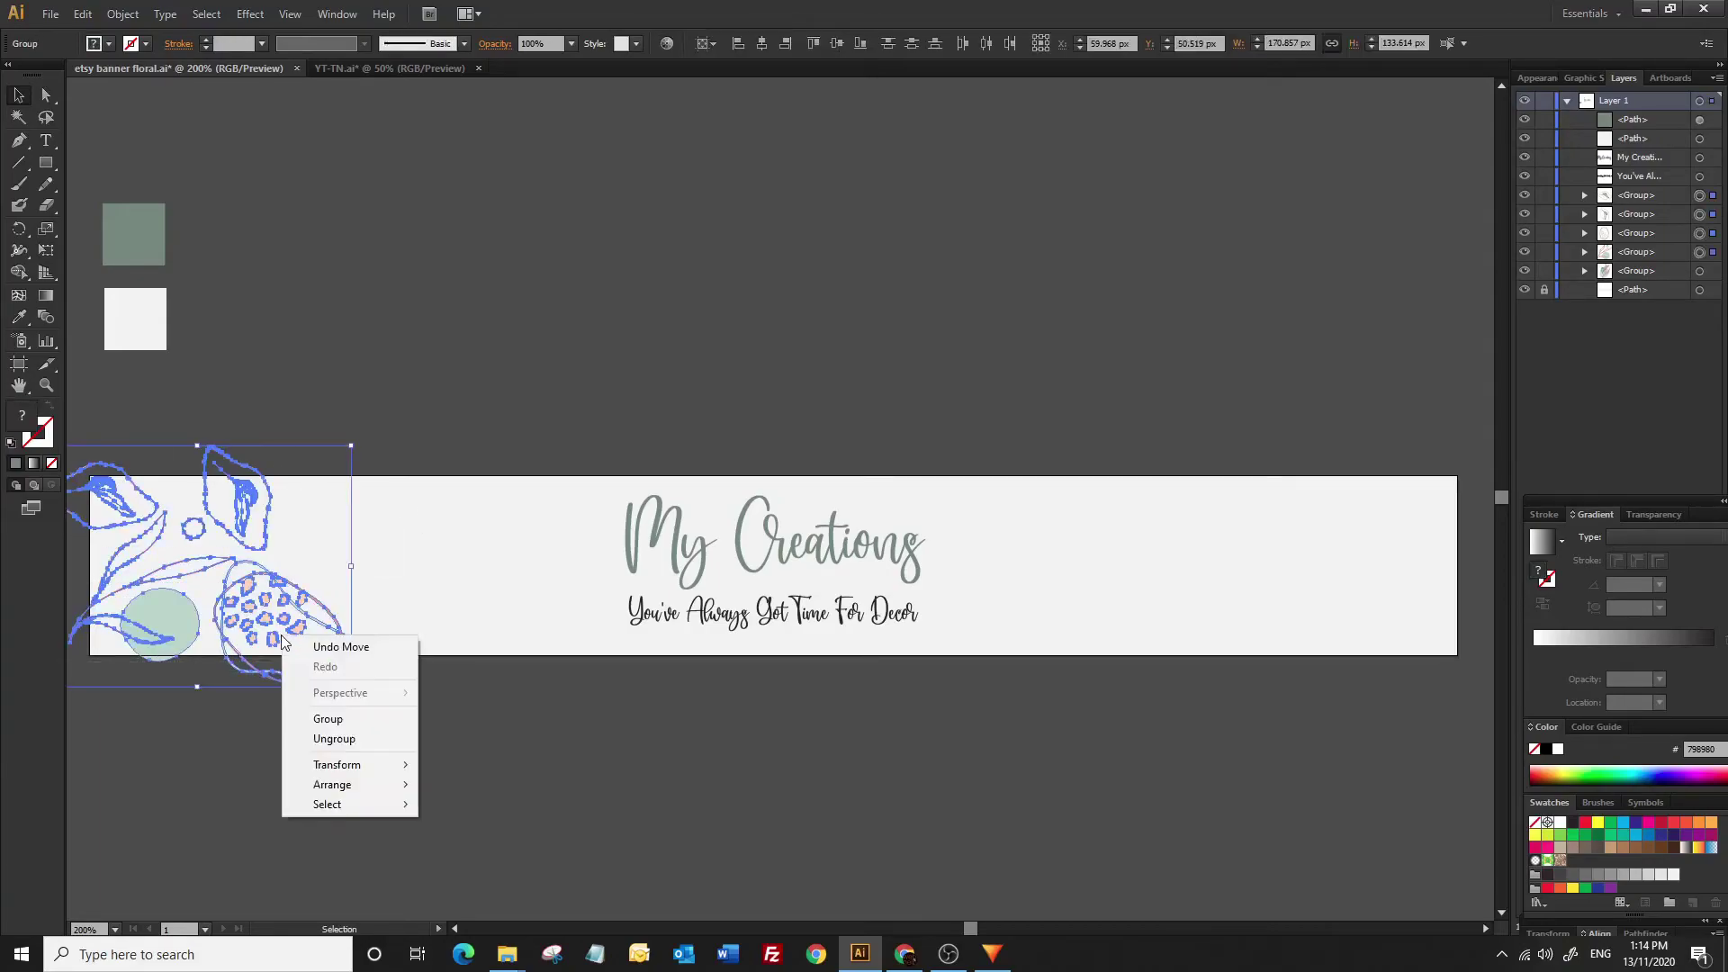
mouse_move(338, 764)
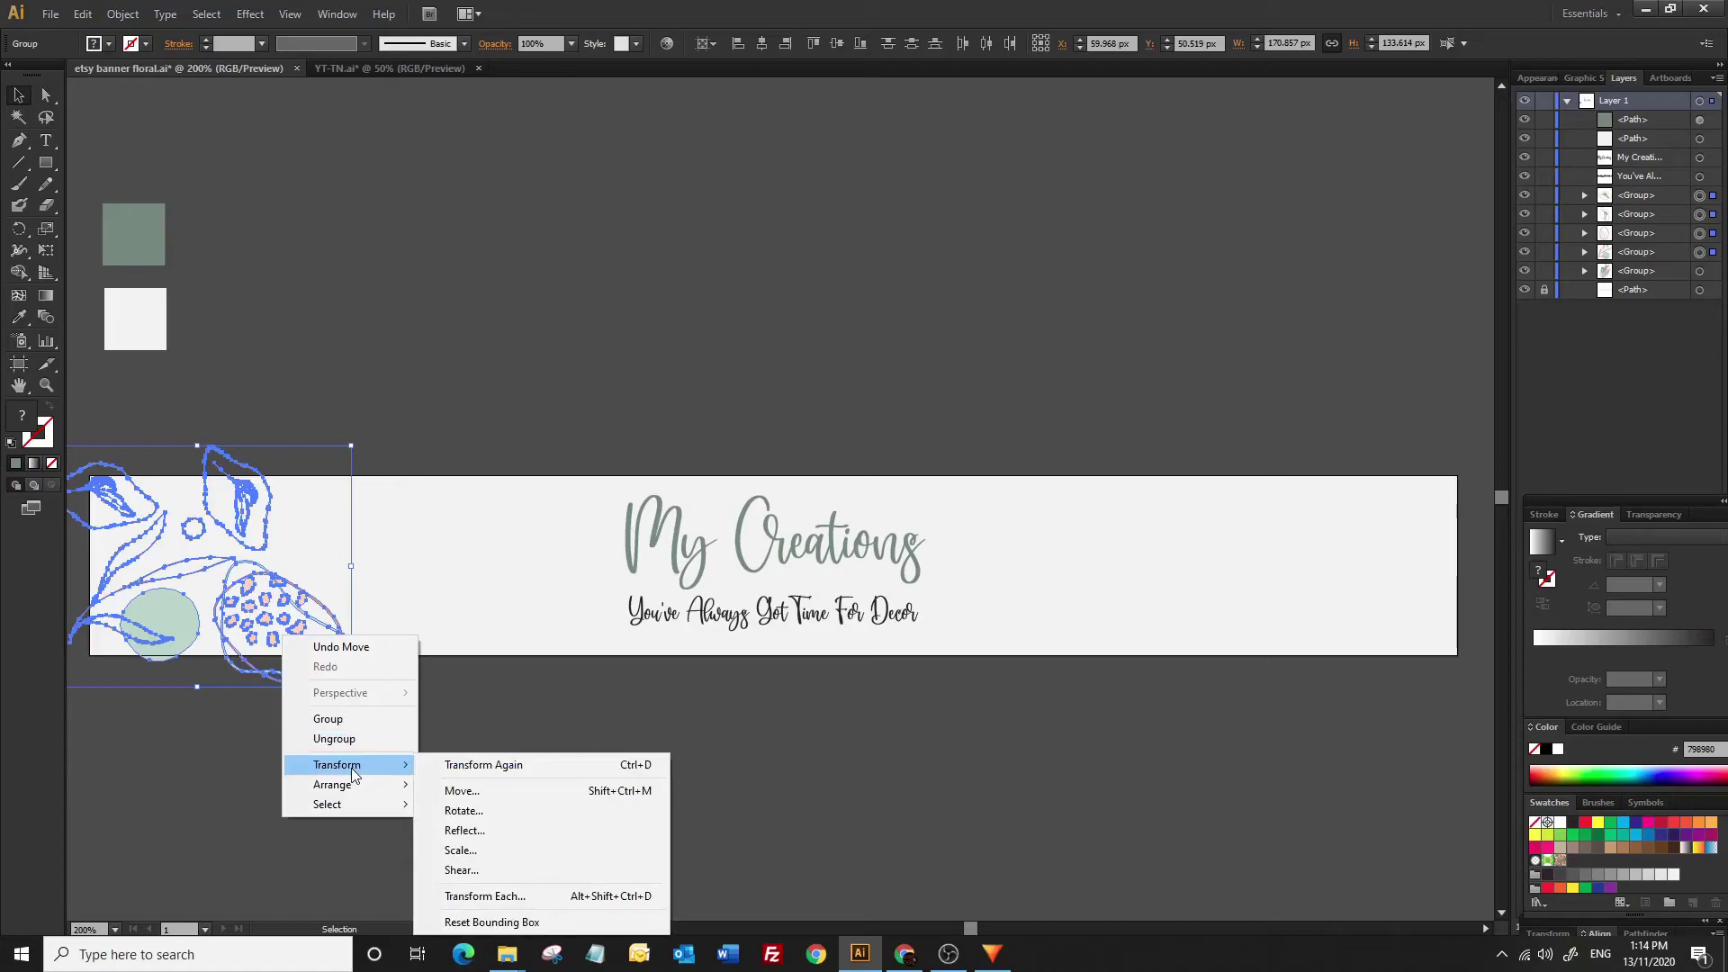
left_click(482, 835)
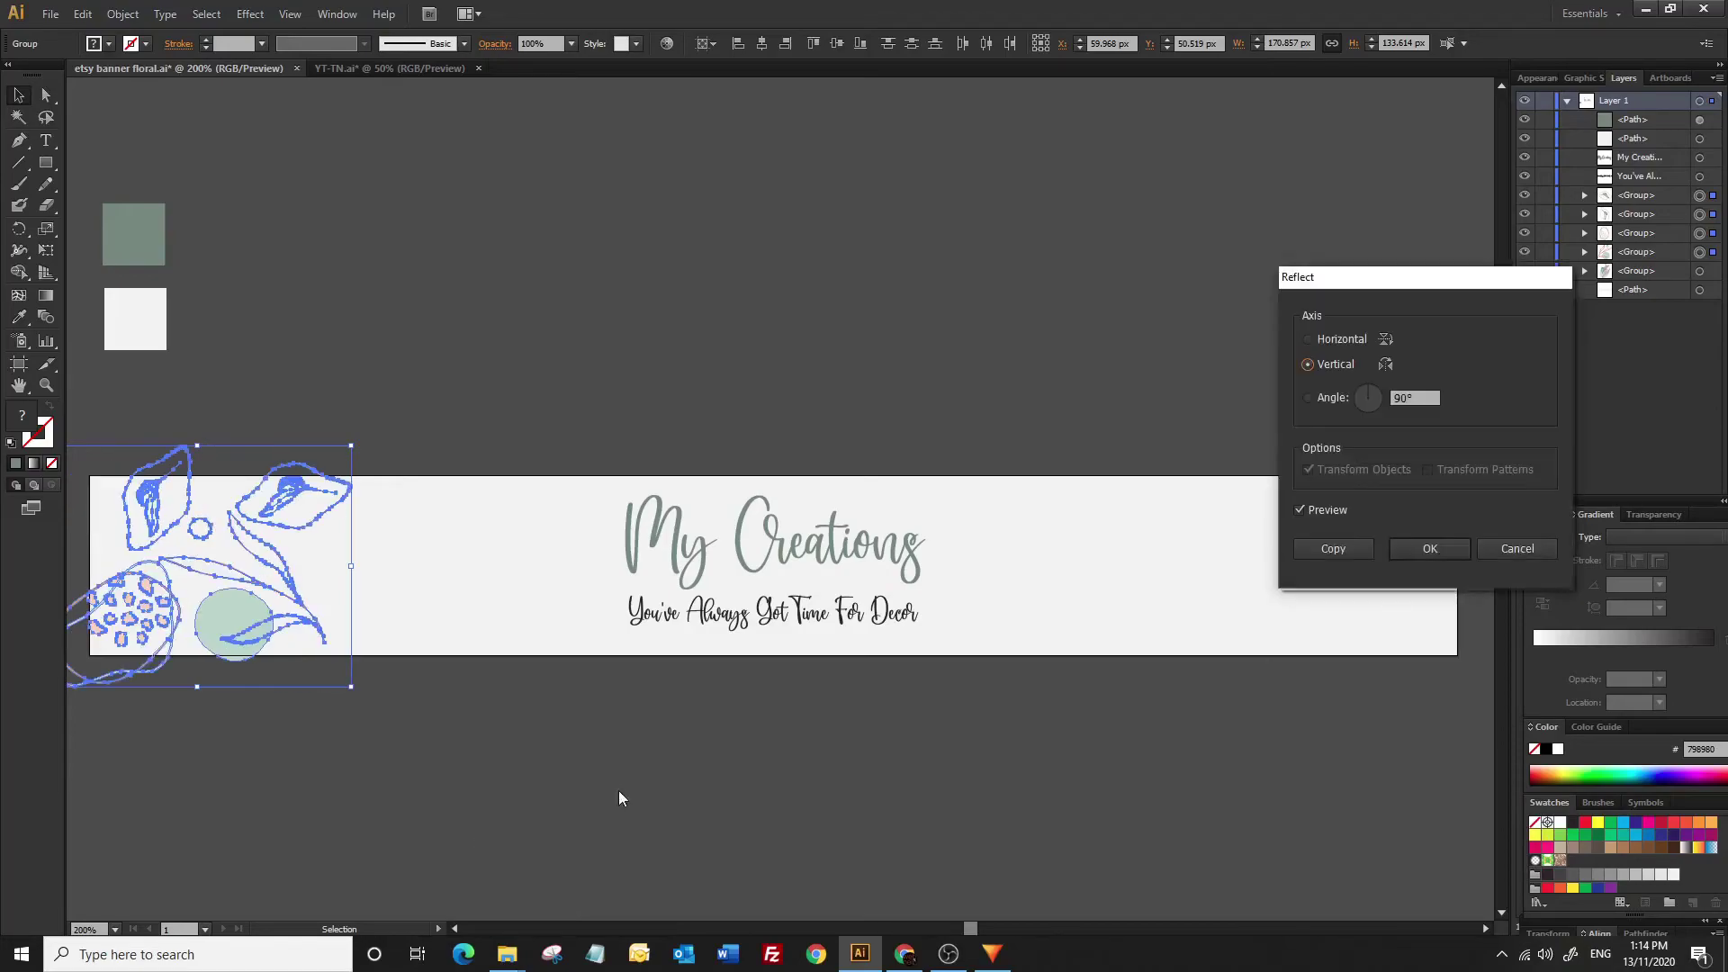
left_click(1333, 548)
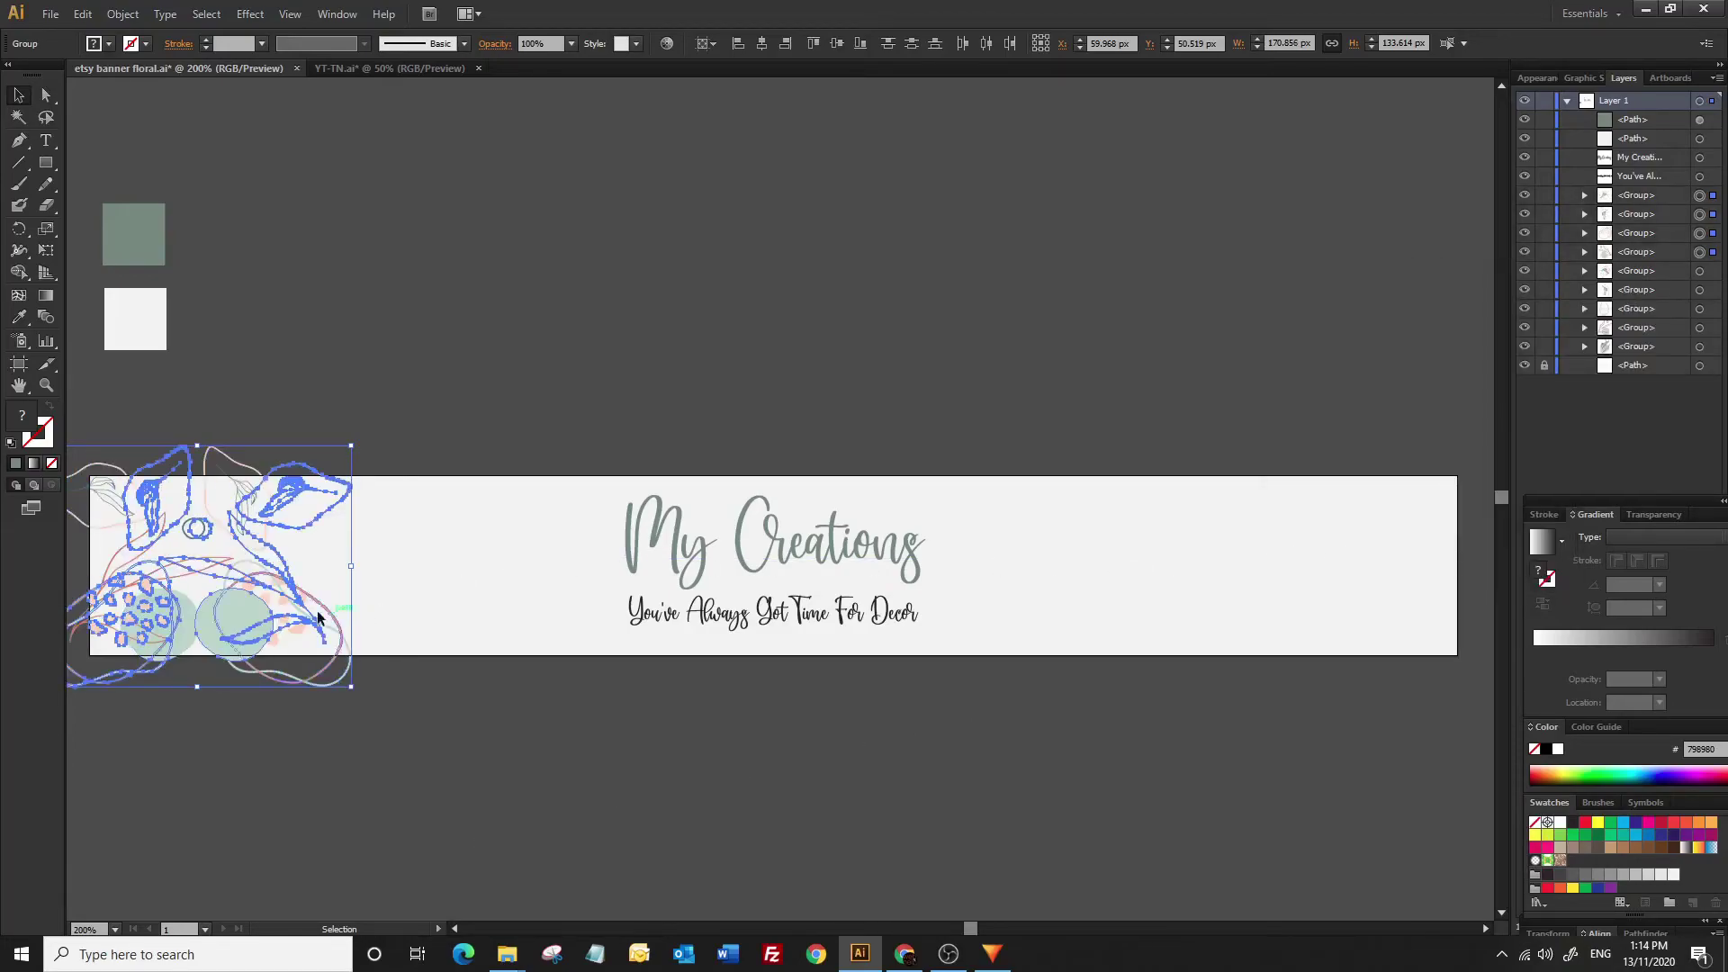
left_click_drag(239, 628, 1400, 636)
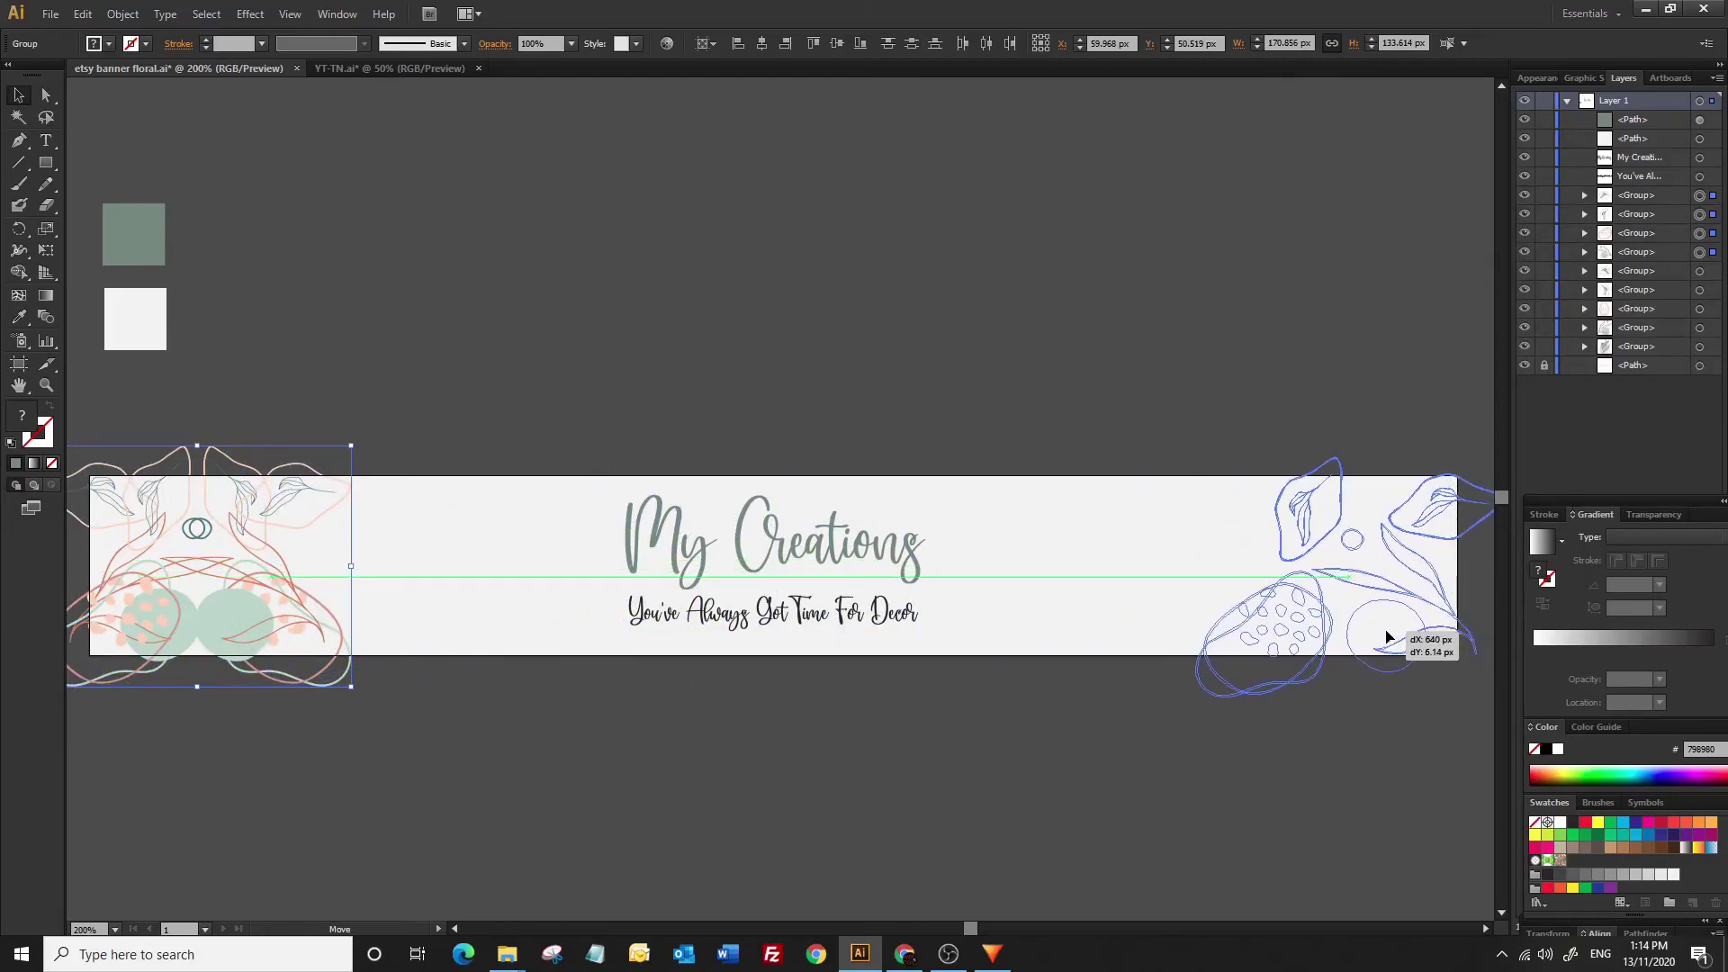
left_click_drag(1399, 636, 1384, 627)
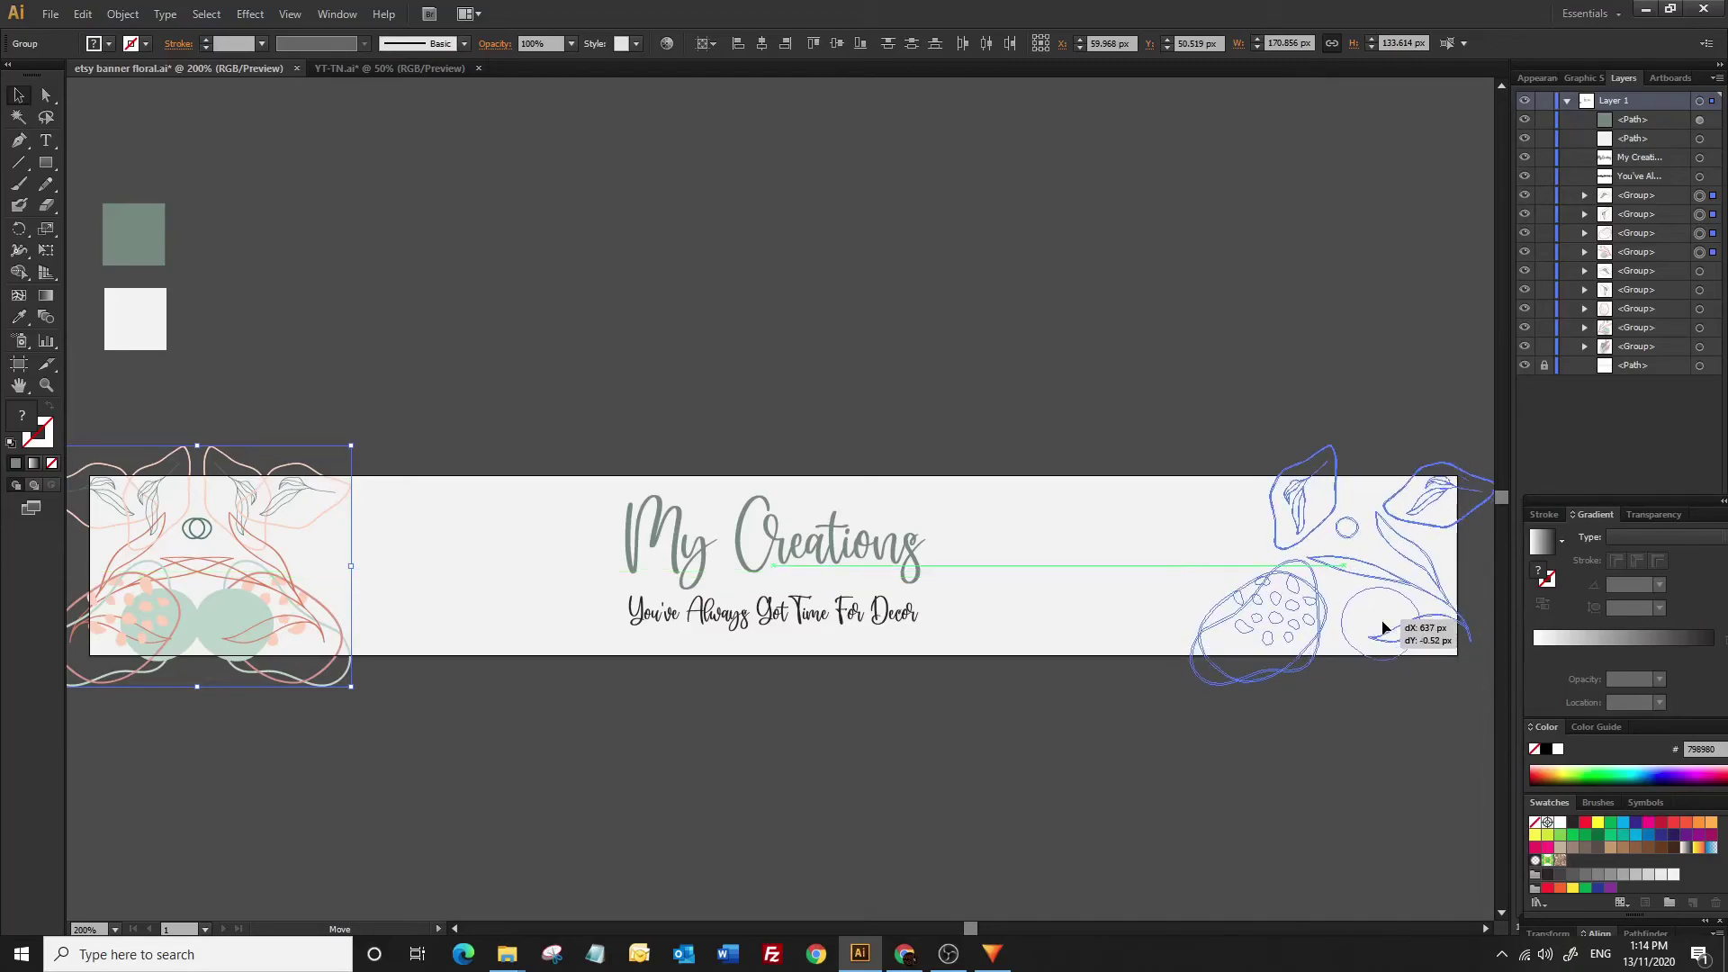
left_click_drag(1383, 627, 1383, 627)
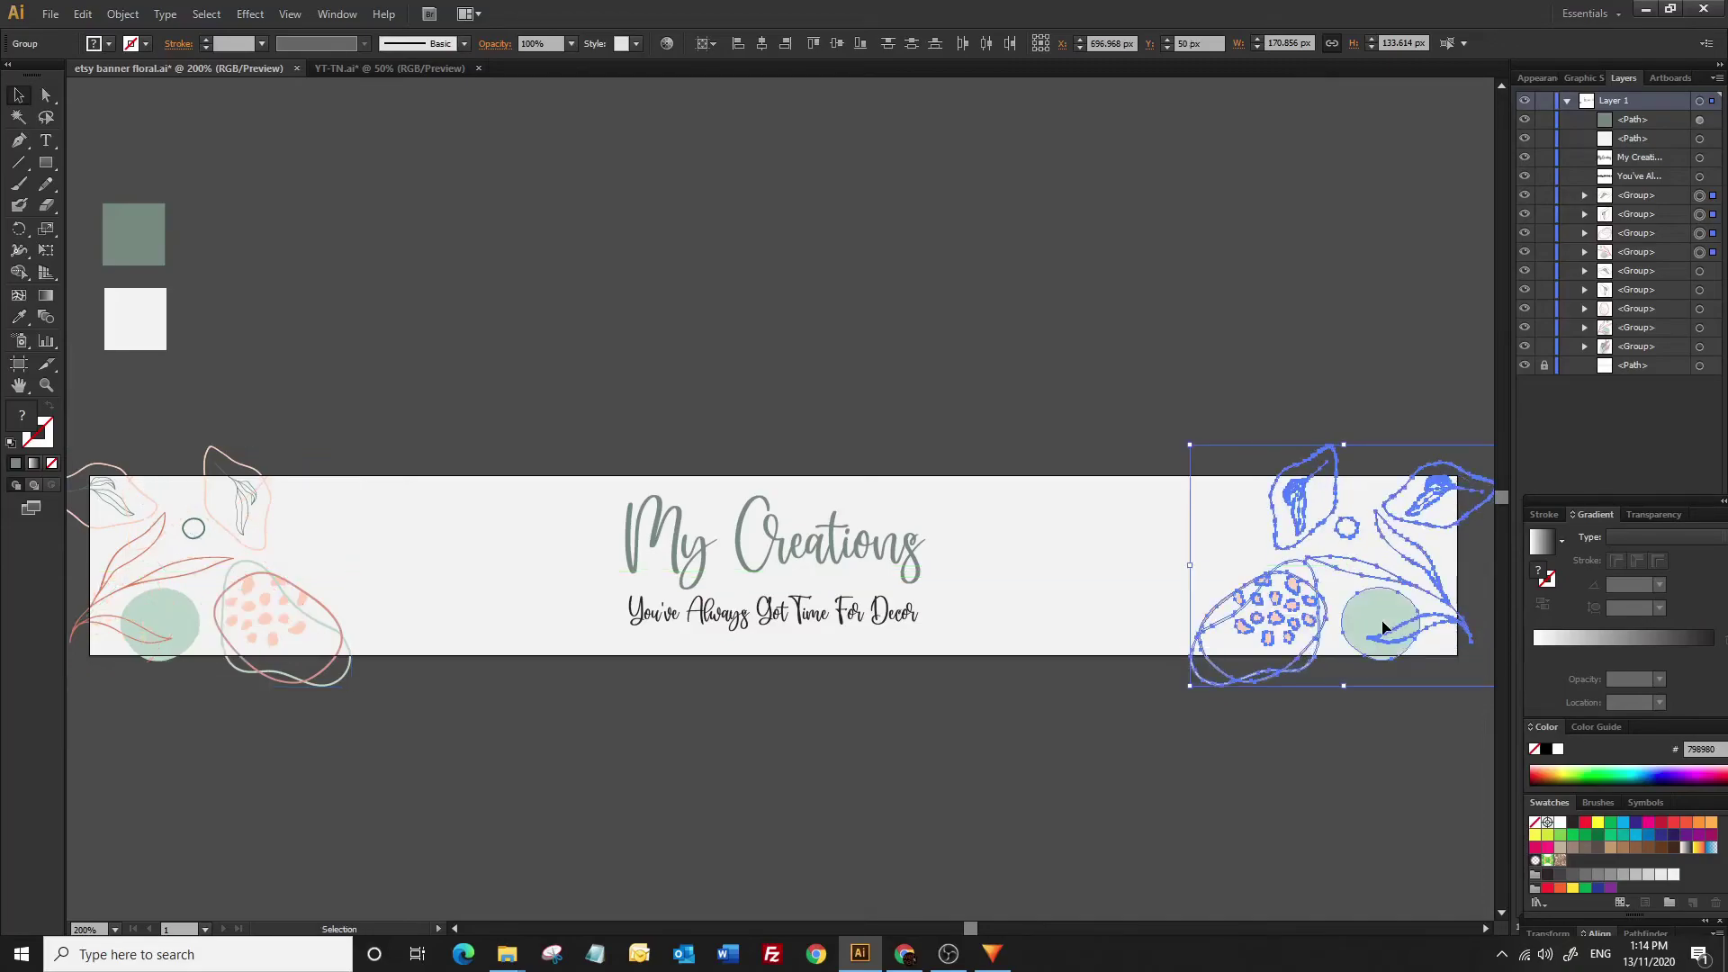
left_click(1323, 790)
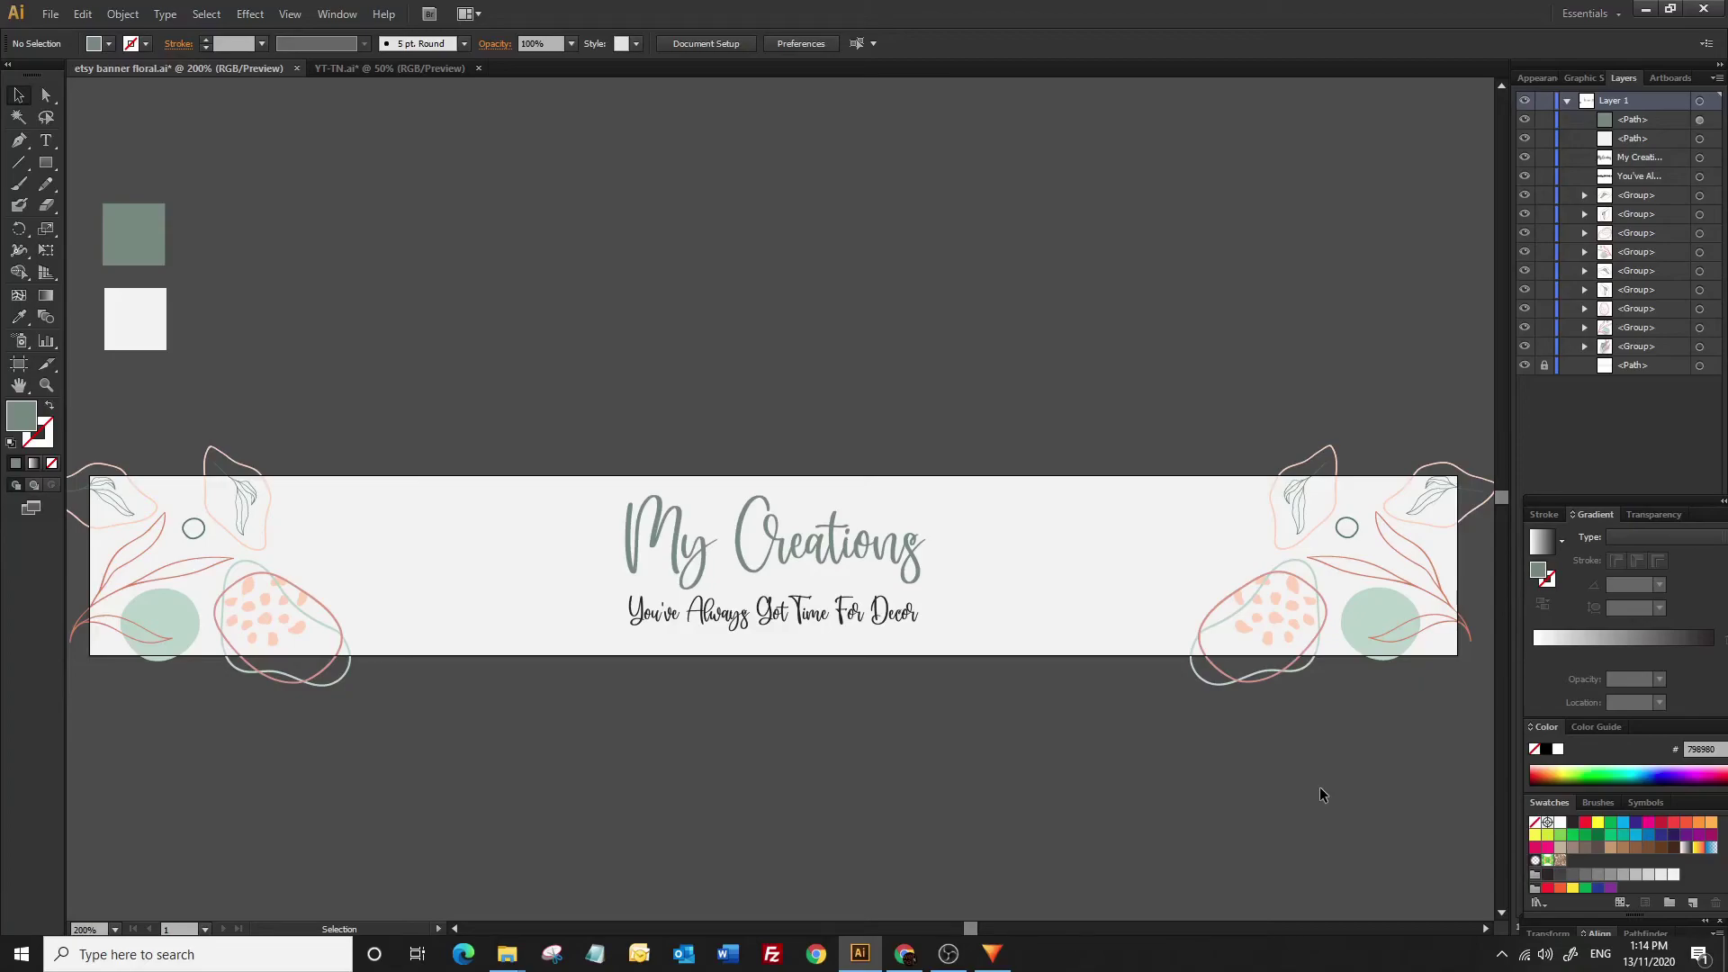
Draw a 760 × 100 px rectangle centered horizontally and vertically on the artboard
left_click(46, 162)
left_click(701, 317)
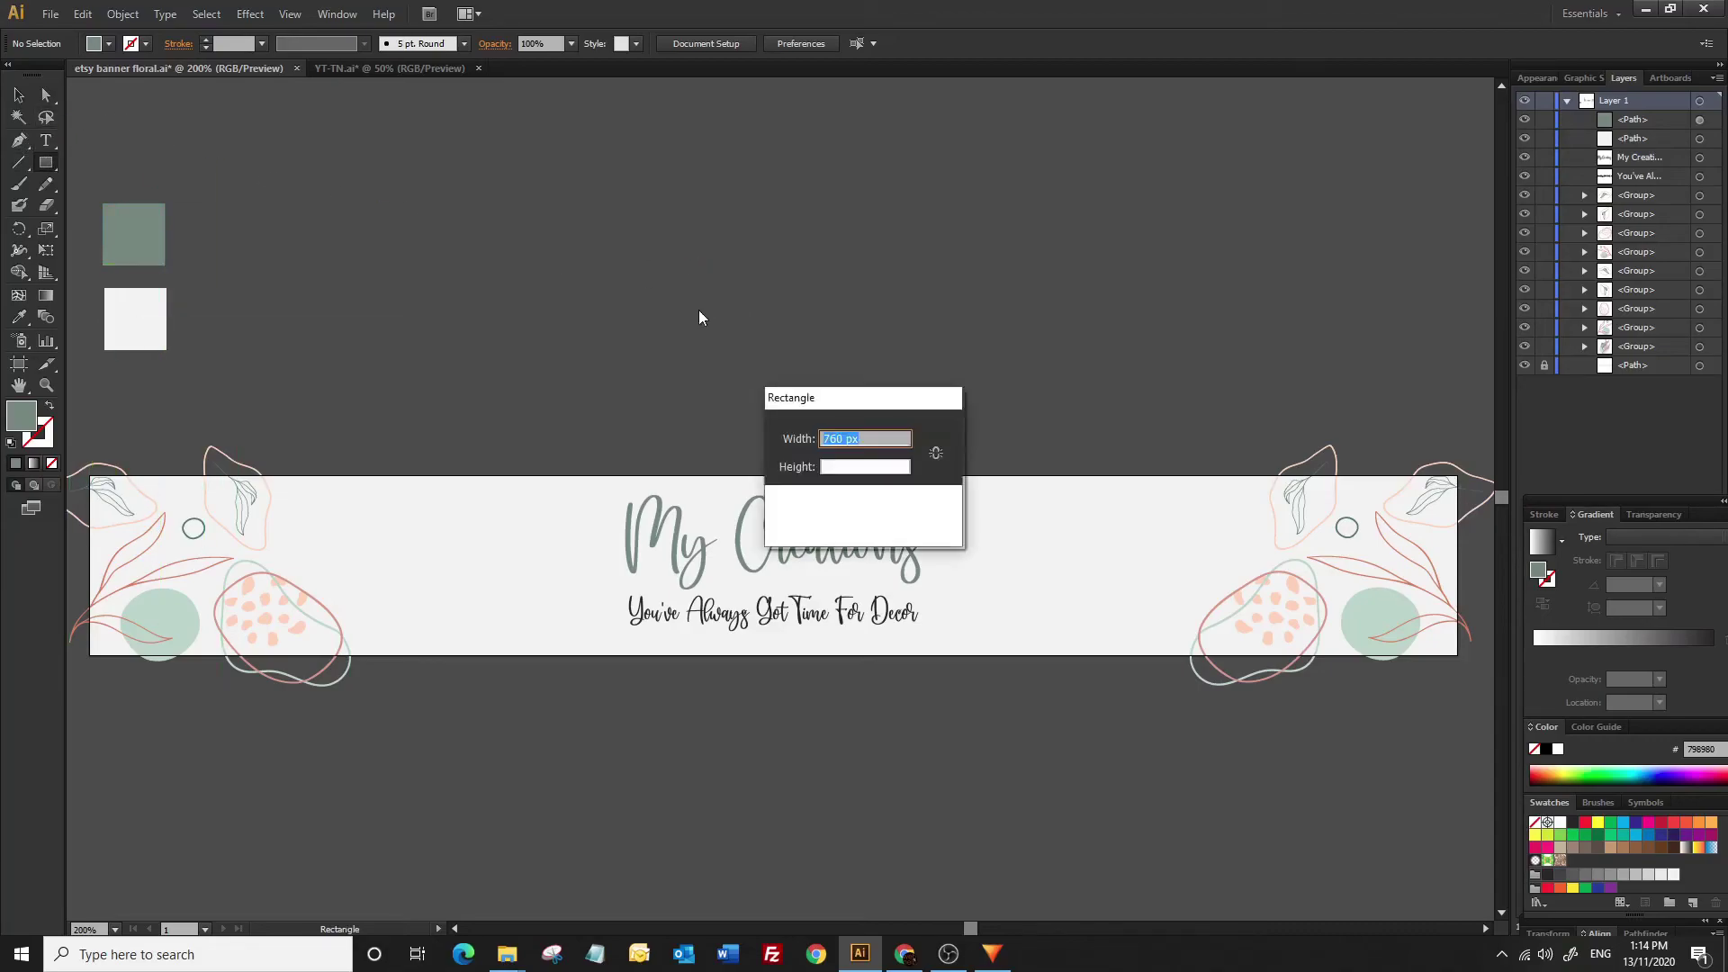
left_click(821, 509)
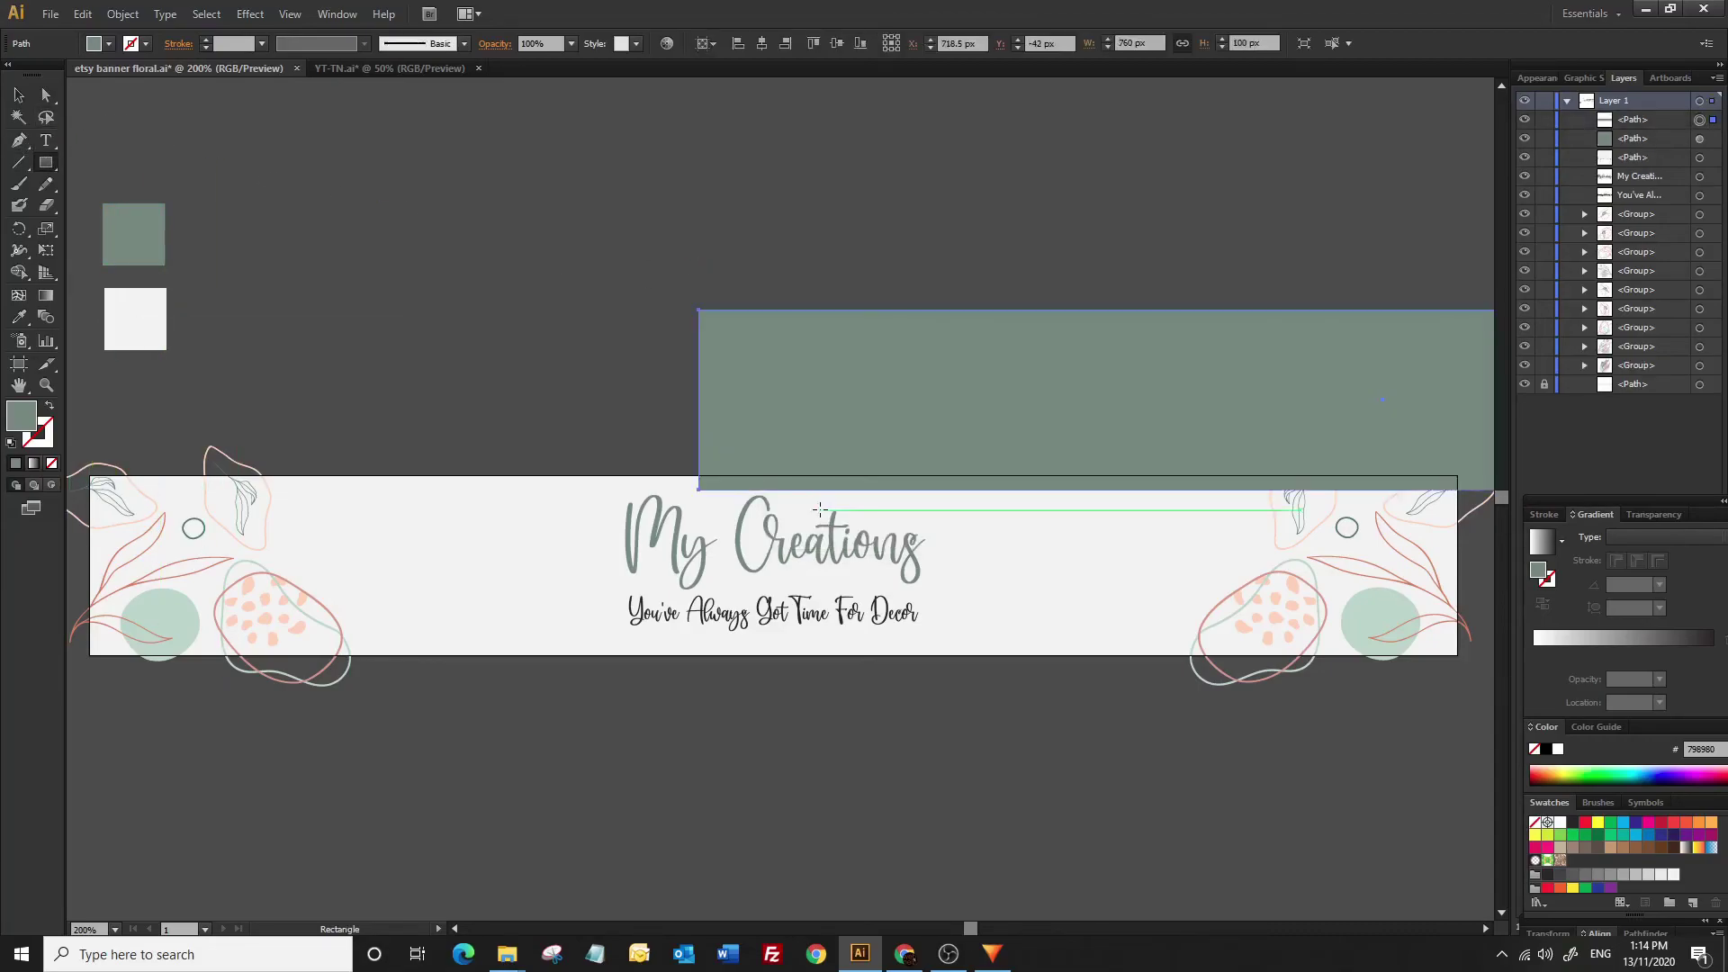
left_click(20, 97)
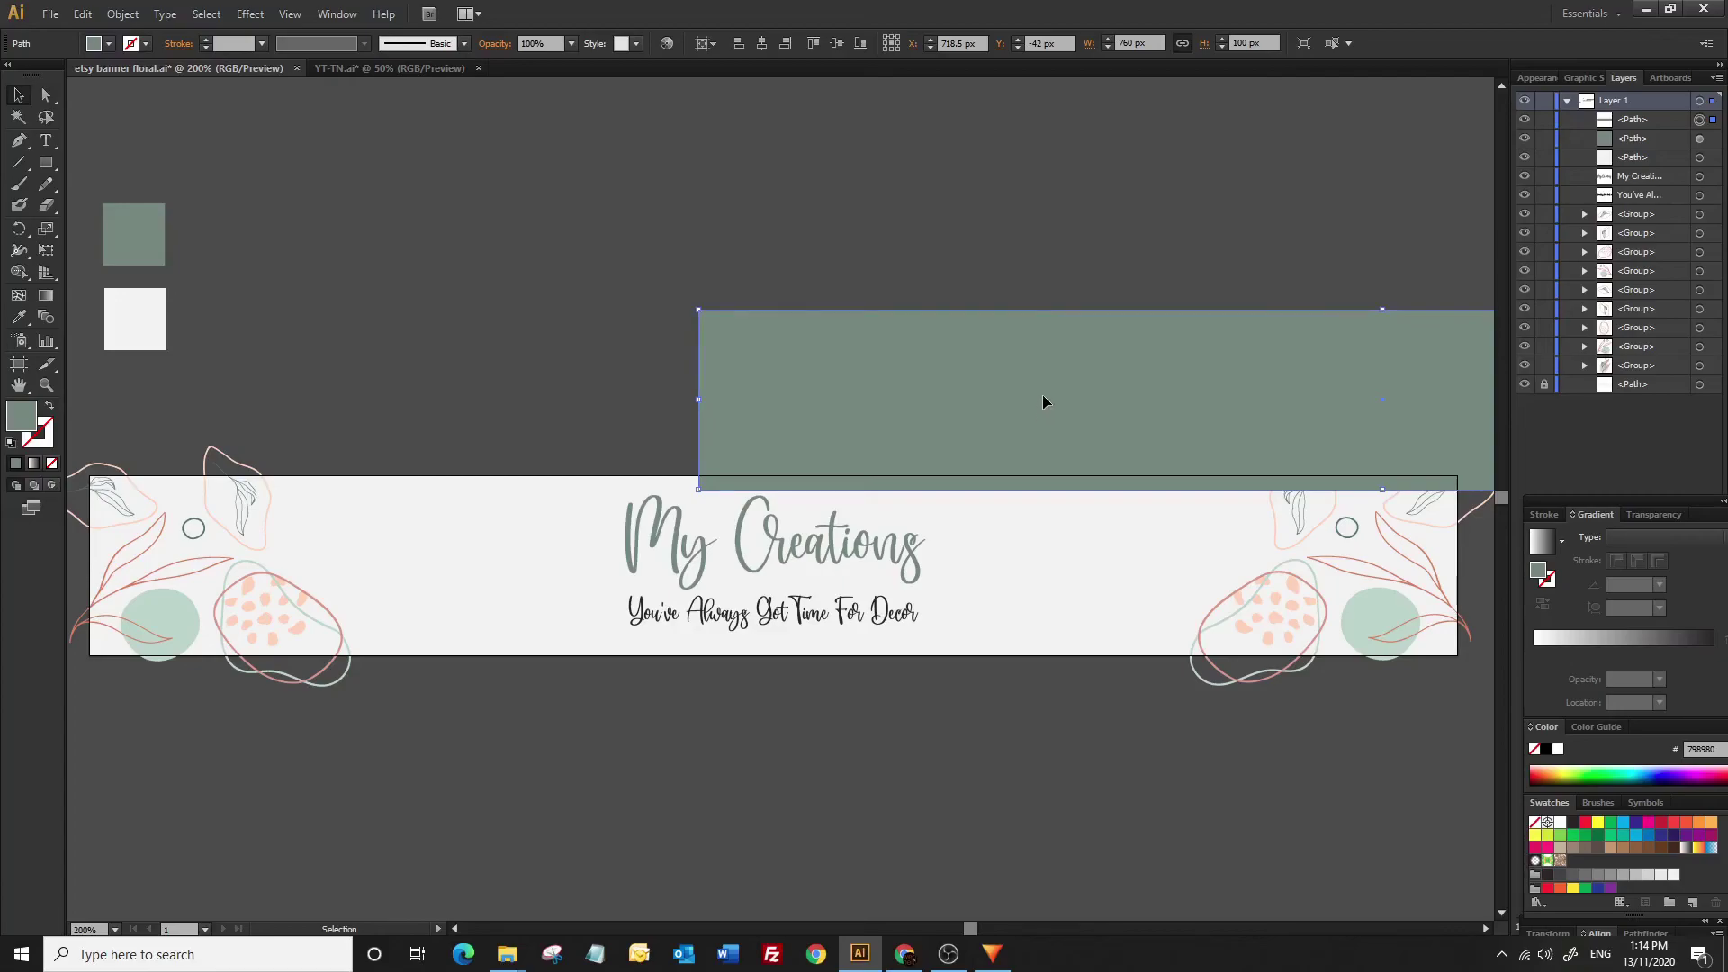
left_click(763, 43)
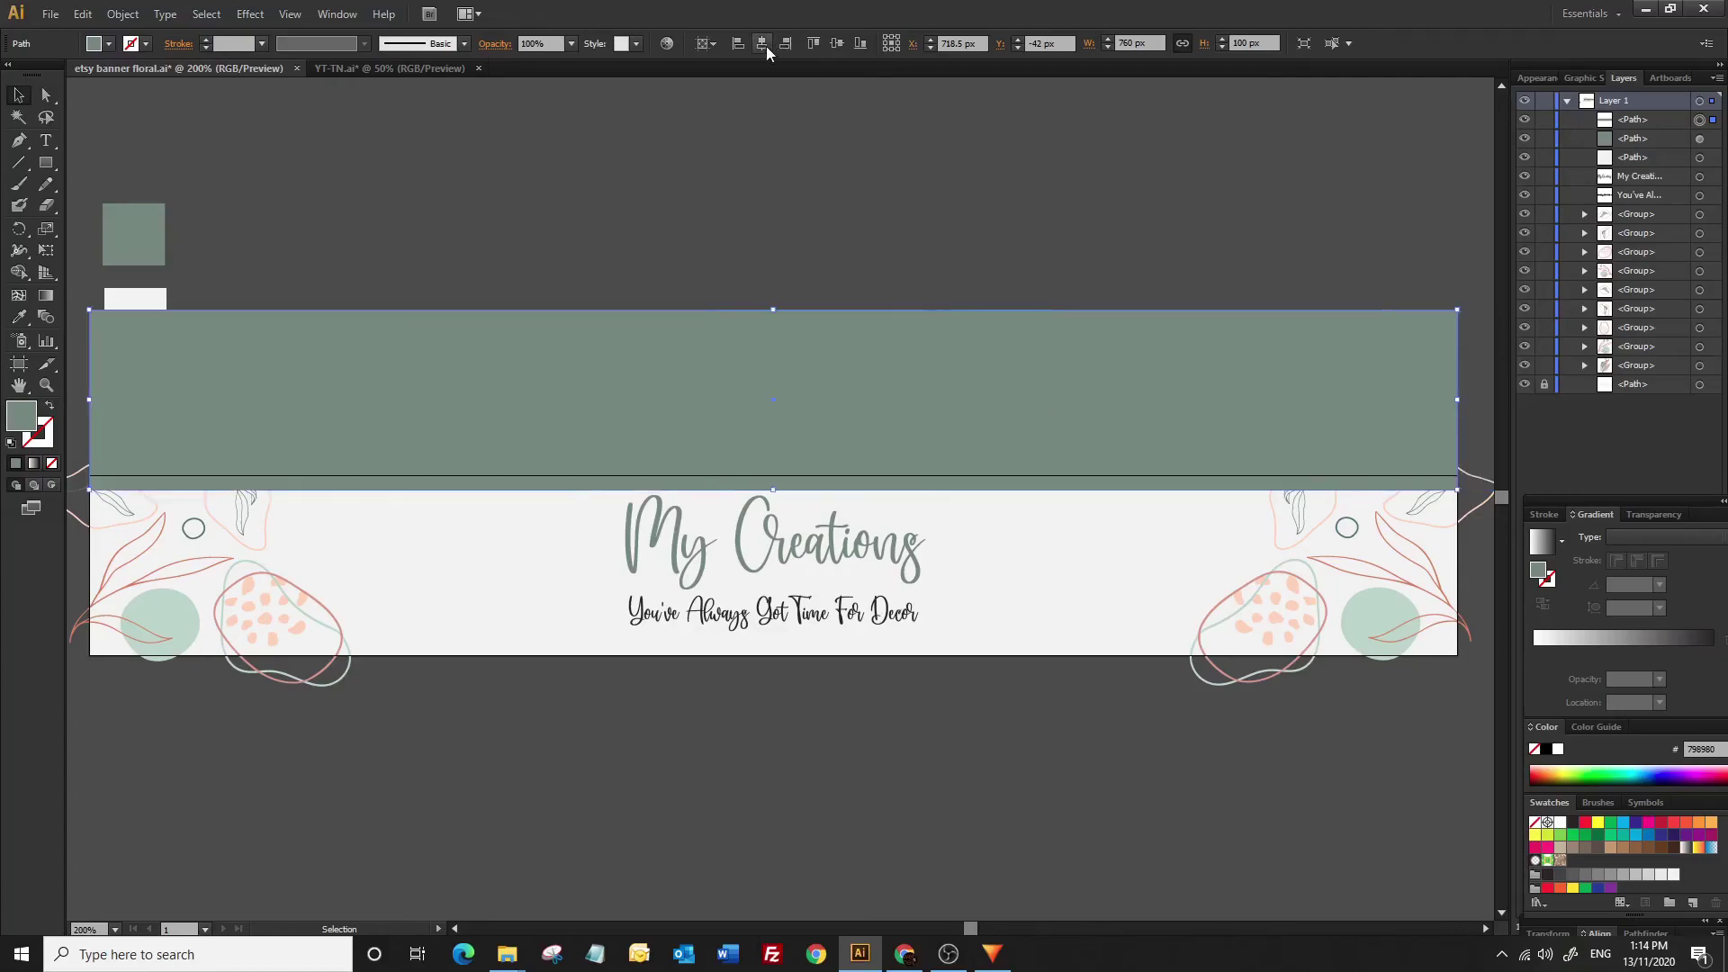
left_click(839, 43)
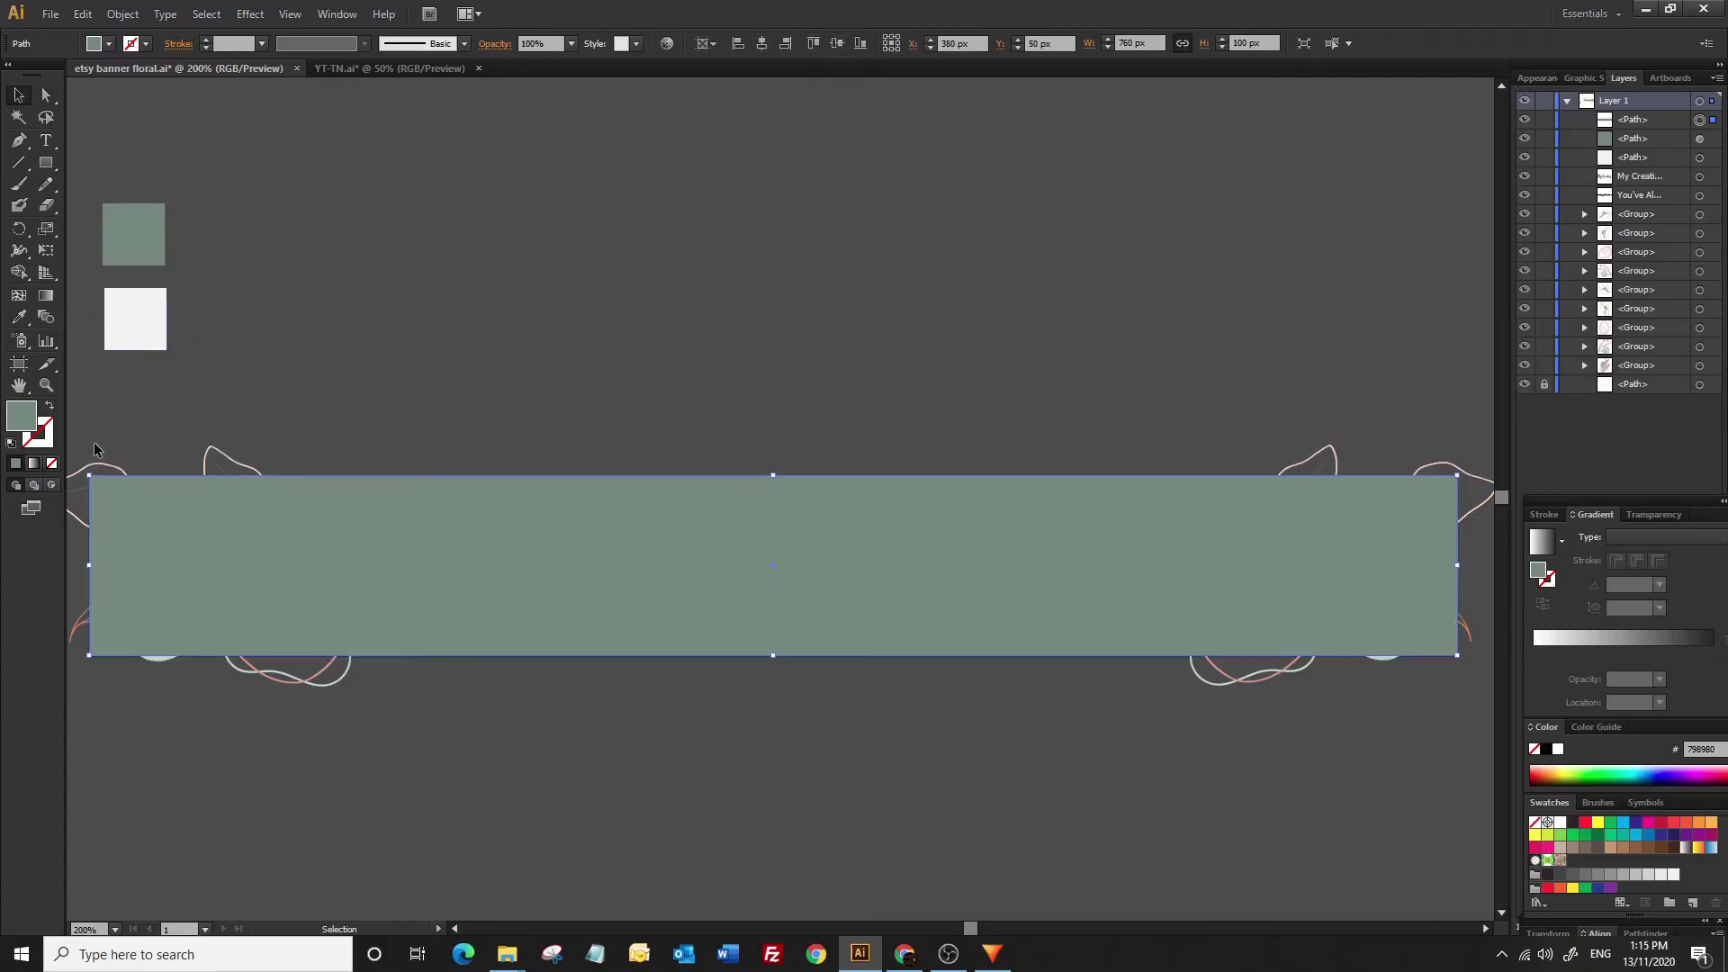
Select the rectangle, text and flowers together and make a clipping mask from them
scroll(1354, 610, "right", 3)
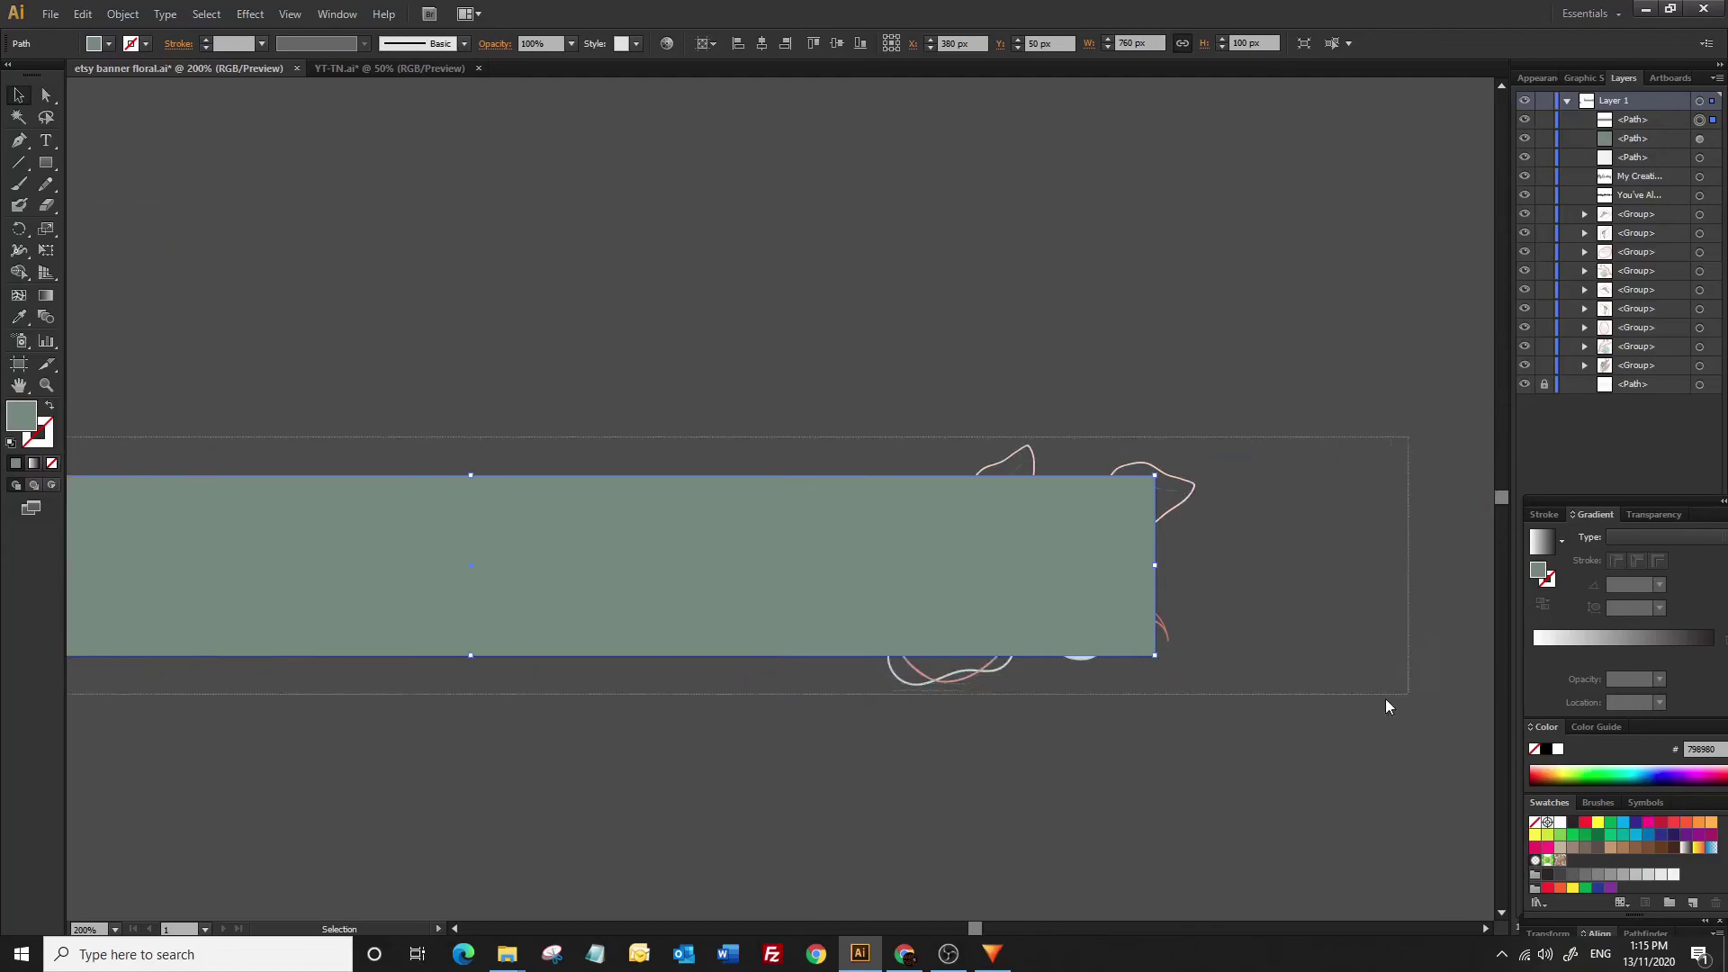
left_click_drag(945, 436, 1108, 711)
left_click(123, 14)
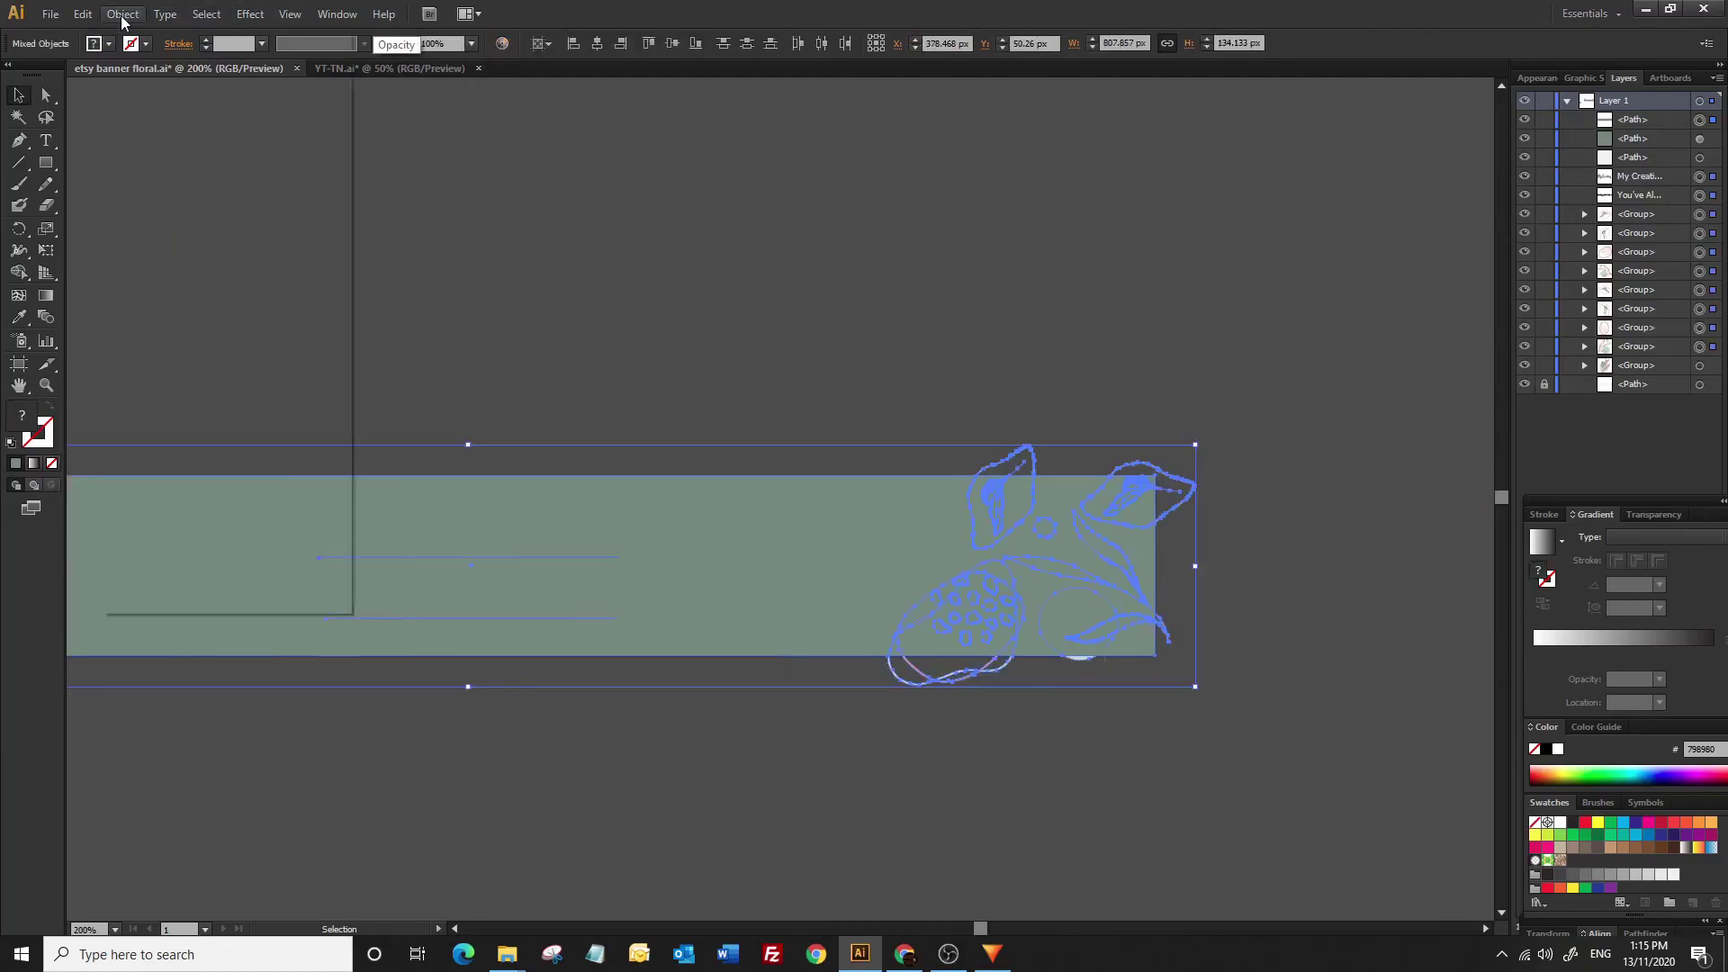
mouse_move(159, 495)
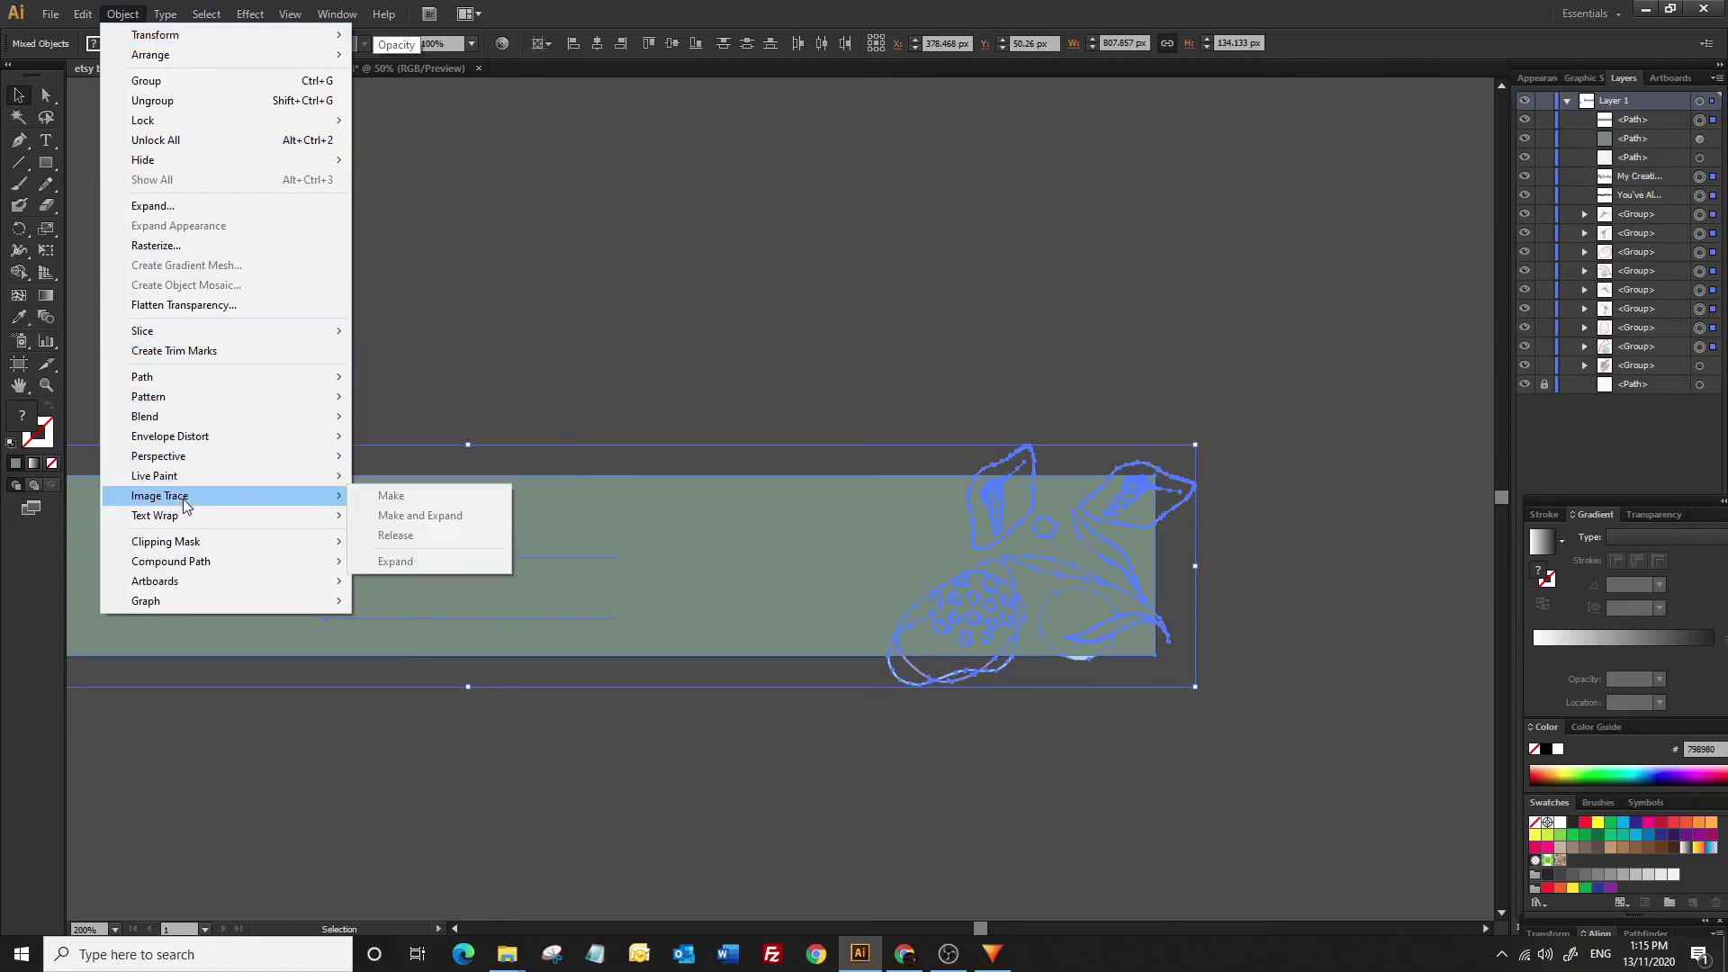
left_click(374, 543)
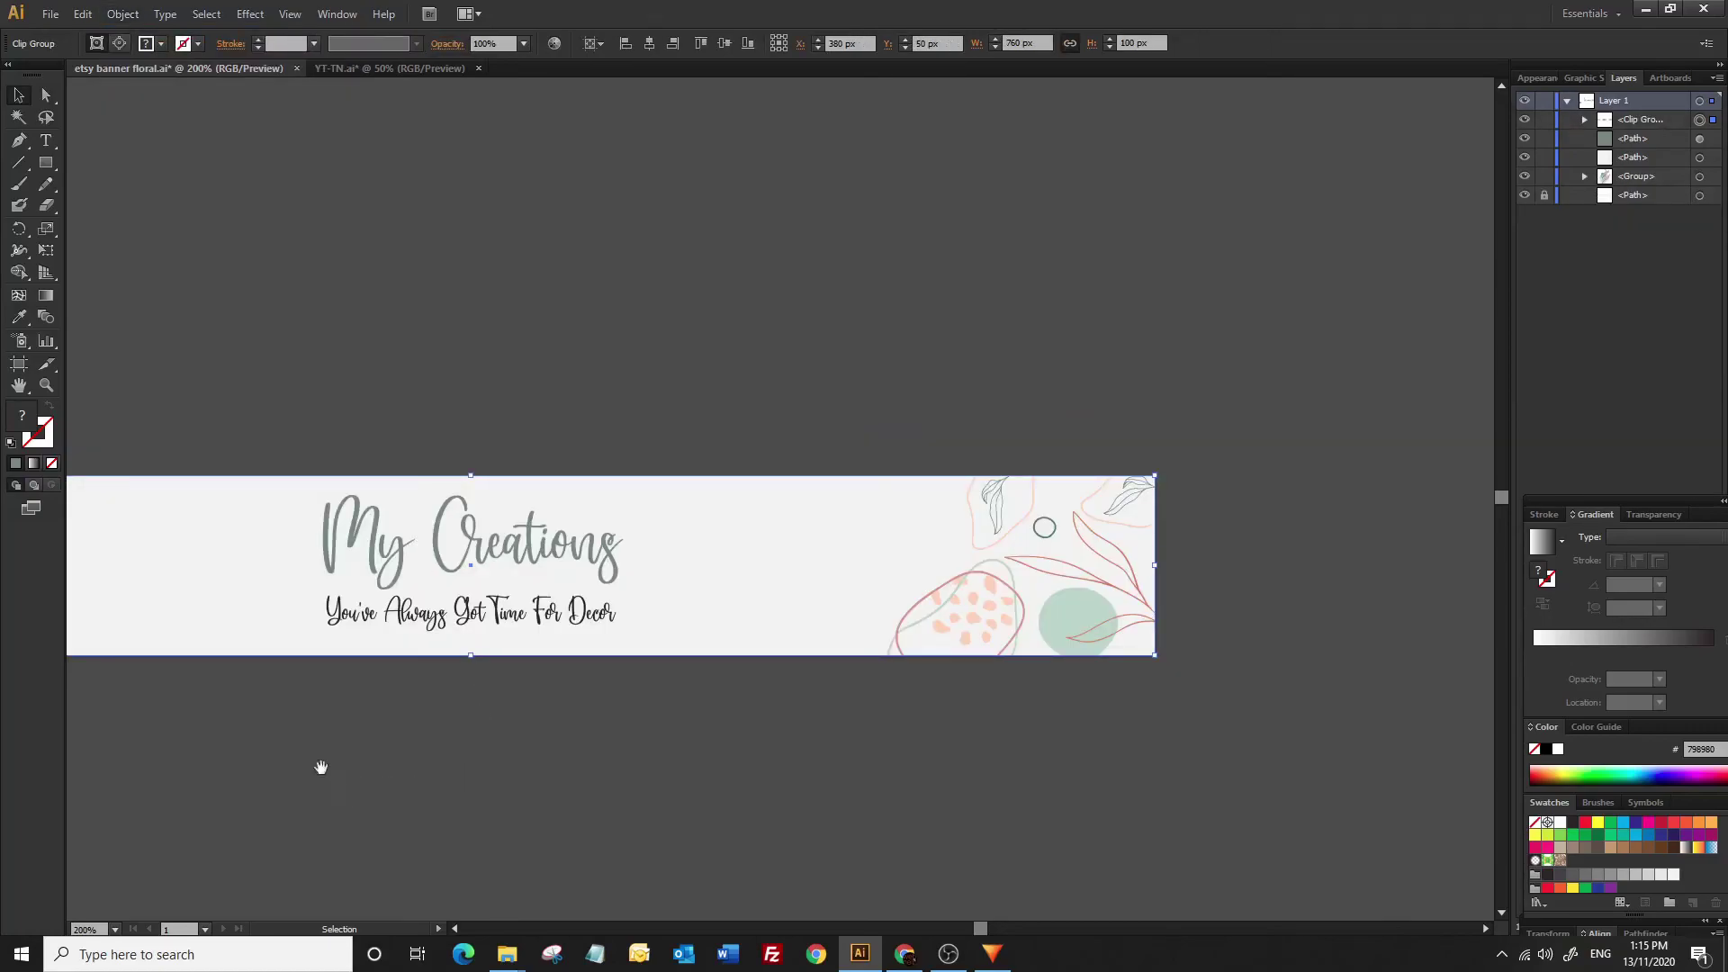
mouse_move(322, 765)
left_mouse_down()
mouse_move(712, 748)
mouse_move(556, 714)
left_mouse_up()
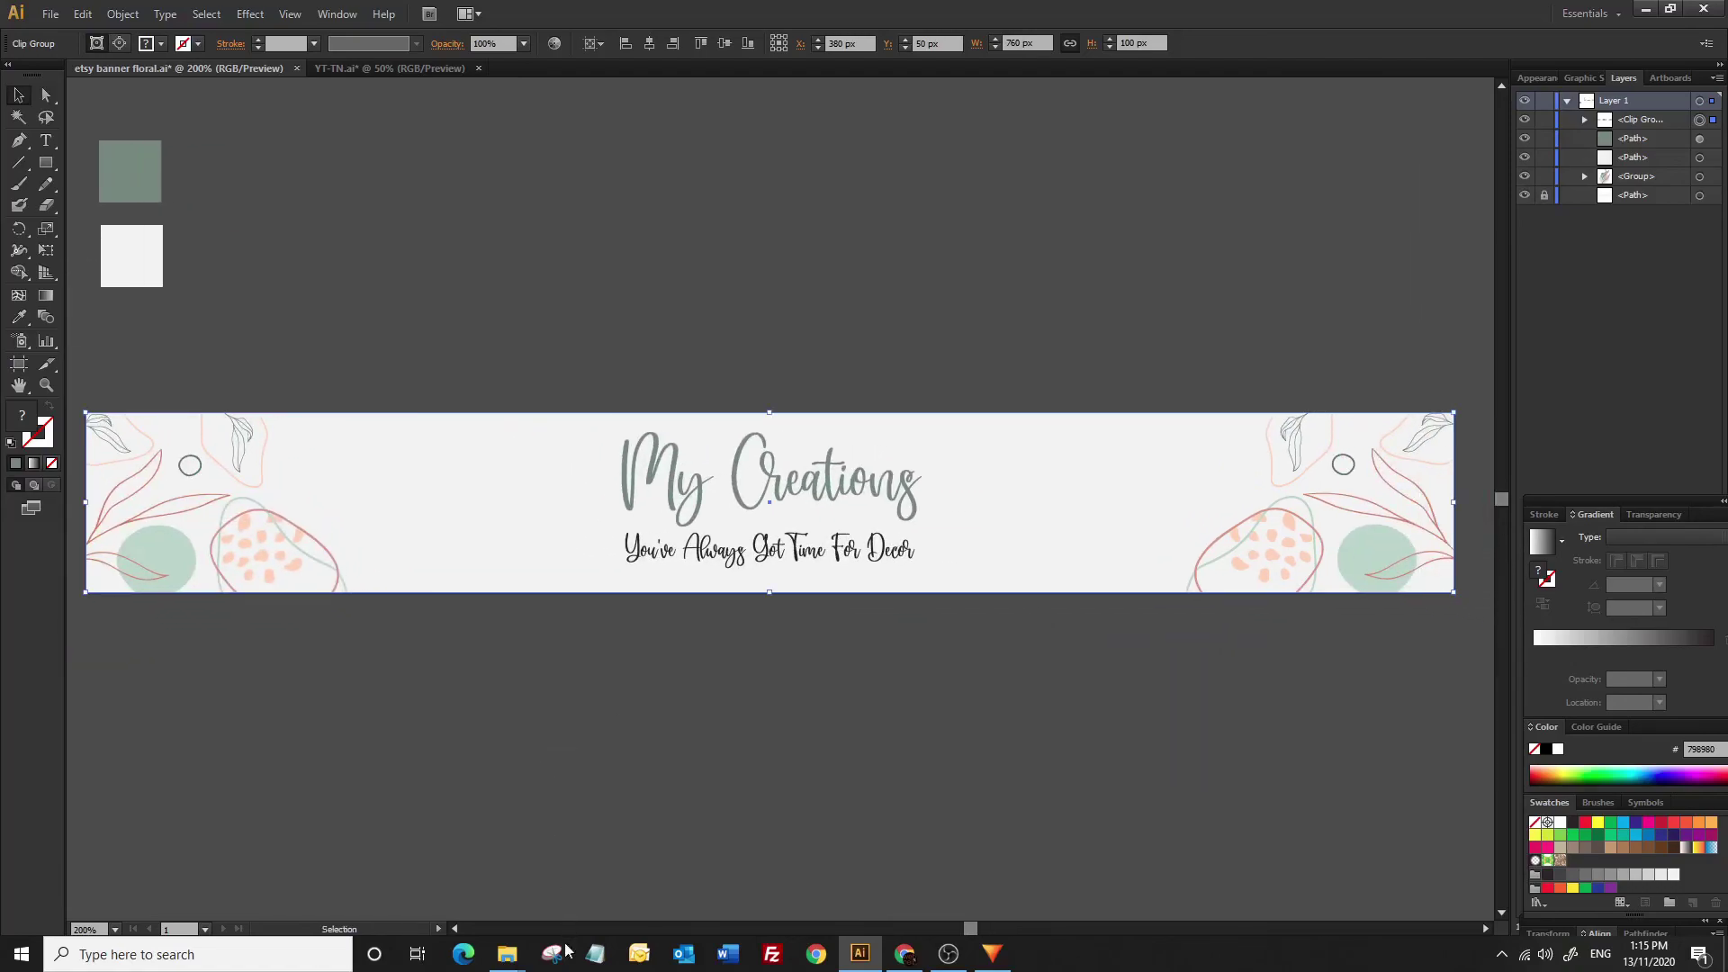
left_click(710, 798)
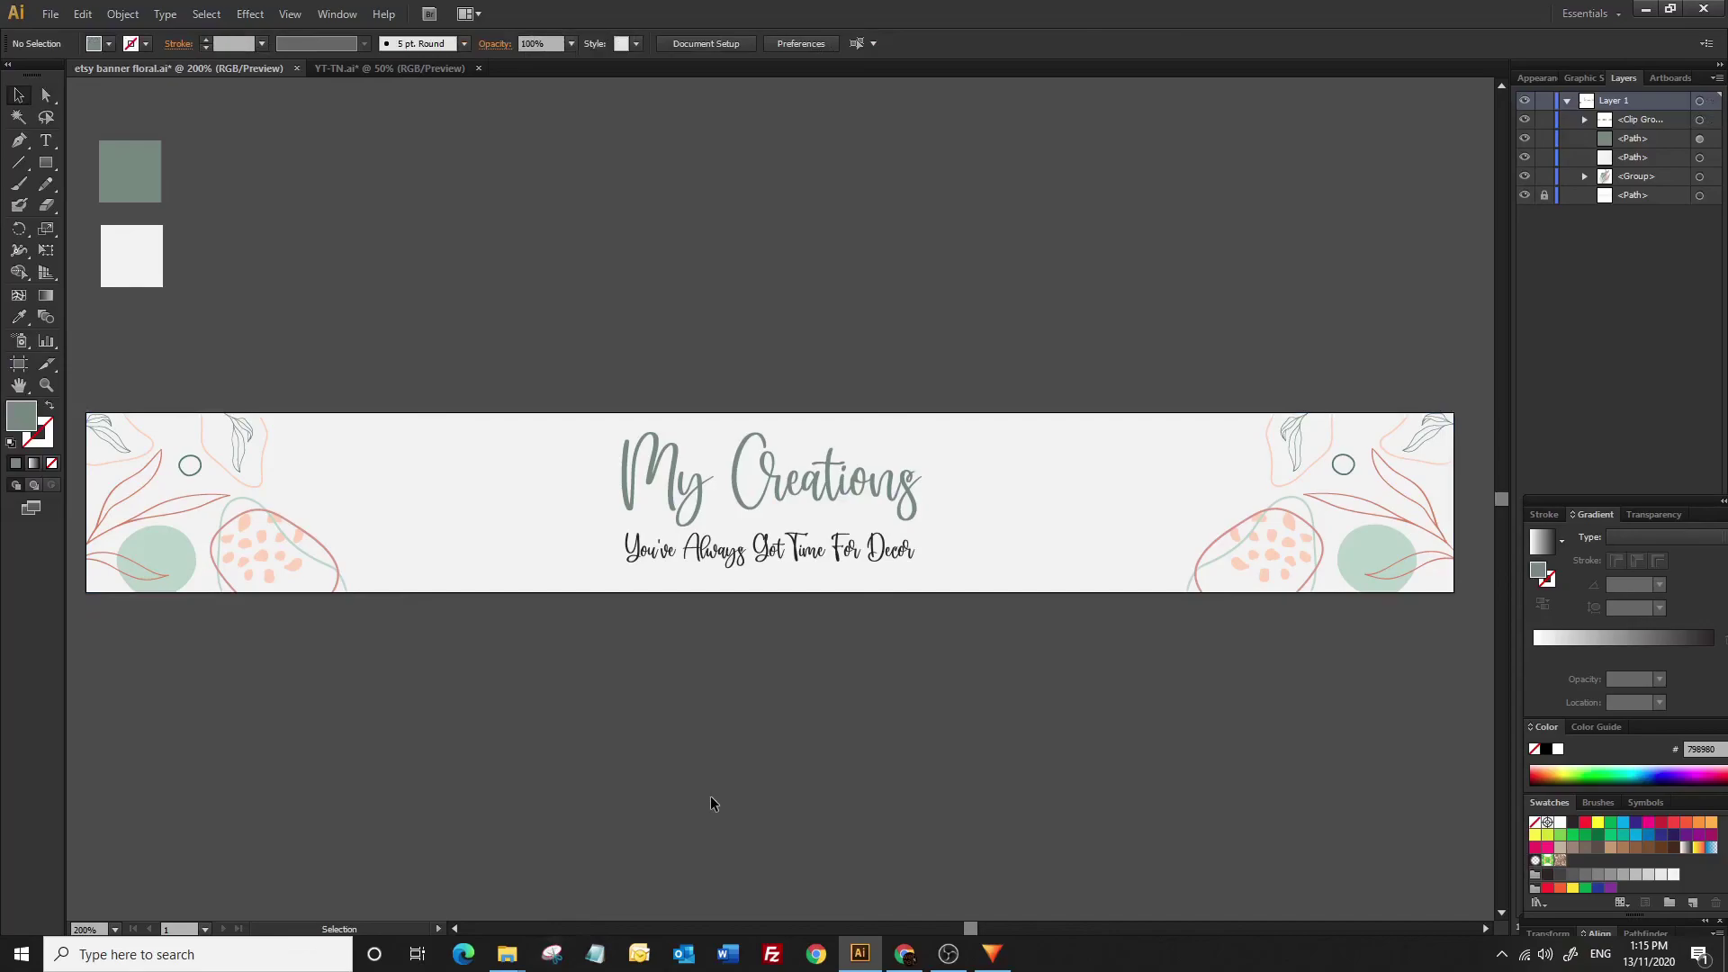